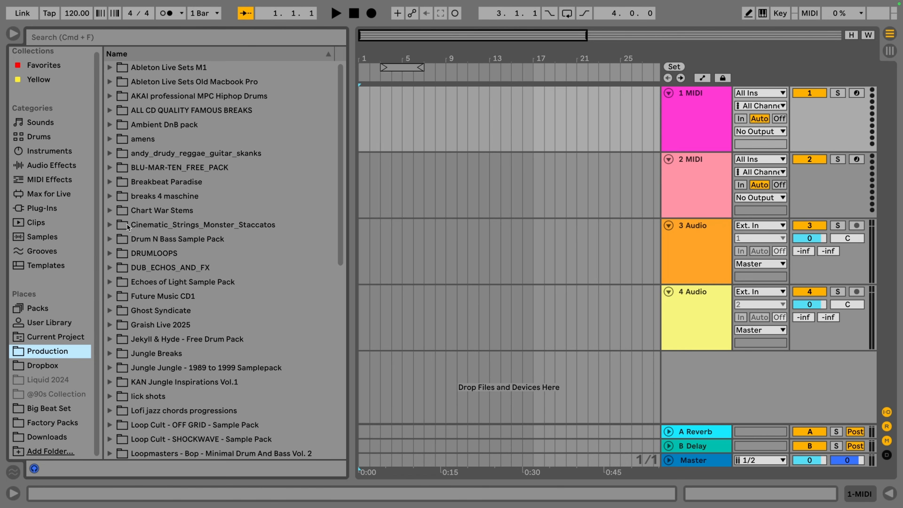
Expand the Ghost Syndicate - SOLSTICE sample pack in the browser down to its GS_SLTC_Kicks folder
scroll(126, 223, "down", 1)
left_click(110, 299)
scroll(123, 283, "down", 5)
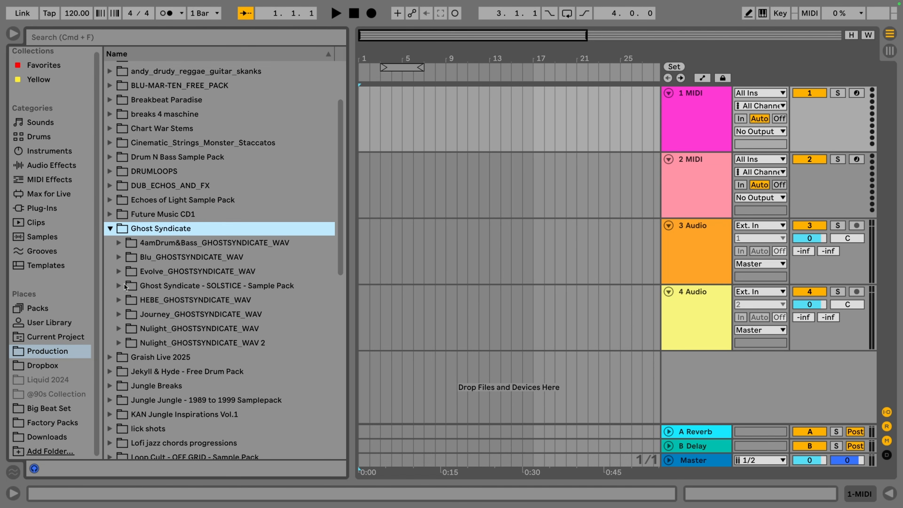
left_click(123, 283)
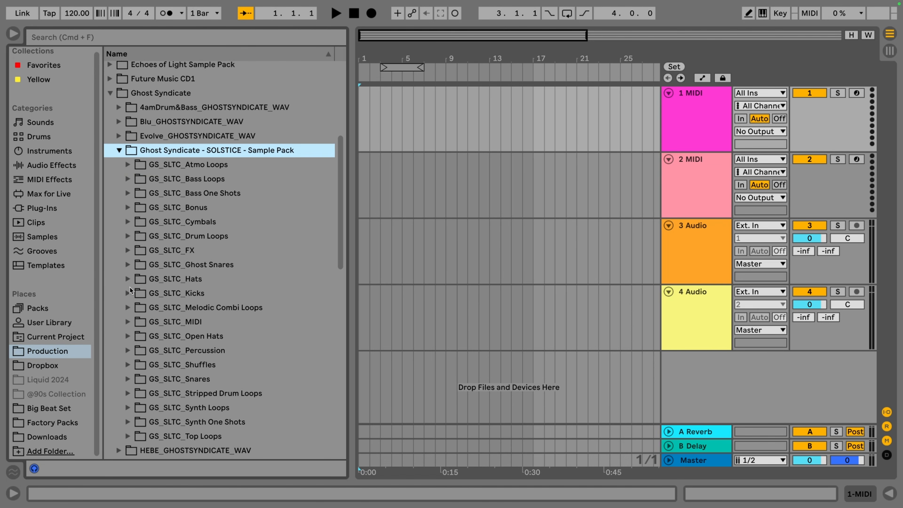
left_click(129, 292)
Audition the kick samples and place GS_SLTC_Kick_13.wav at the start of audio track 3
left_click(178, 225)
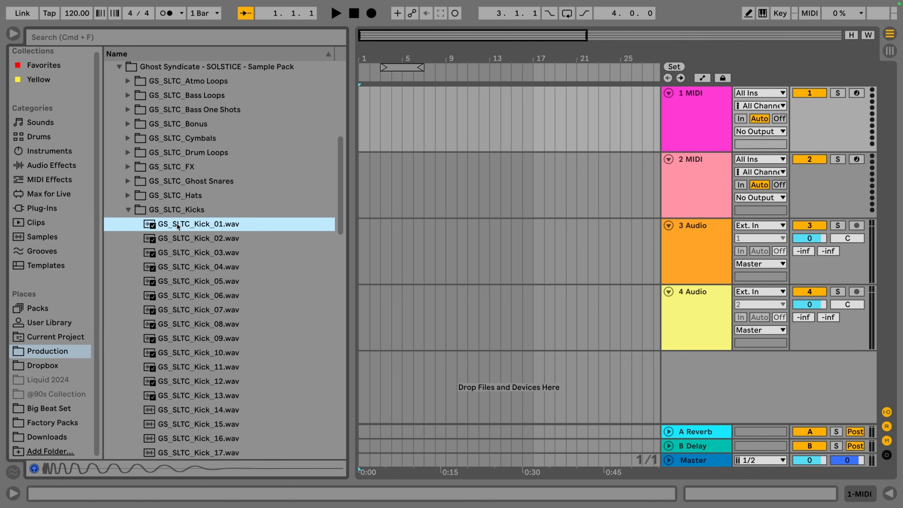
key("Down")
key("Down")
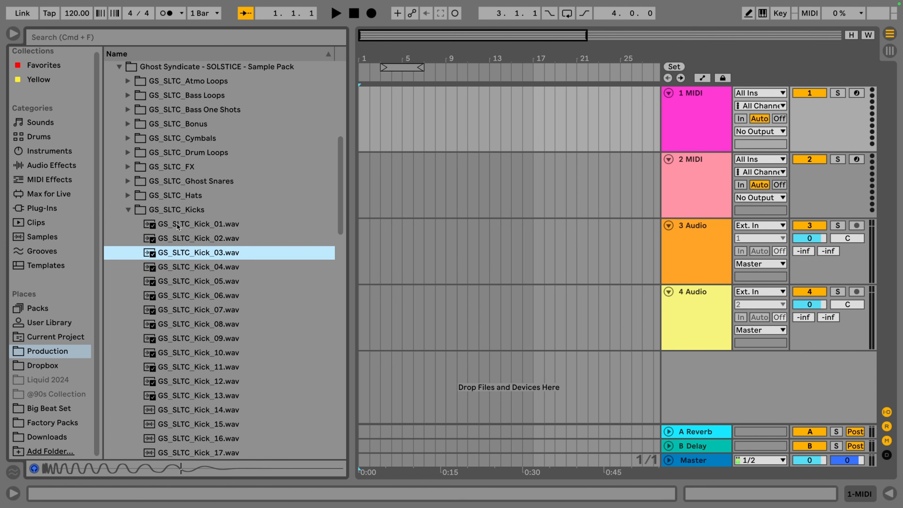
key("Down")
key("Down")
key("Down")
key("Down")
key("Down")
key("Down")
key("Down")
key("Down")
key("Down")
key("Down")
key("Down")
key("Up")
key("Up")
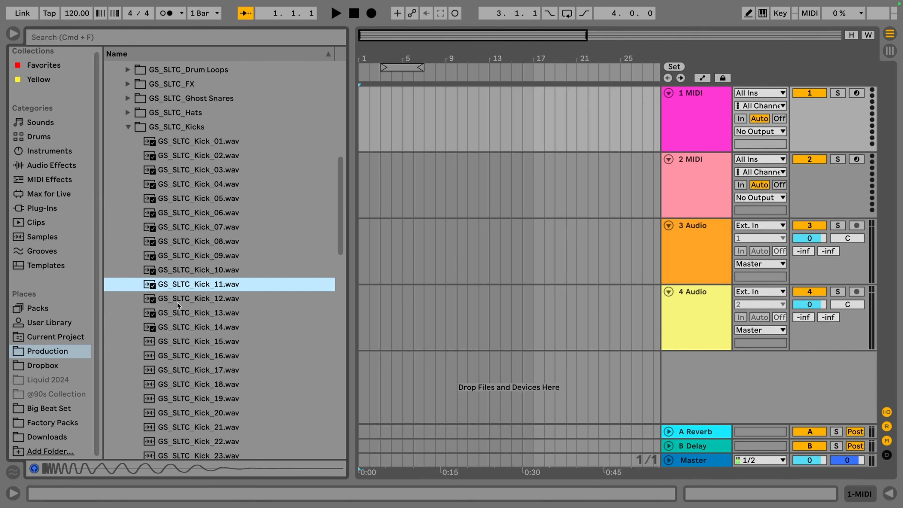
key("Down")
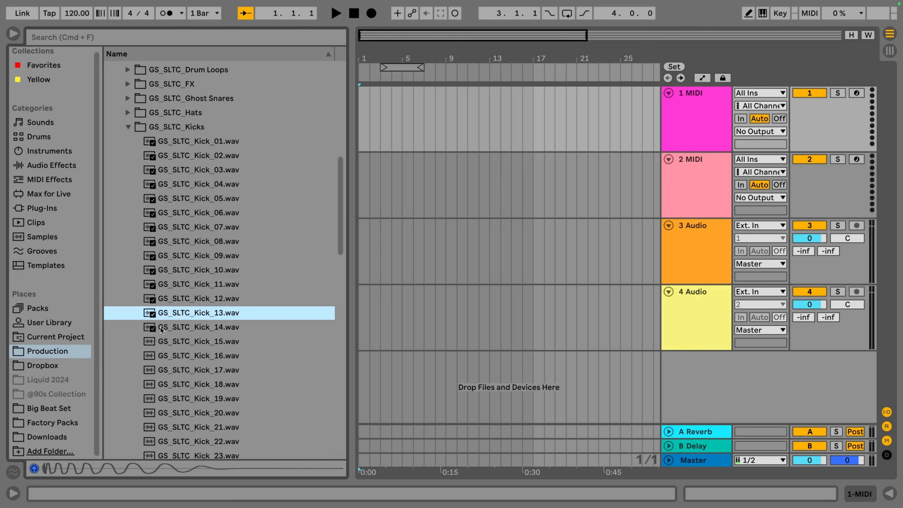
left_click_drag(169, 313, 362, 246)
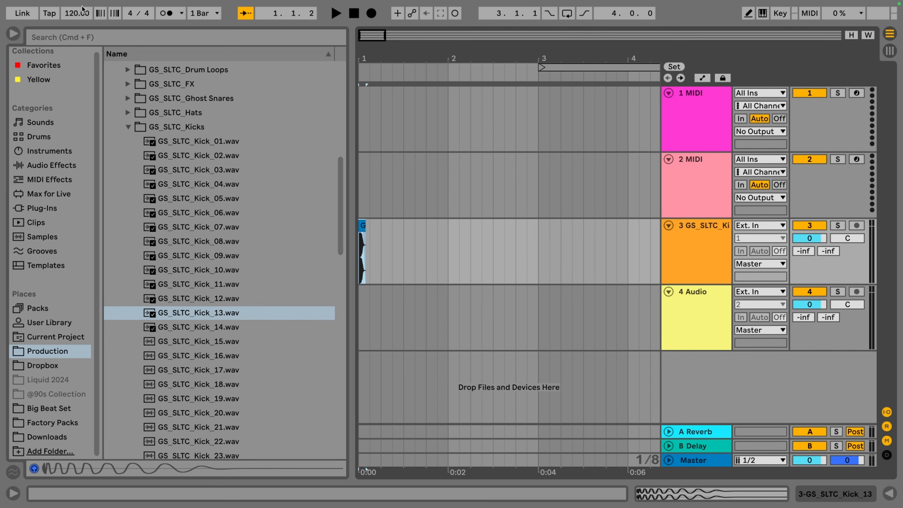
Set the project tempo to 174 BPM
left_click_drag(67, 12, 66, 82)
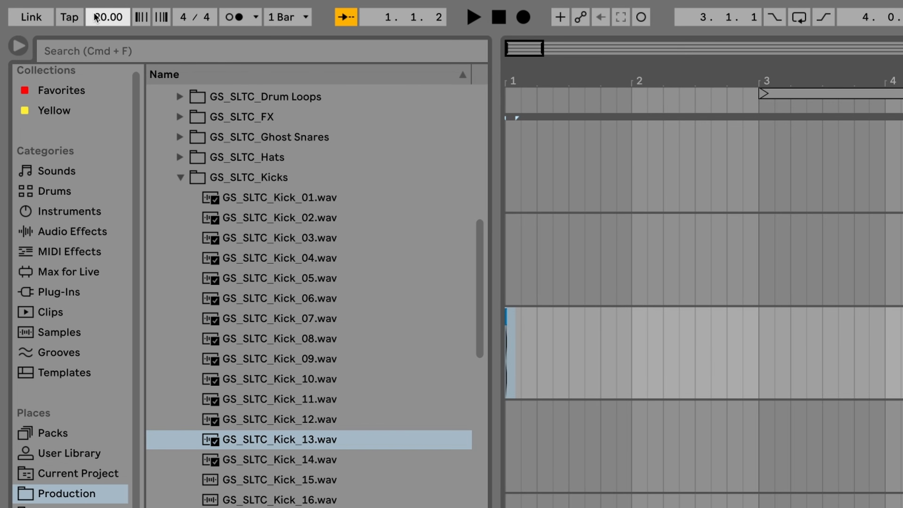
type("174")
key("Return")
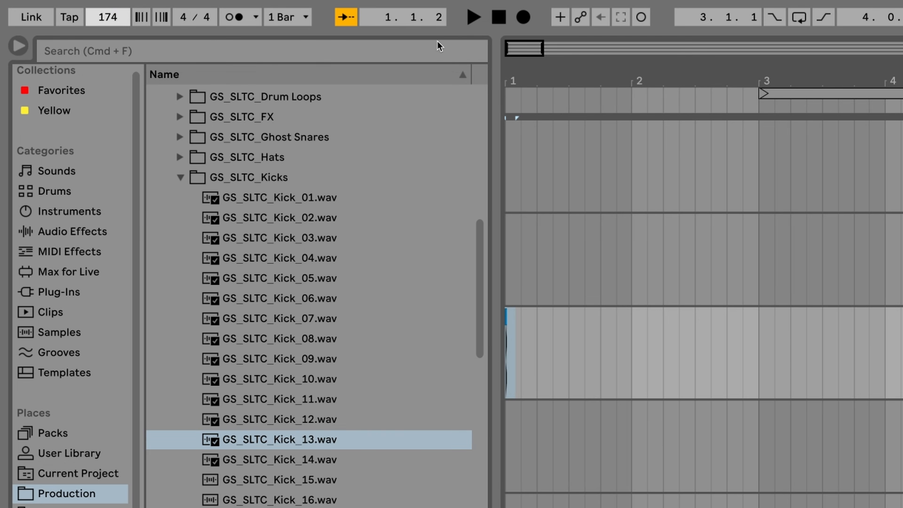
key("super+f")
left_click(94, 18)
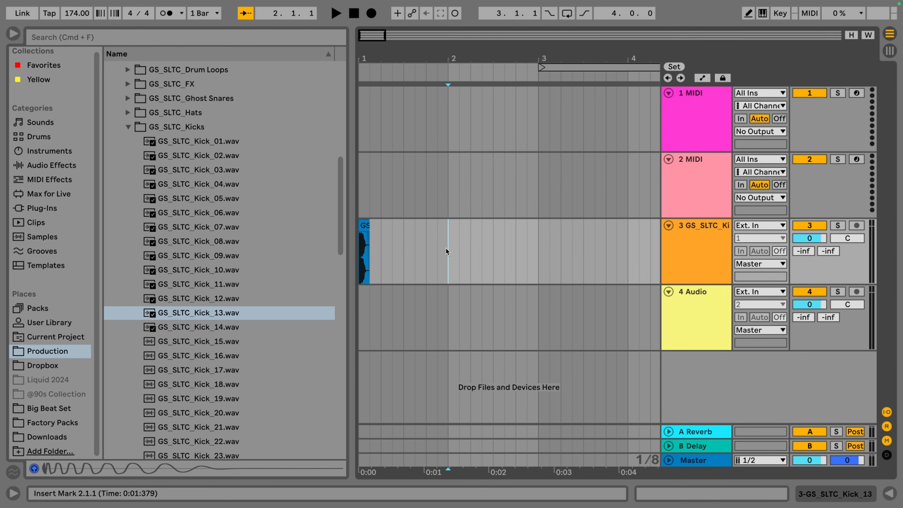
Loop the first bar of the arrangement
left_click_drag(561, 312, 432, 320)
key("super+l")
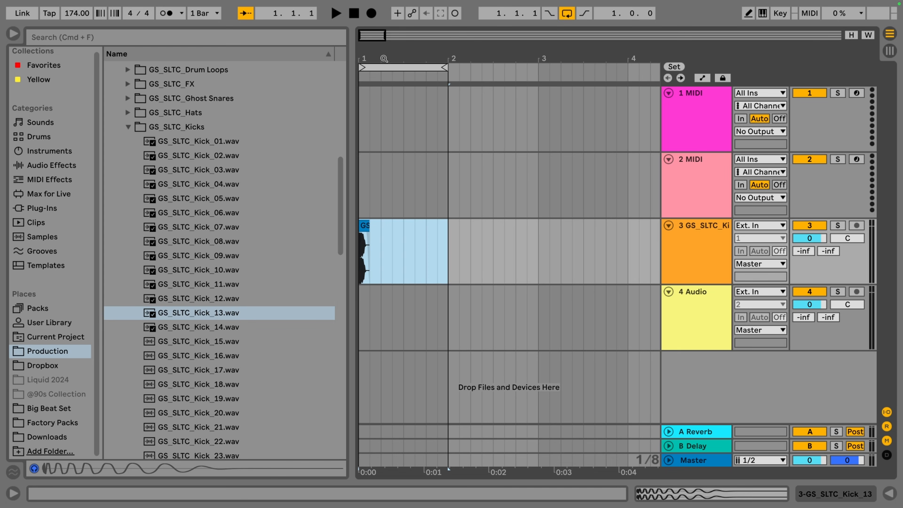
left_click_drag(384, 58, 395, 86)
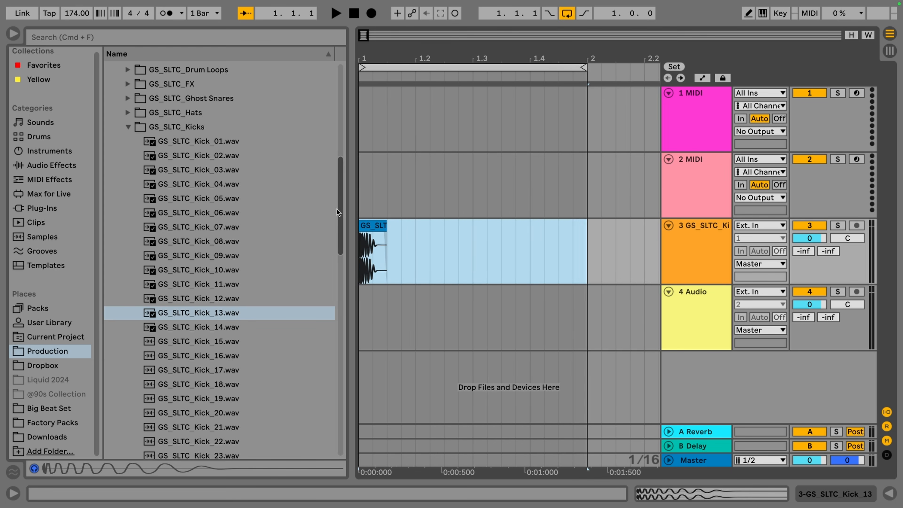
Copy the kick clip to position 1.3.3 on its track and play back the loop
left_click(363, 223)
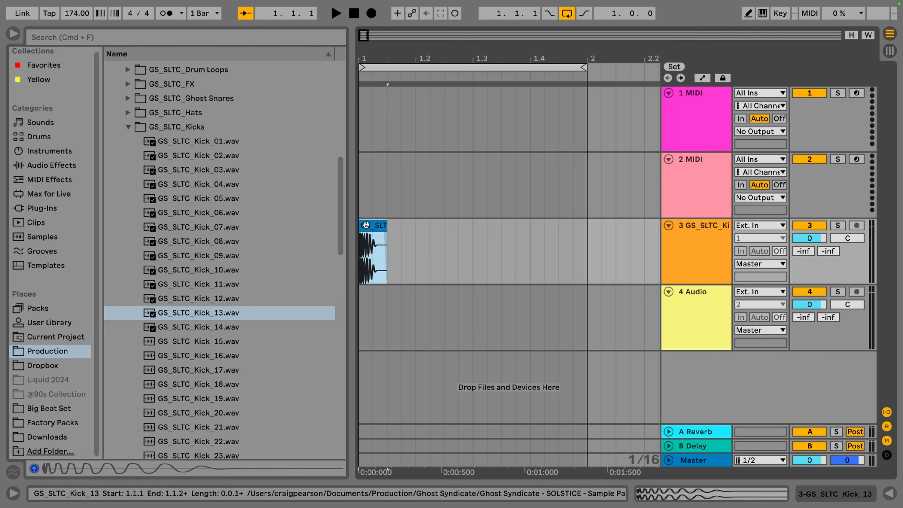
left_click_drag(366, 225, 515, 229)
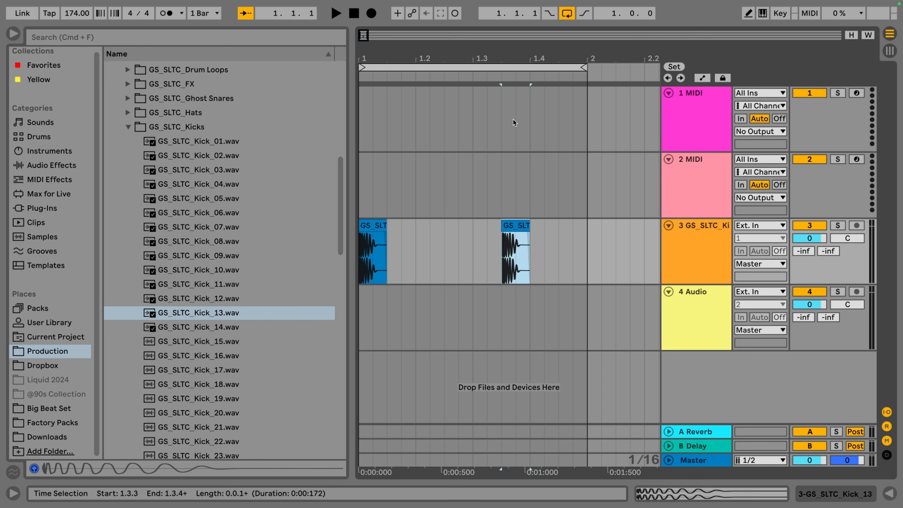
key("space")
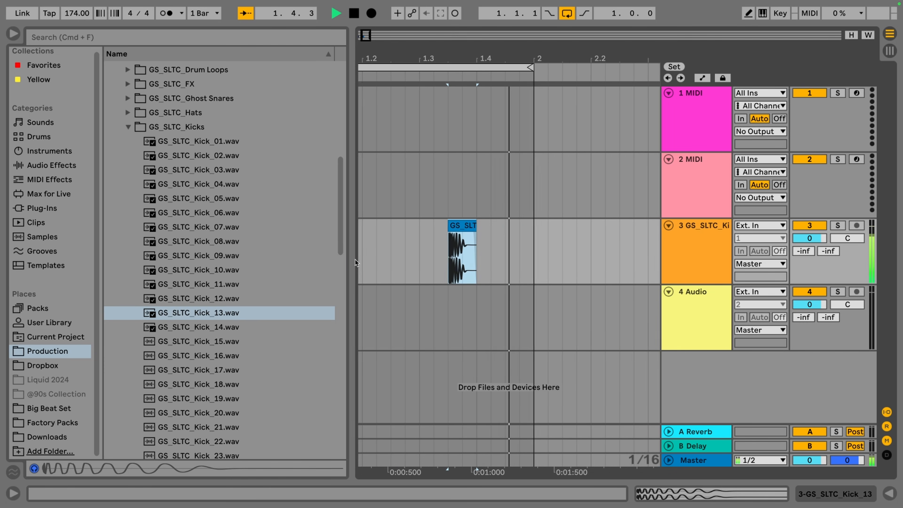
key("space")
Collapse the kicks folder and expand the GS_SLTC_Snares folder
left_click(162, 127)
left_click(127, 207)
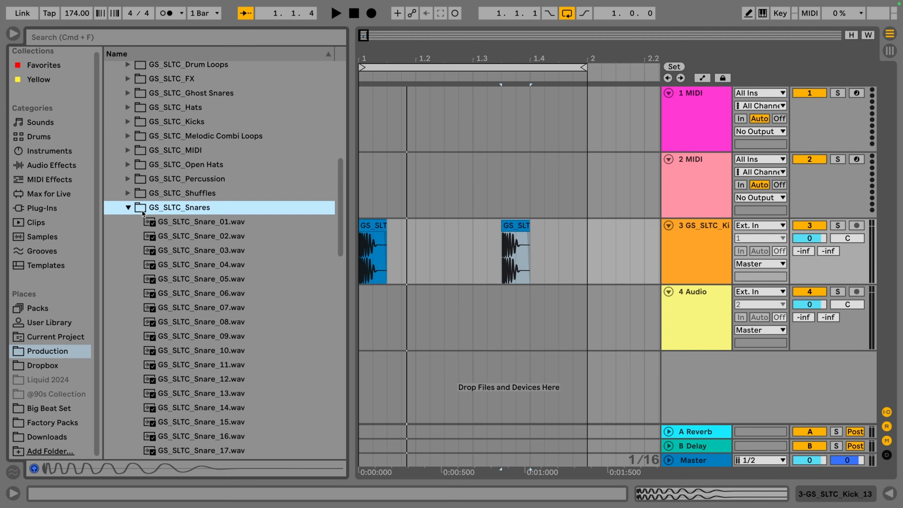
scroll(134, 214, "down", 1)
Audition the snare samples and place GS_SLTC_Snare_06.wav on audio track 4 at beats 1.2 and 1.4
left_click(180, 208)
key("Down")
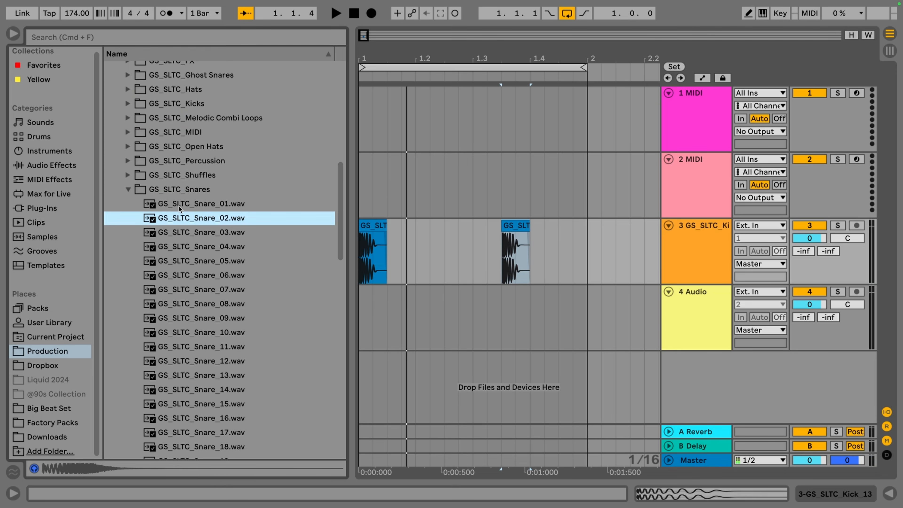
scroll(180, 208, "down", 1)
key("Down")
key("Down")
key("Down")
key("Down")
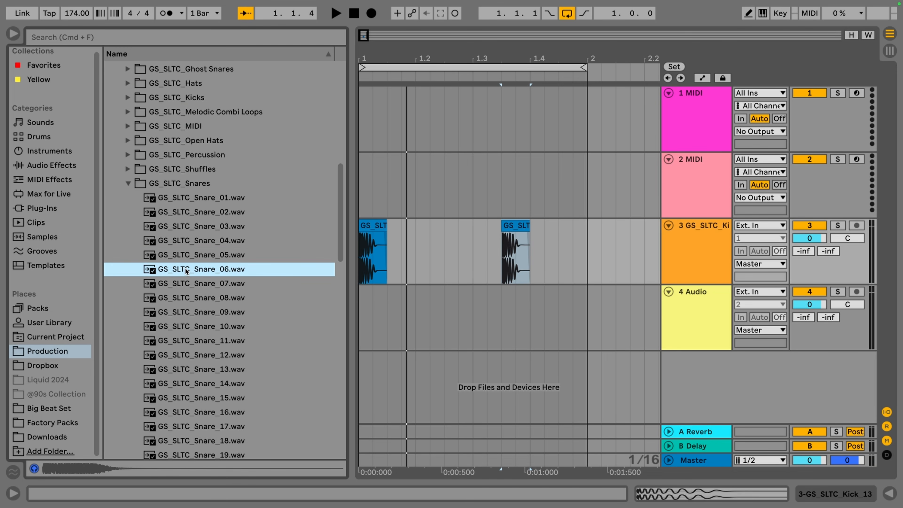
left_click_drag(189, 272, 420, 333)
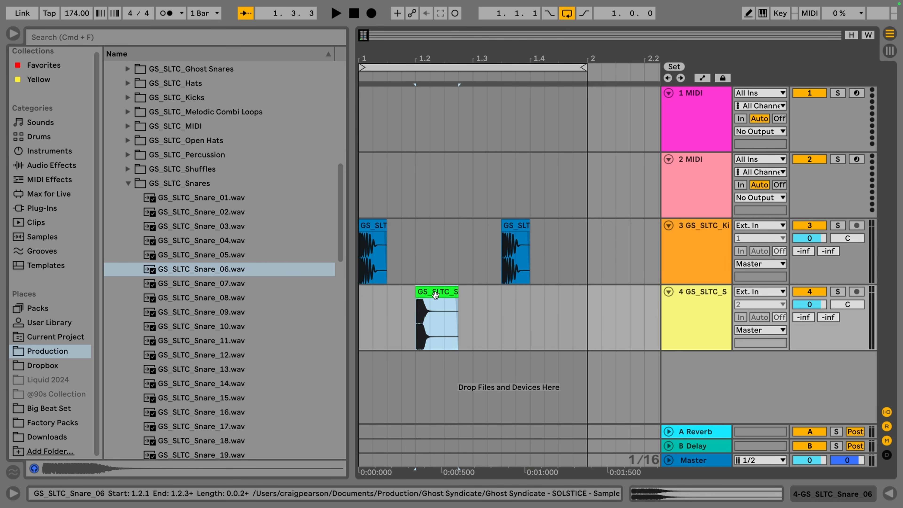
left_click_drag(435, 295, 547, 308)
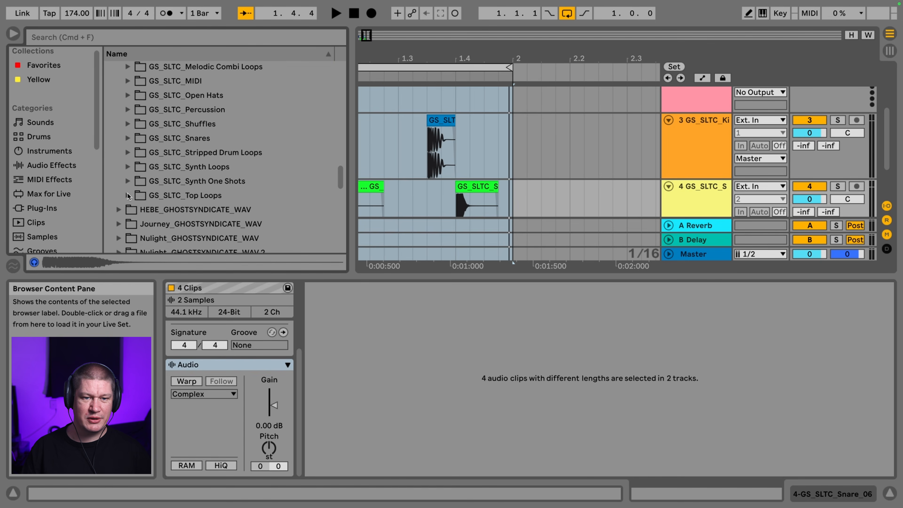
Audition the top loops GS_SLTC_174_Top_24 to Top_28 from the GS_SLTC_Top Loops folder over the playing kick and snare pattern
left_click(128, 197)
scroll(198, 116, "down", 3)
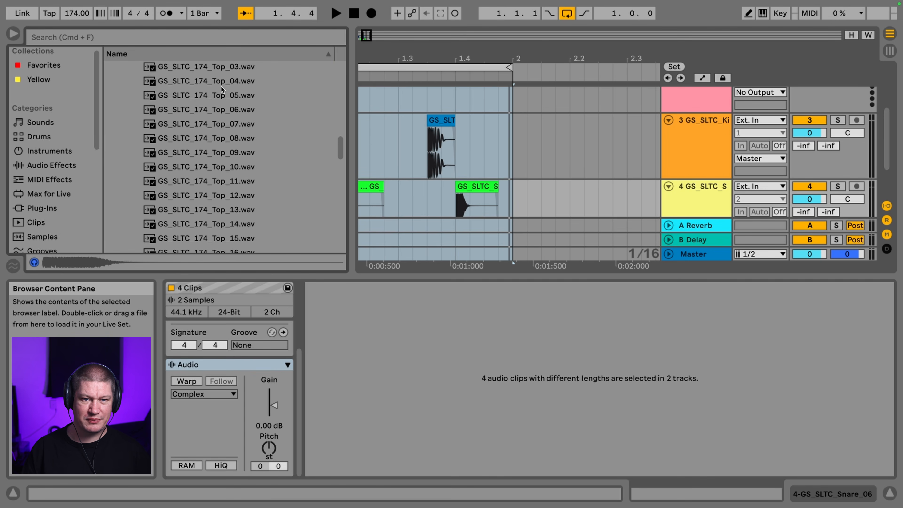
key("space")
scroll(213, 100, "down", 15)
left_click(201, 114)
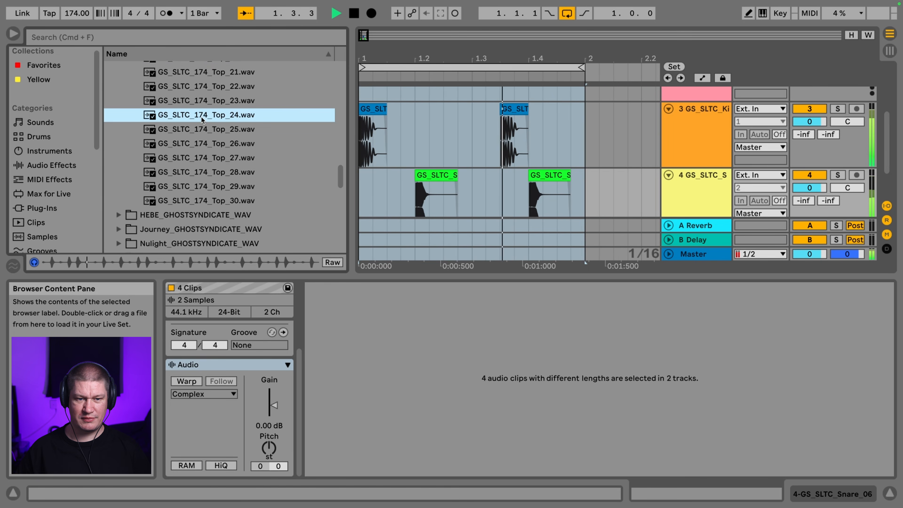
key("Down")
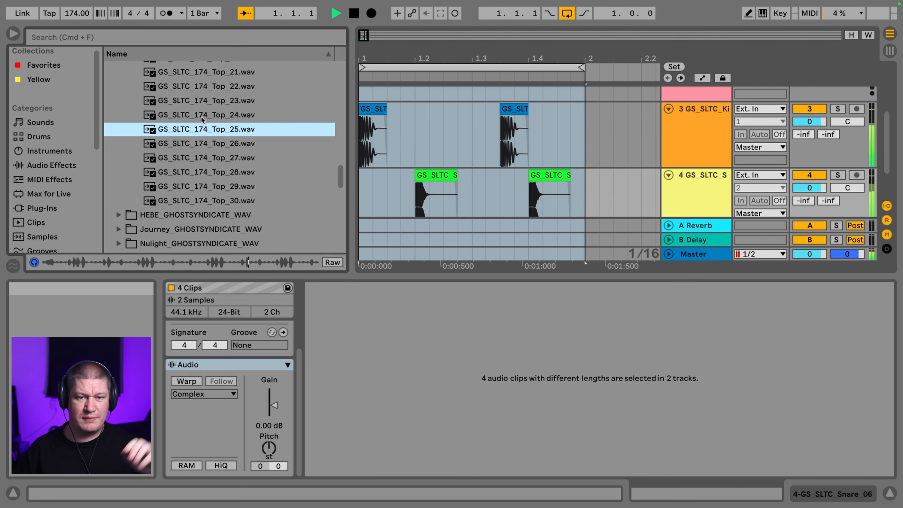
key("Down")
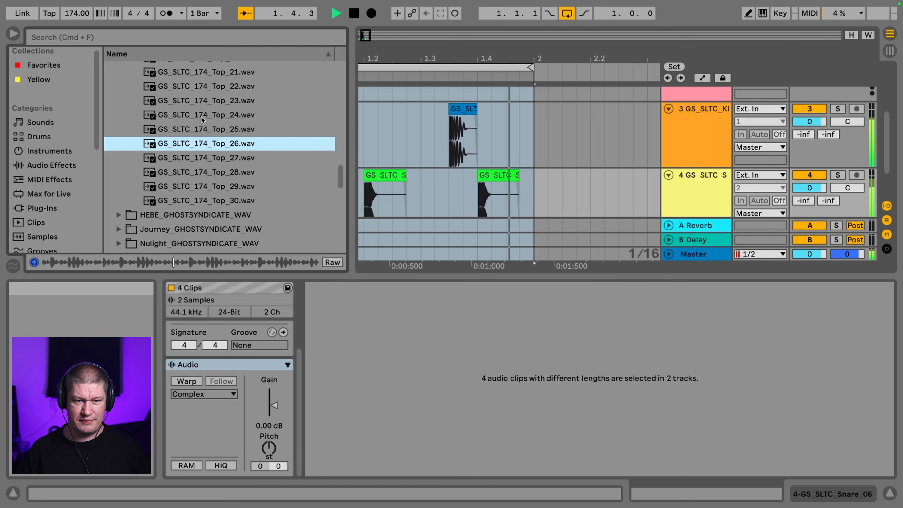
key("Down")
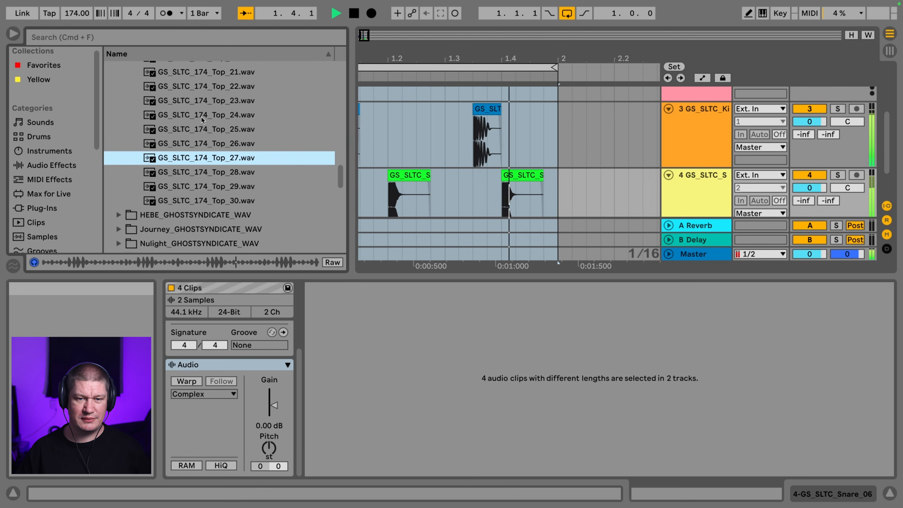
key("Down")
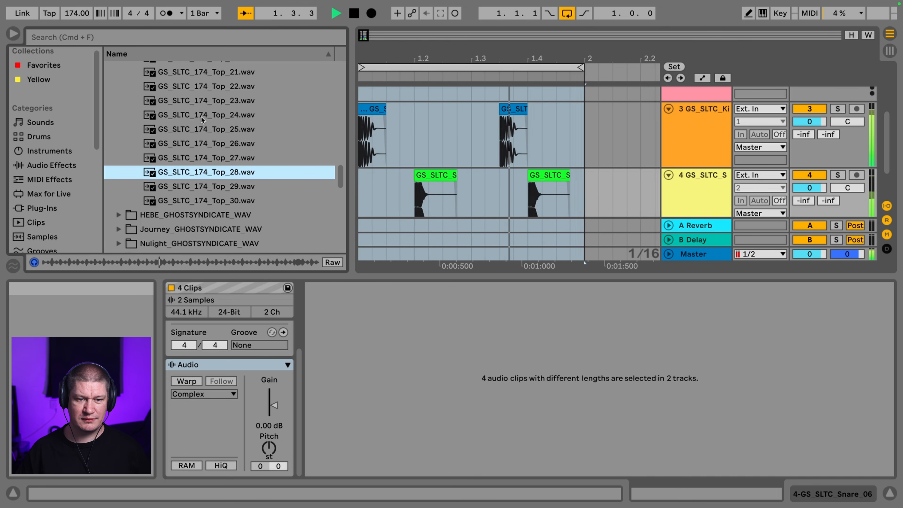
key("space")
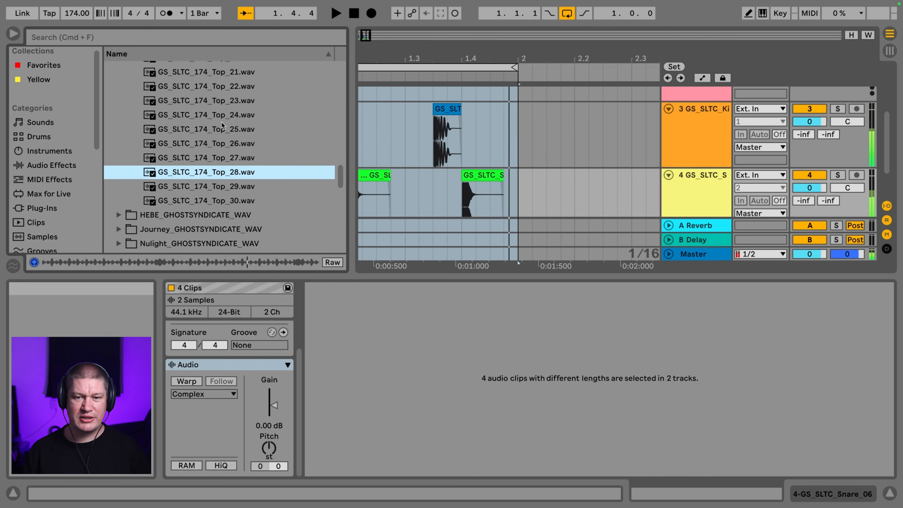
Add GS_SLTC_174_Top_28 to a new audio track, filling the first bar, and turn off Warp for the clip
double_click(381, 74)
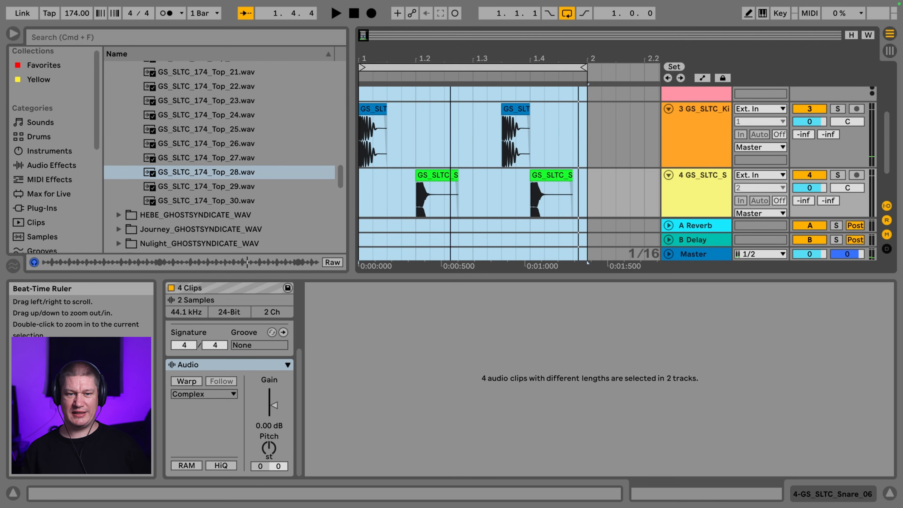
left_click_drag(530, 276, 530, 327)
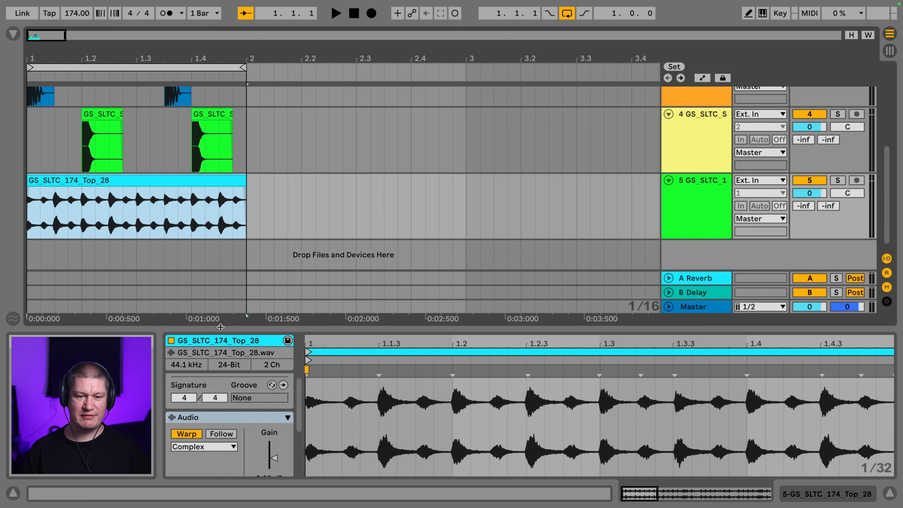
left_click(190, 433)
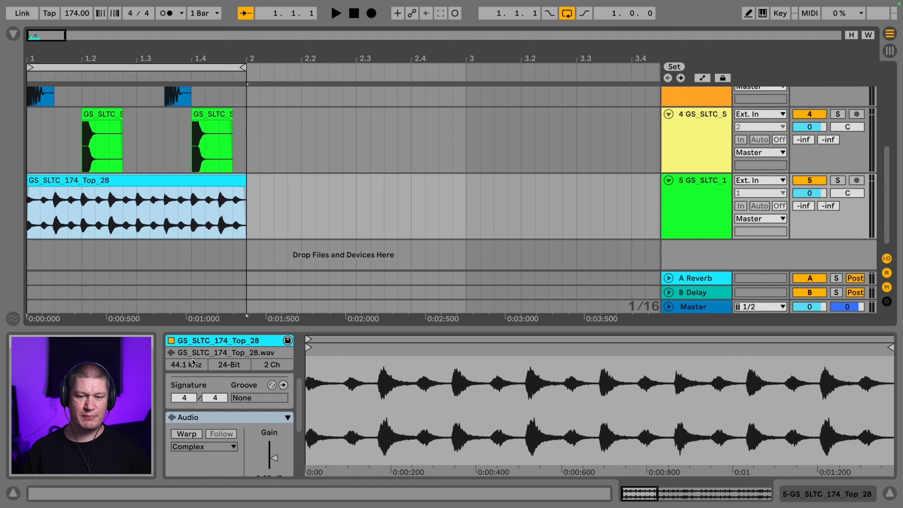
left_click_drag(55, 52, 71, 167)
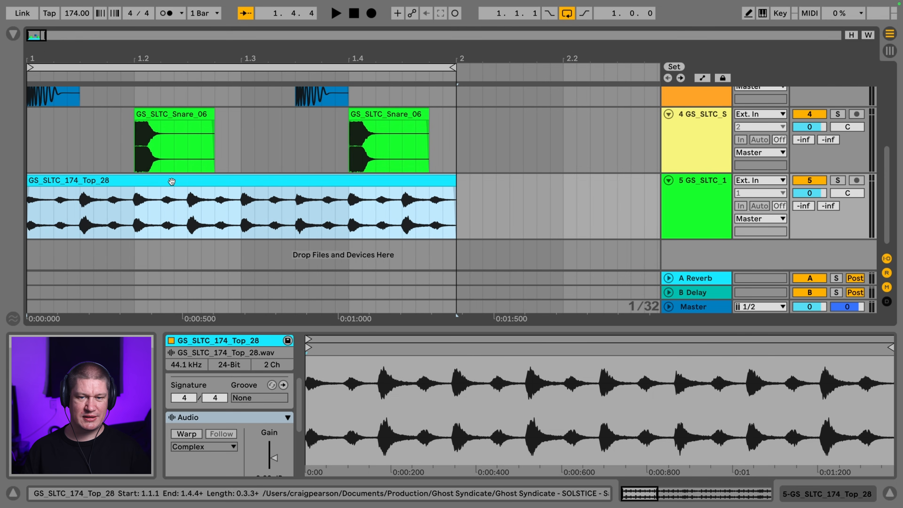
Play back the looped bar with the kick, snare and top loop together
left_click(199, 178)
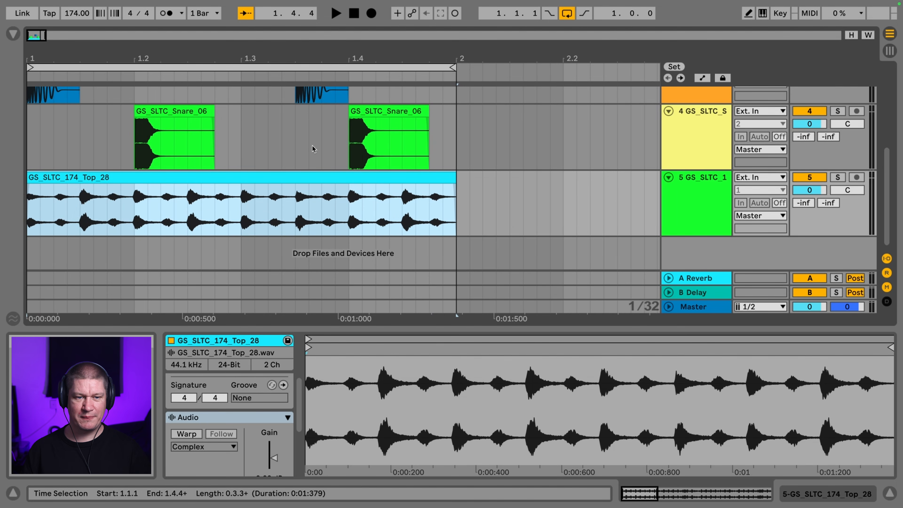
key("space")
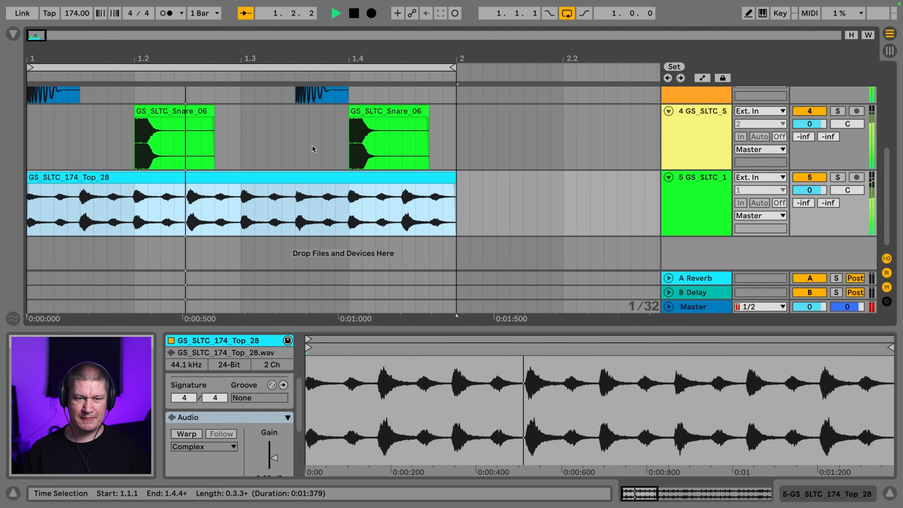
key("space")
Show the browser again and collapse the GS_SLTC_Top Loops folder
left_click(16, 36)
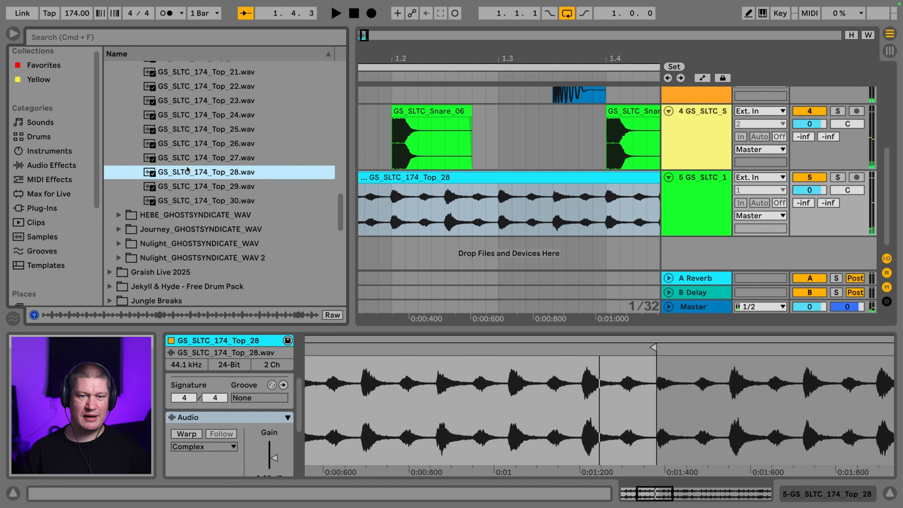
scroll(128, 178, "up", 10)
left_click(127, 179)
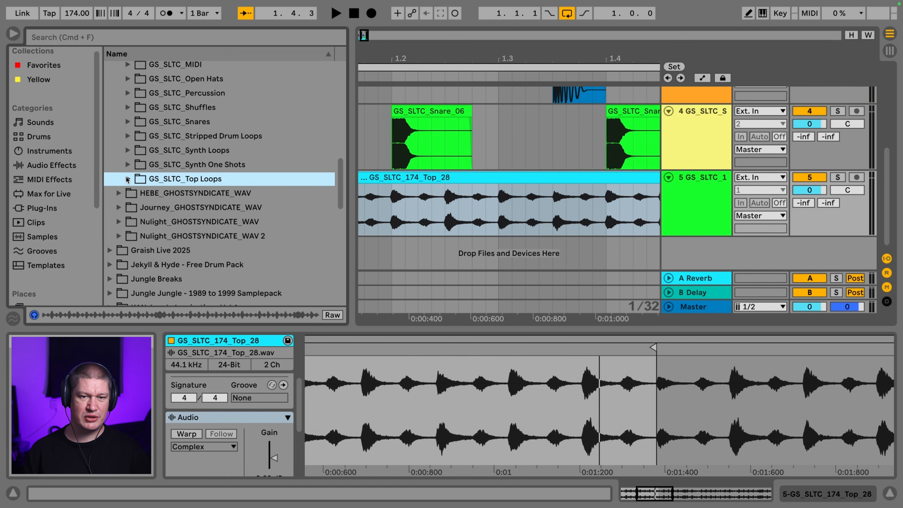
Audition the shuffle loops GS_SLTC_174_Shuffle_01 to Shuffle_04 from the GS_SLTC_Shuffles folder
scroll(135, 173, "up", 1)
left_click(128, 124)
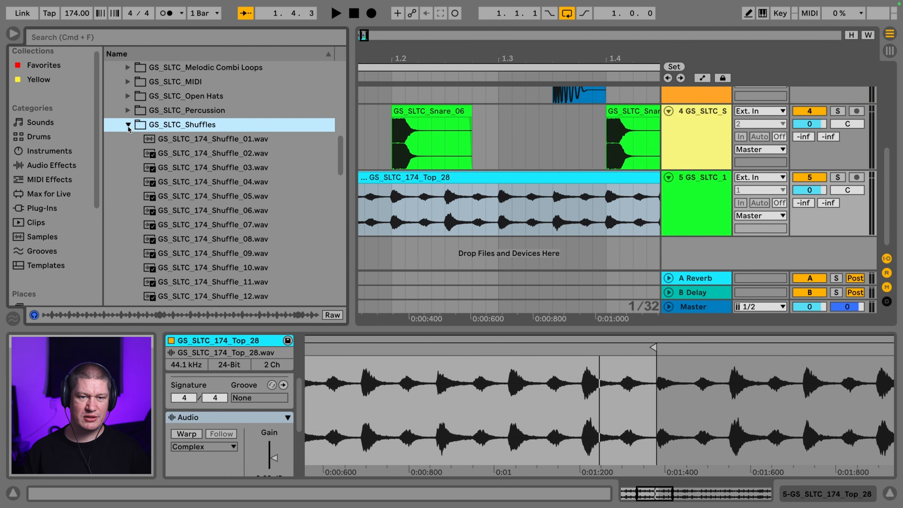
scroll(153, 132, "down", 1)
left_click(182, 133)
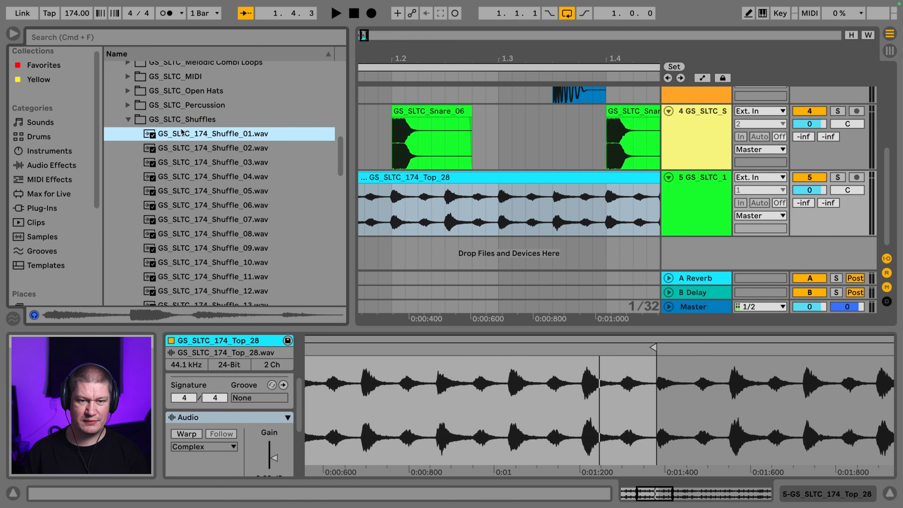
key("Down")
scroll(181, 132, "down", 1)
key("Down")
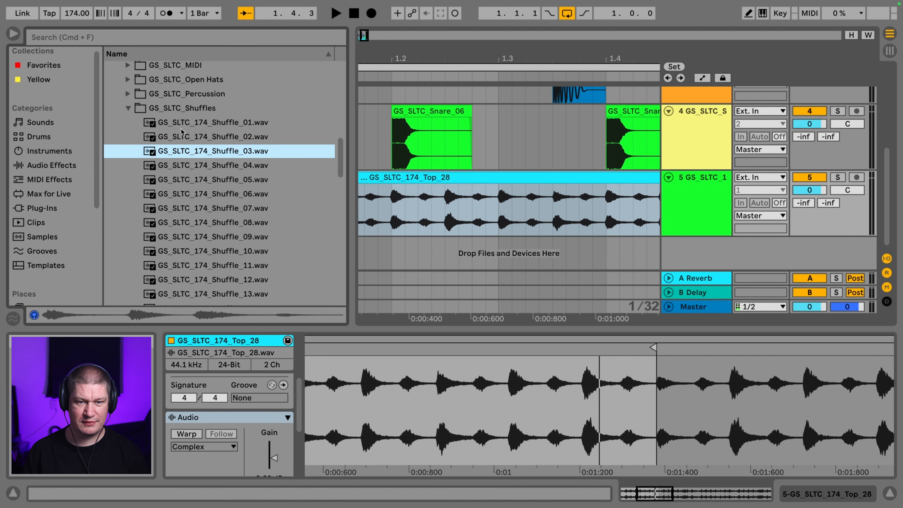
key("Down")
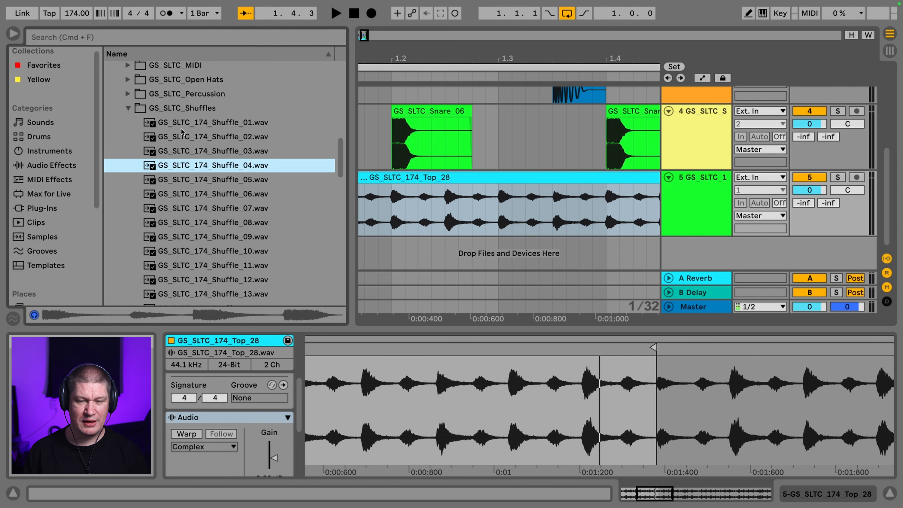
scroll(181, 127, "down", 1)
scroll(181, 128, "down", 1)
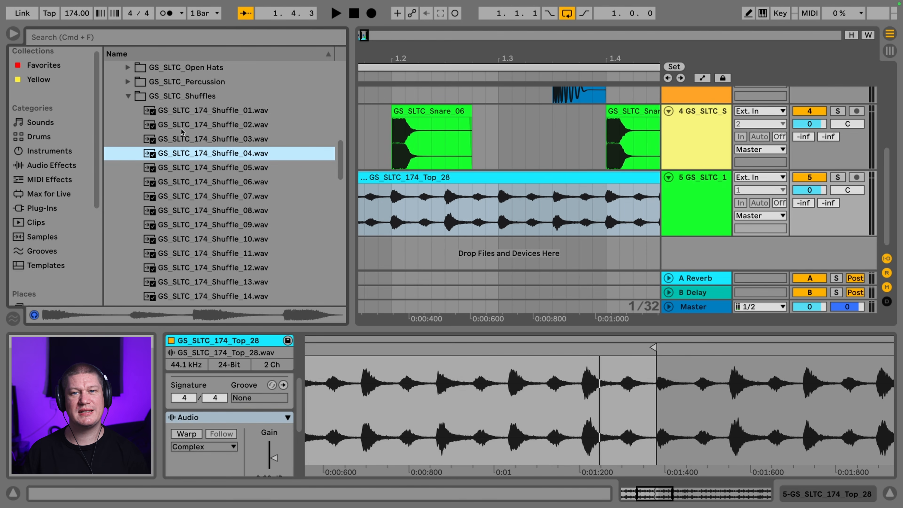
scroll(180, 128, "down", 1)
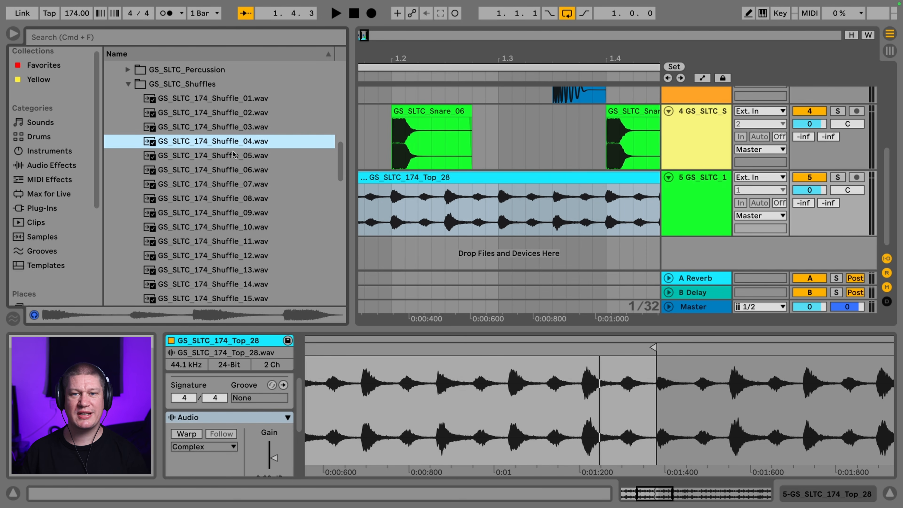
Preview GS_SLTC_174_Shuffle_05, place it on a new audio track at 1.2.3 and play the looped bar
left_click(216, 156)
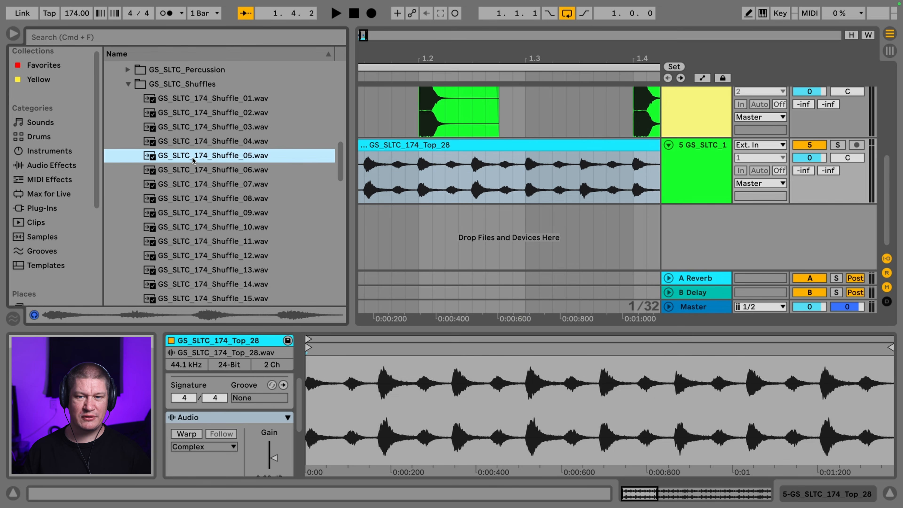
left_click_drag(193, 160, 476, 238)
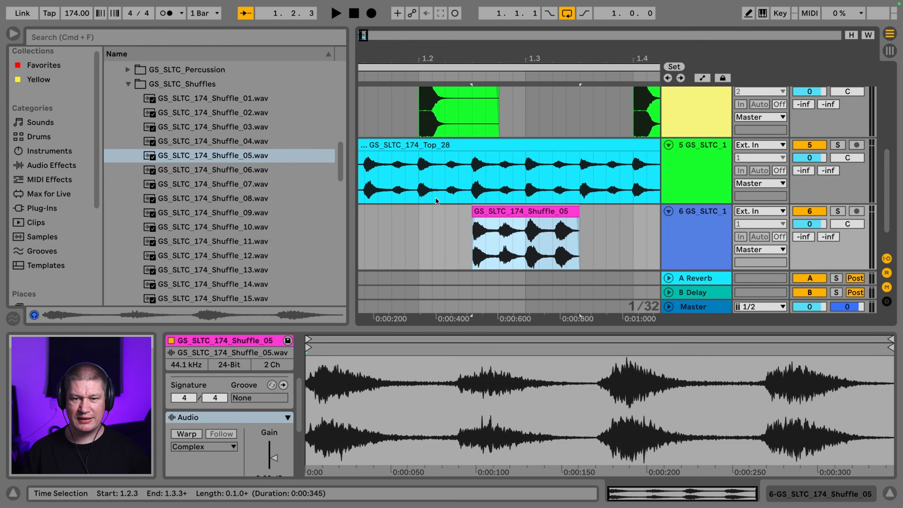
key("space")
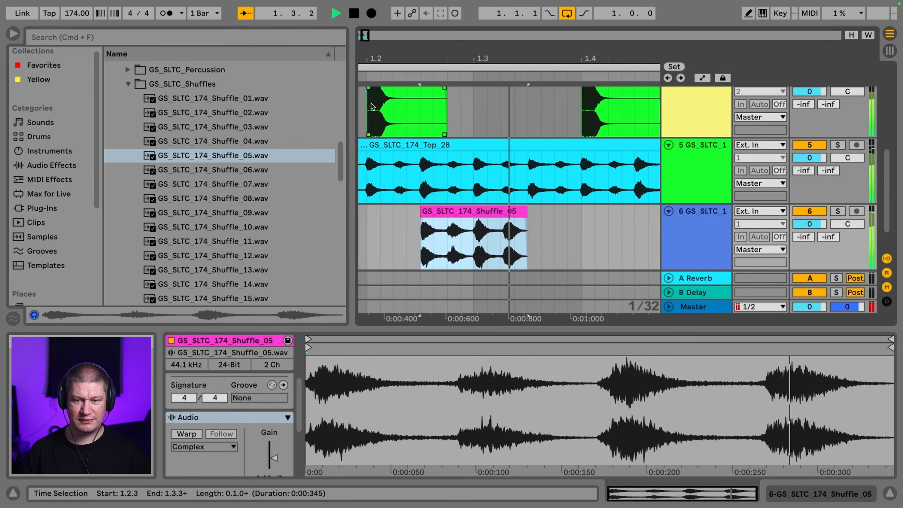
key("space")
Hide the browser, copy the first half of the GS_SLTC_174_Shuffle_05 clip to 1.4.3 and play back the bar
key("alt+super+b")
left_click(180, 234)
left_click_drag(192, 237, 236, 240)
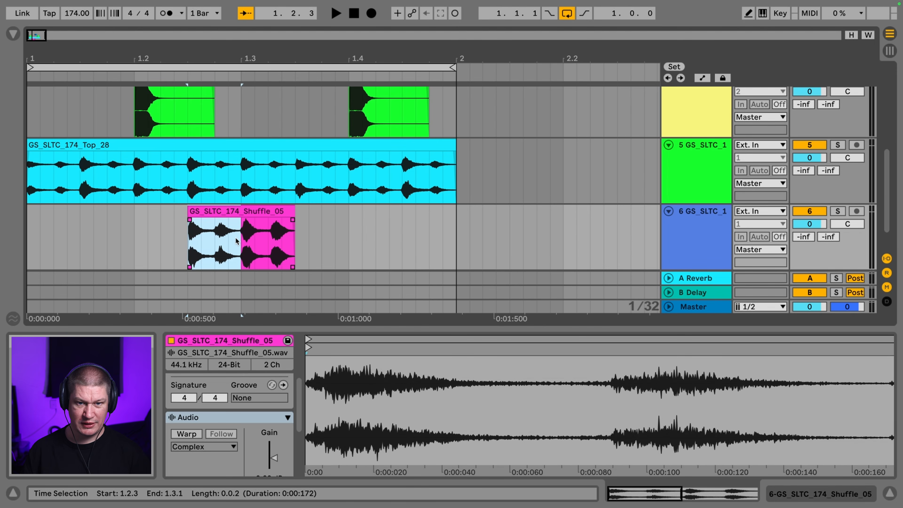
left_click(405, 230)
key("ctrl+v")
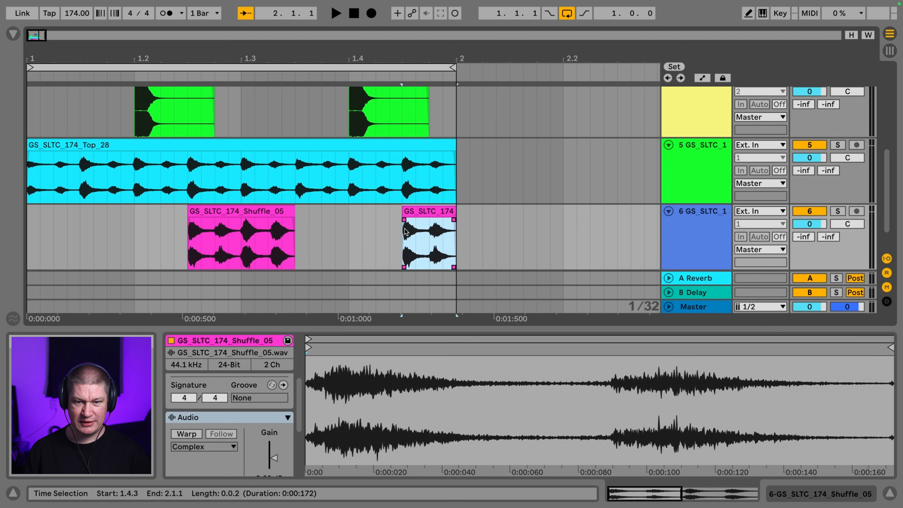
left_click(267, 212)
key("space")
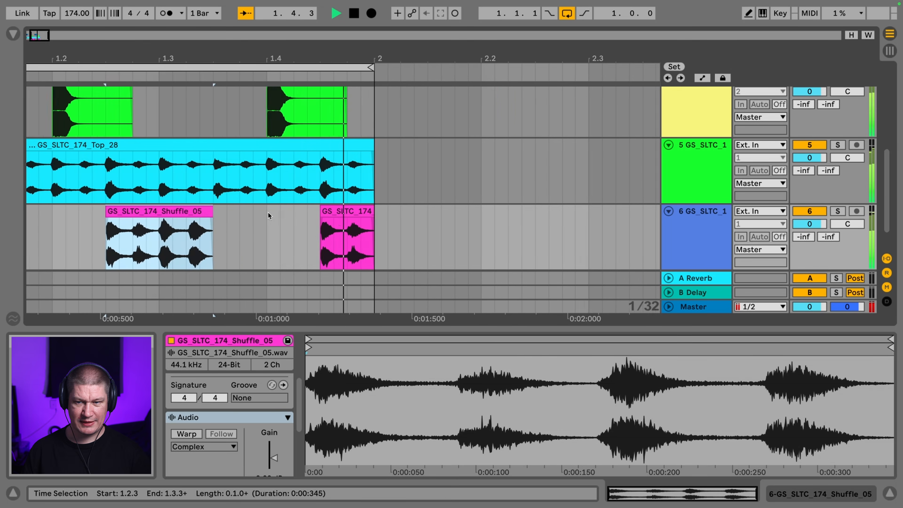
key("space")
In the enlarged Session mixer, lower the kick, snare, top loop and shuffle tracks together to -3.4 dB
key("Tab")
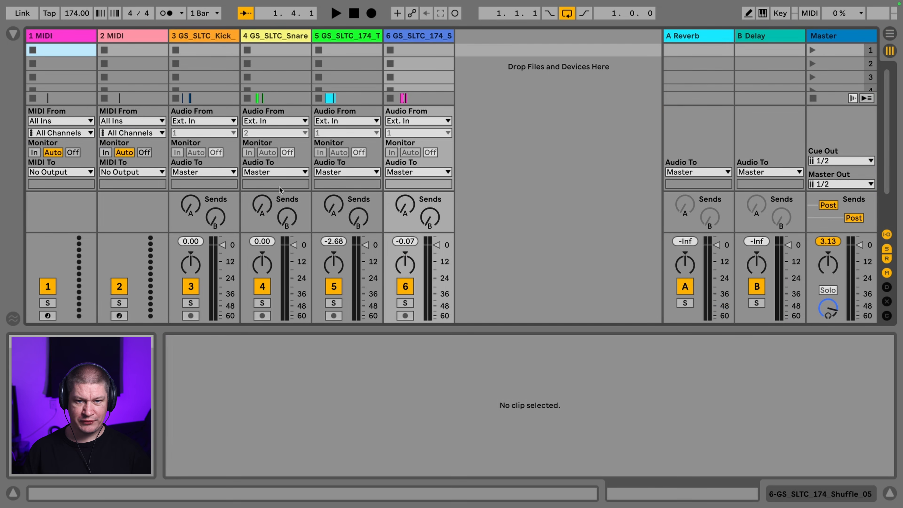
left_click(893, 494)
left_click_drag(368, 386, 370, 264)
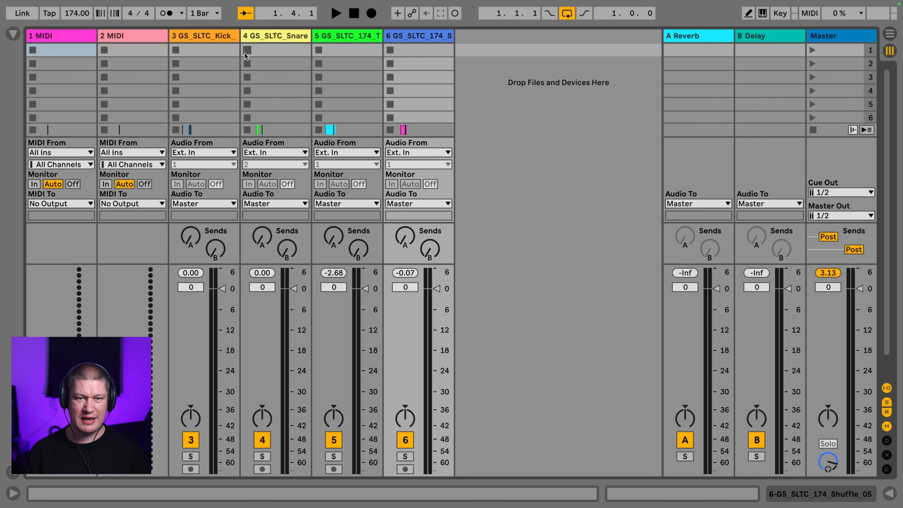
left_click(205, 37)
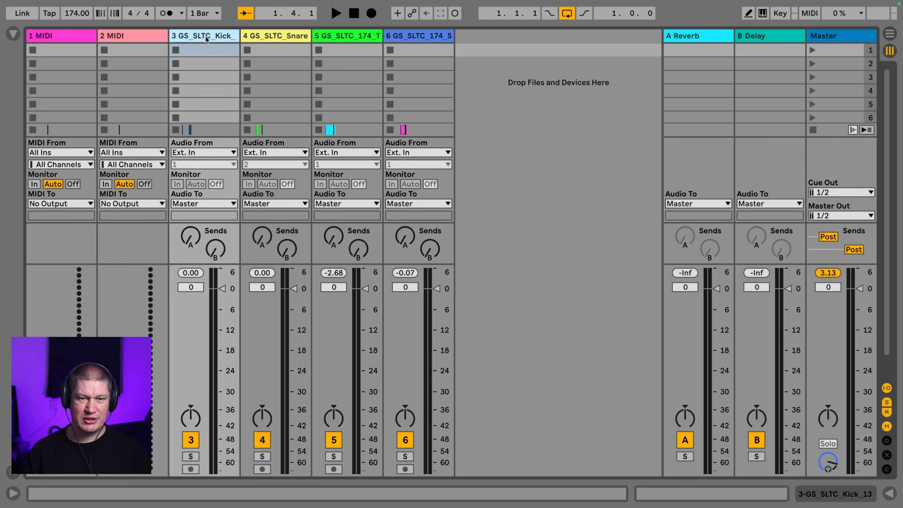
left_click(406, 37, "shift")
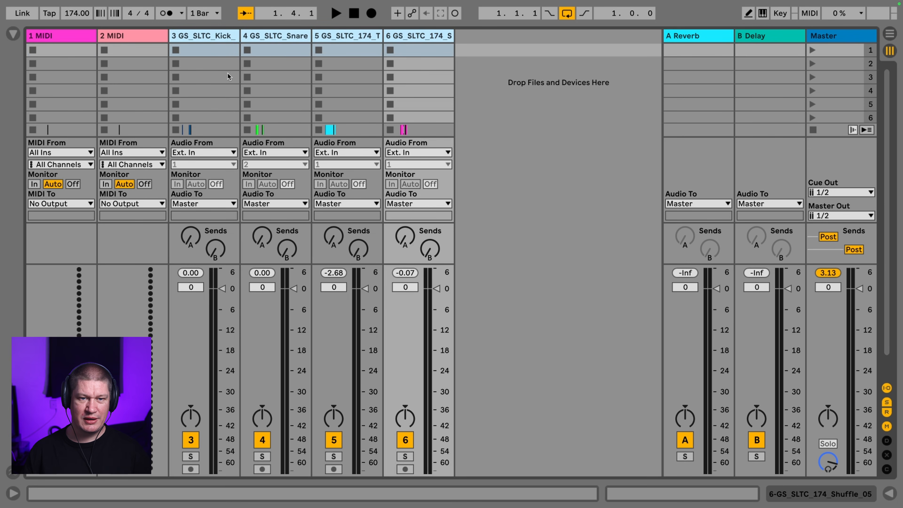
left_click(205, 37)
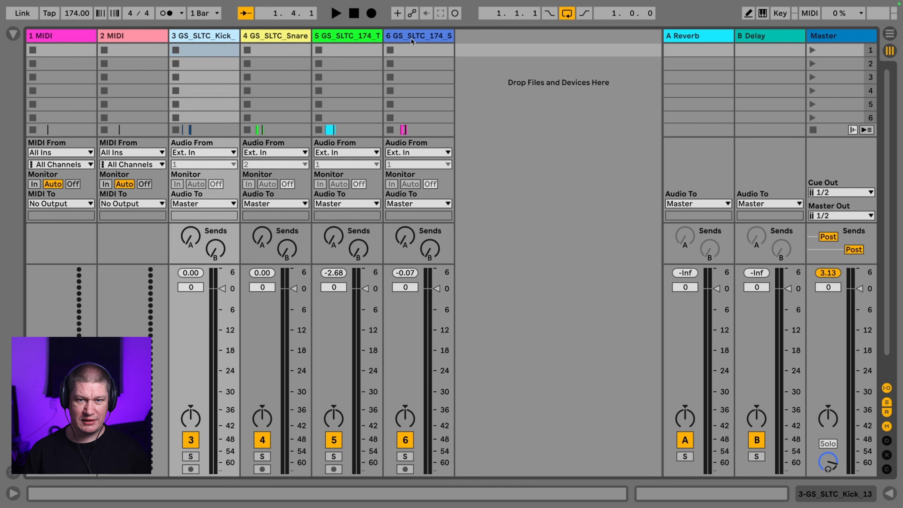
left_click(416, 35, "shift")
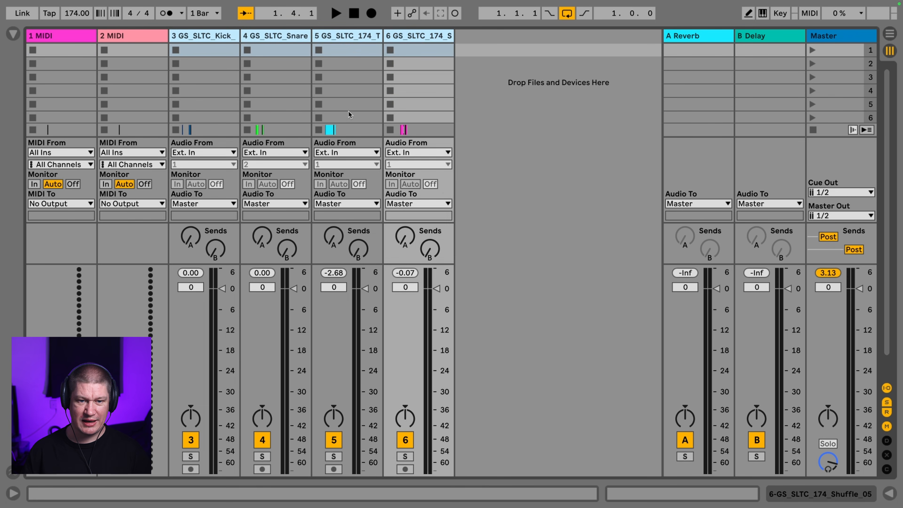
left_click_drag(195, 290, 195, 314)
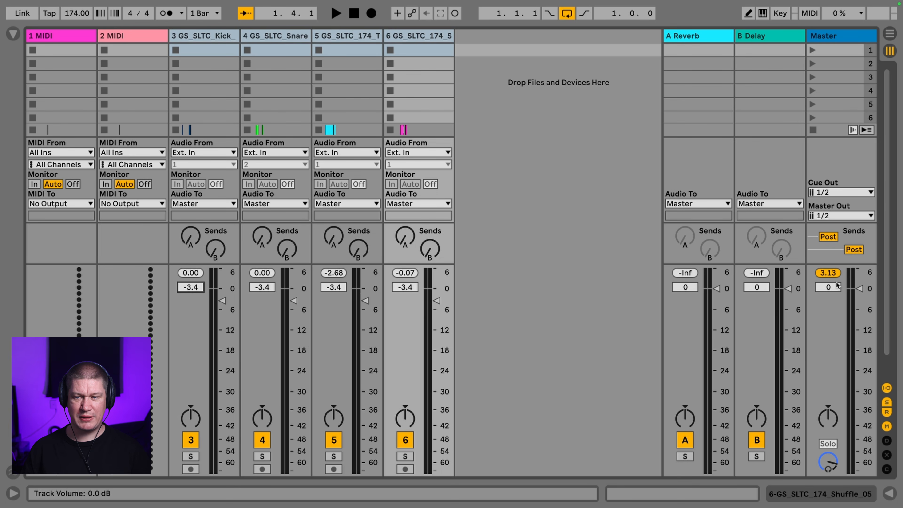
During playback, set the kick, snare and top loop tracks to -5.2 dB and the shuffle track to -7.8 dB
key("space")
left_click_drag(437, 300, 436, 316)
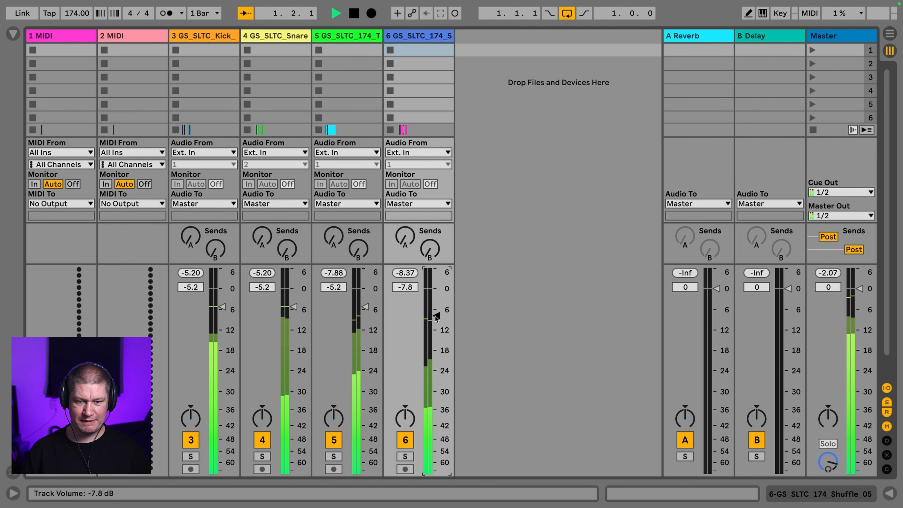
key("space")
Delete the two empty MIDI tracks
left_click(89, 33)
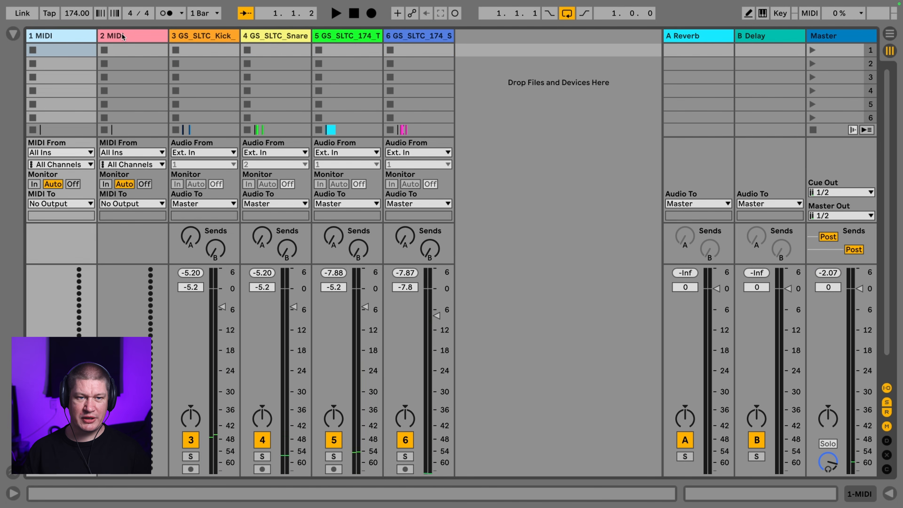
left_click(122, 34, "shift")
key("Delete")
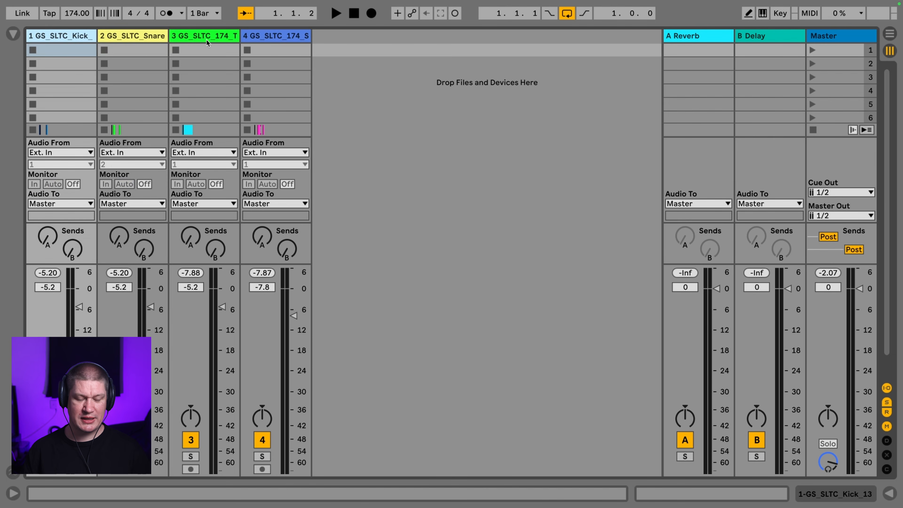
Return to the arrangement, hide the clip details and name the four tracks kick, snare, top loop and shuffle
key("Tab")
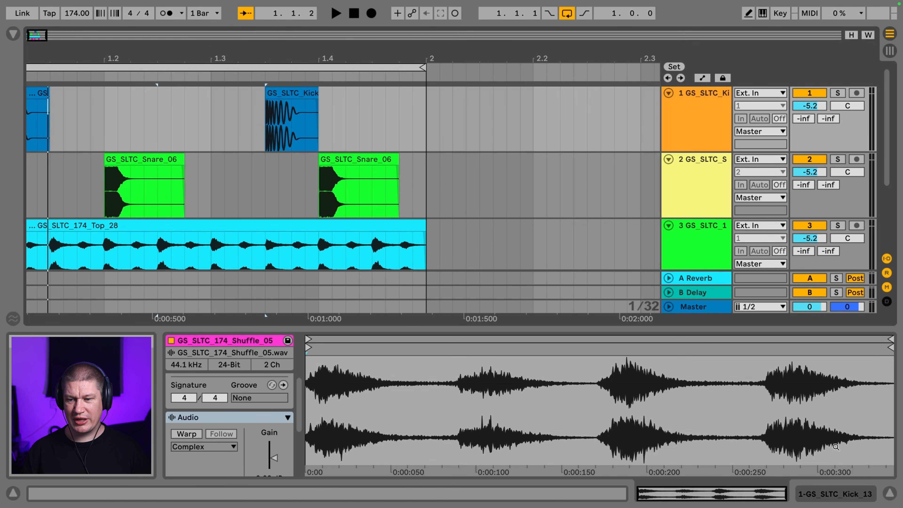
left_click(894, 490)
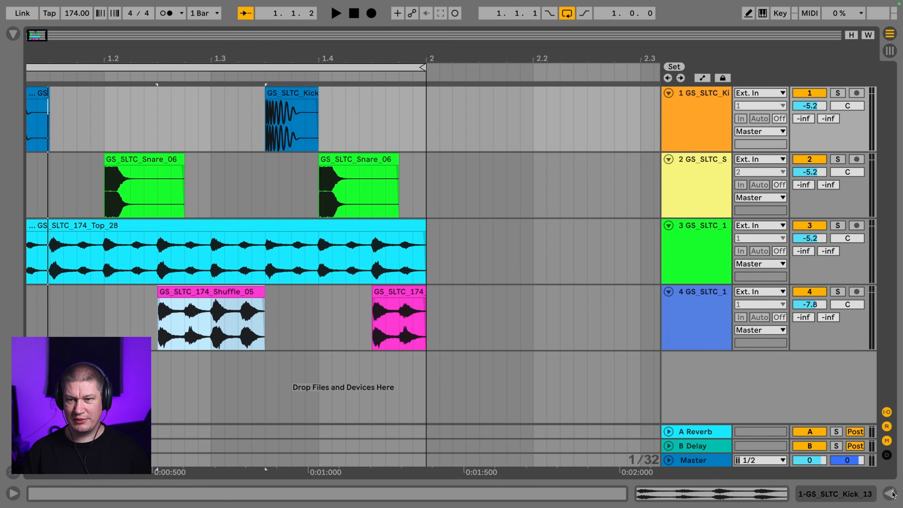
left_click(691, 115)
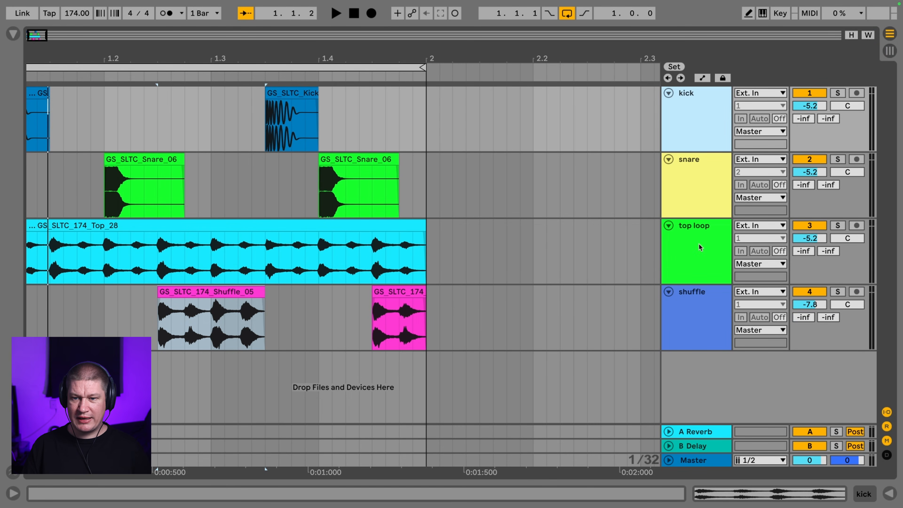
Group the kick, snare, top loop and shuffle tracks and name the group DRUMS
left_click(705, 304, "shift")
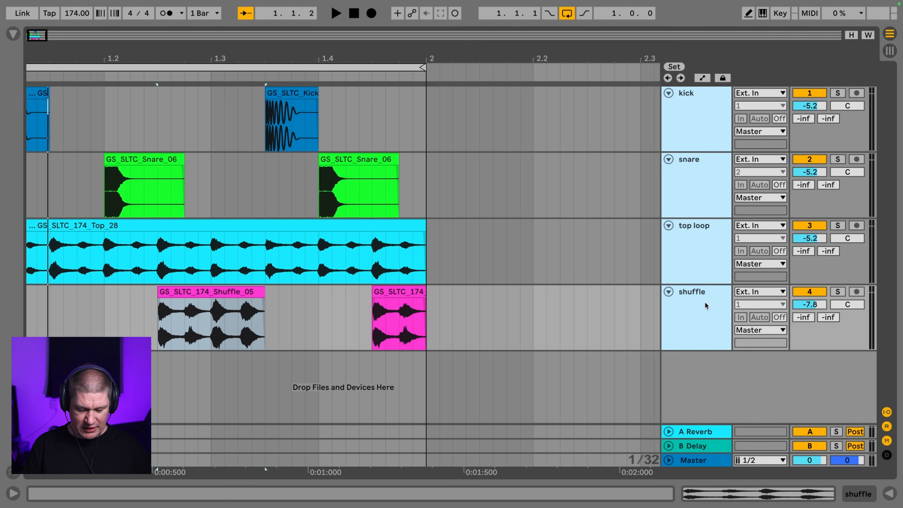
key("ctrl+g")
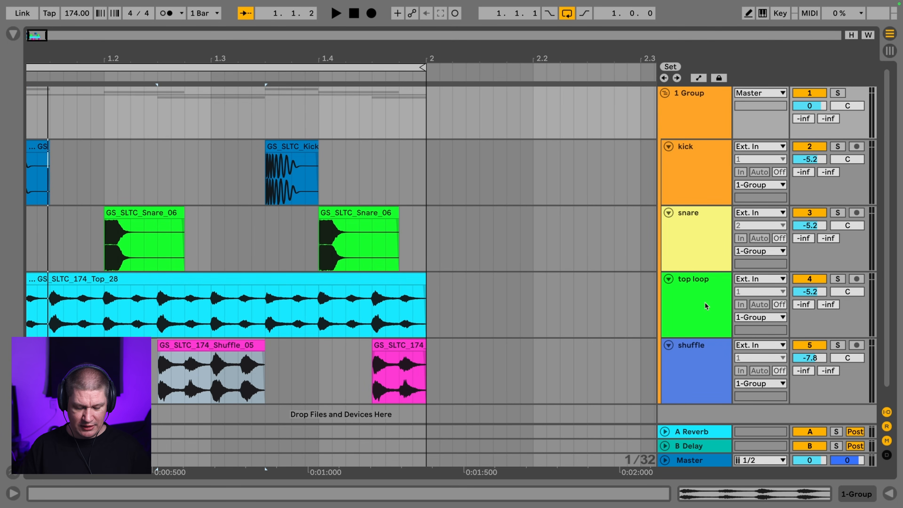
key("ctrl+r")
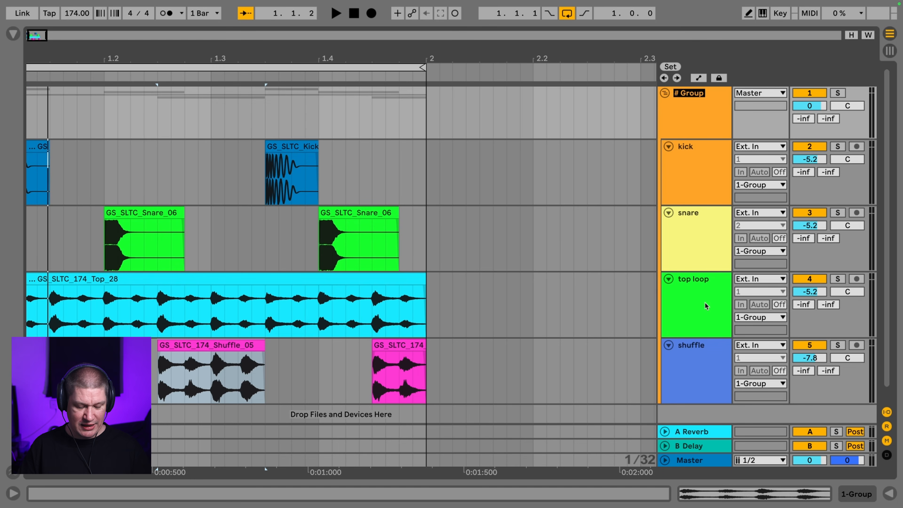
type("DRUMS")
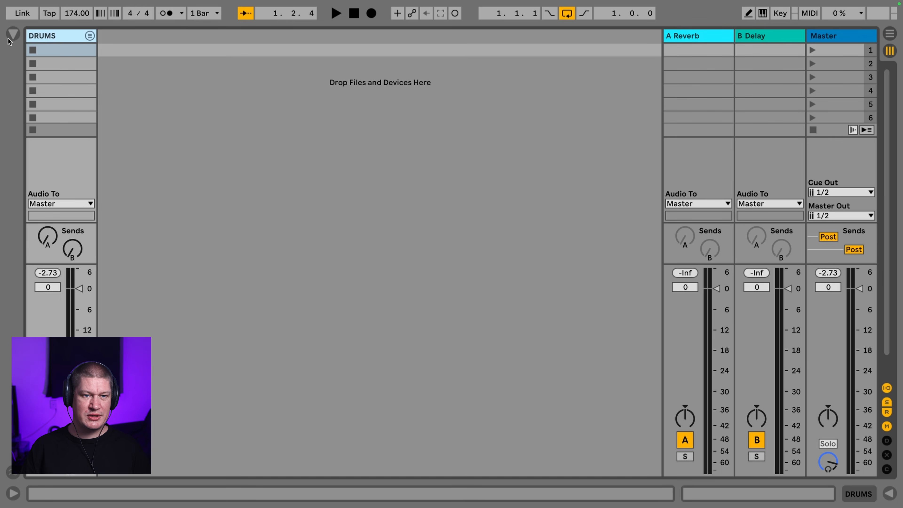
Show the browser and add a Glue Compressor from the audio effects to the DRUMS group
left_click(12, 34)
left_click(40, 170)
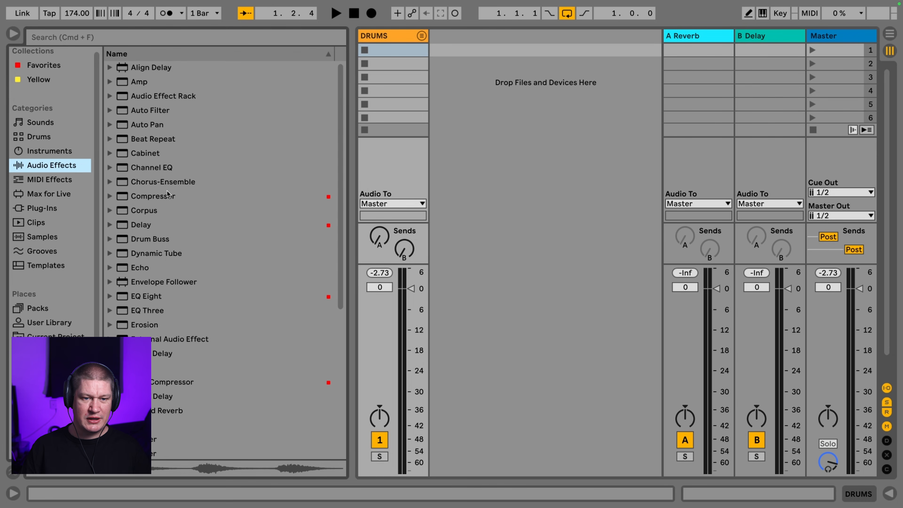
scroll(169, 256, "down", 1)
left_click_drag(166, 373, 384, 39)
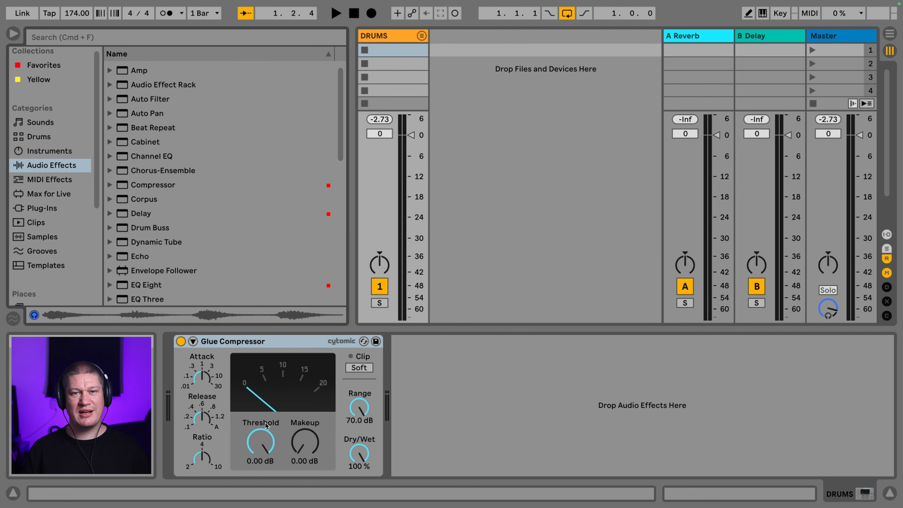
Set the Glue Compressor's threshold to -9.21 dB while the drum loop plays
key("space")
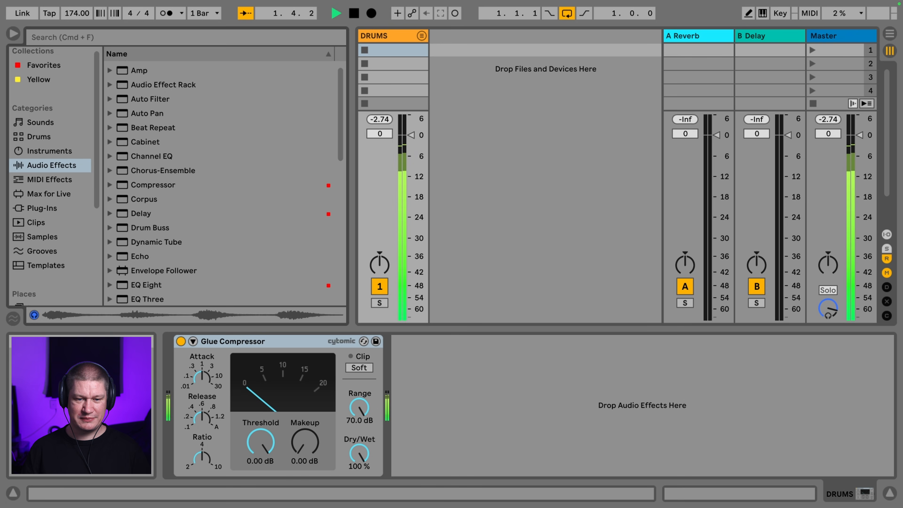
mouse_move(266, 425)
left_mouse_down()
mouse_move(266, 465)
mouse_move(261, 441)
left_mouse_up()
key("space")
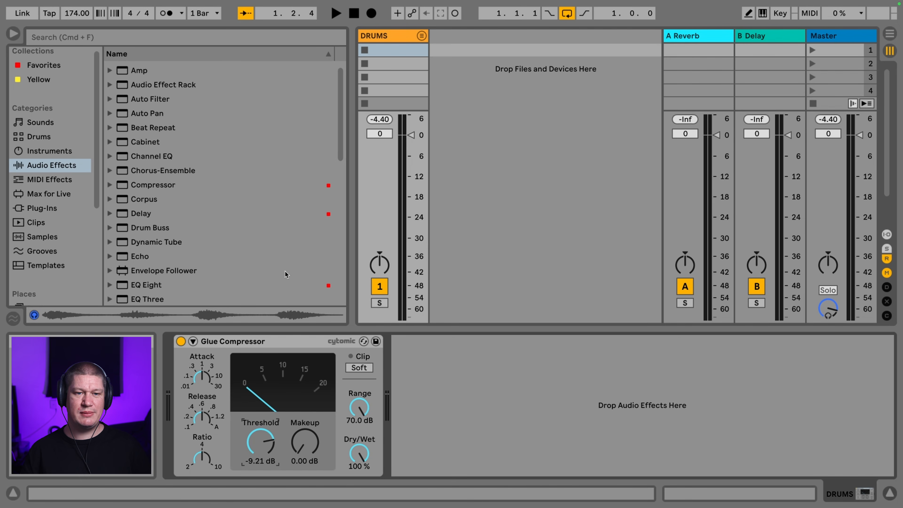
Add a Drum Buss after the Glue Compressor on the DRUMS group and set its trim to -4.69 dB
scroll(256, 204, "up", 1)
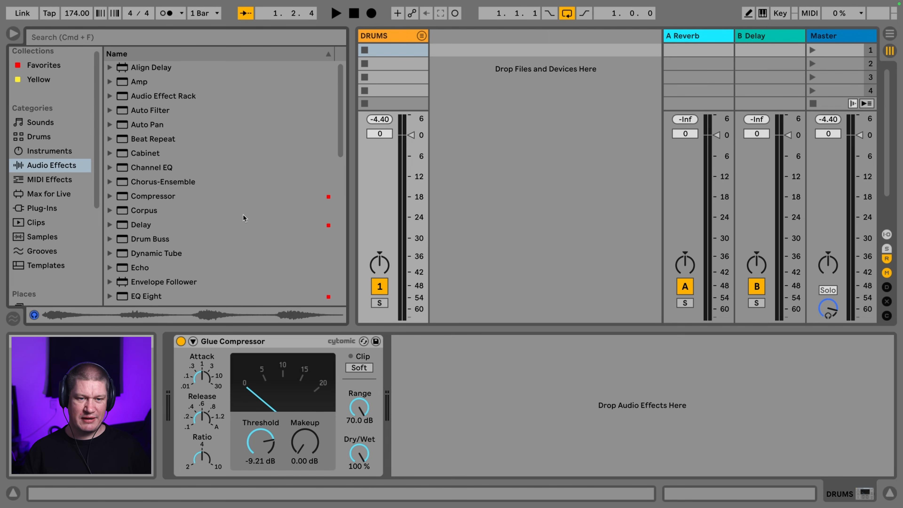
scroll(234, 215, "down", 3)
scroll(213, 202, "up", 3)
scroll(172, 176, "down", 1)
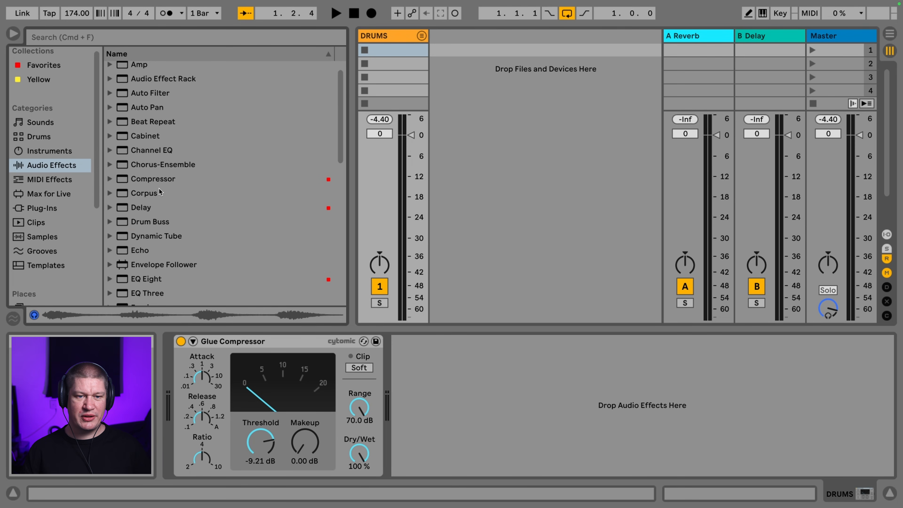
left_click(160, 223)
left_click_drag(161, 224, 480, 412)
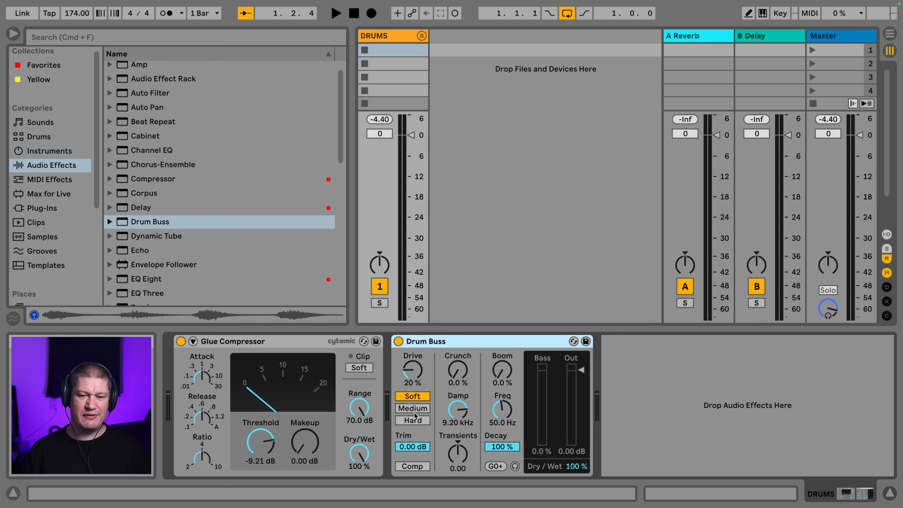
left_click(412, 446)
type("-4.37")
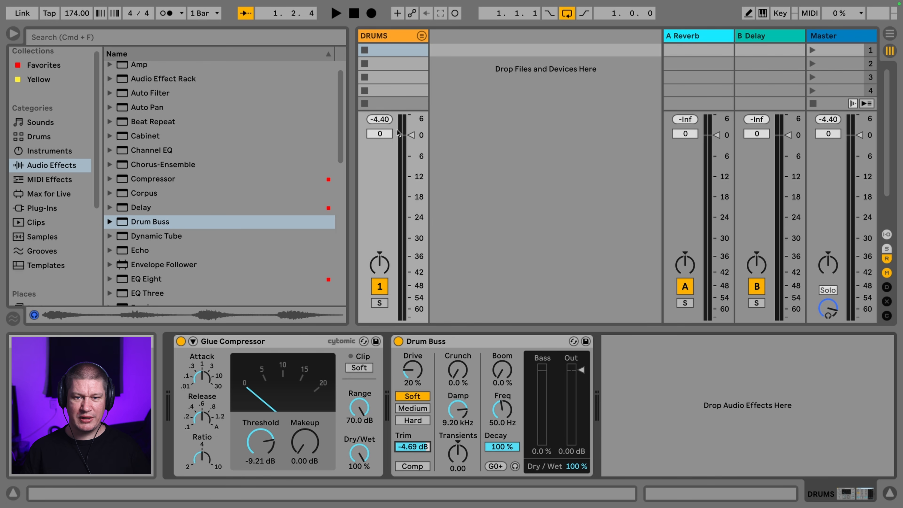
Check the DRUMS level from a reset peak meter during playback, and set the Drum Buss drive to 31 % and damp to 8.81 kHz
left_click(380, 119)
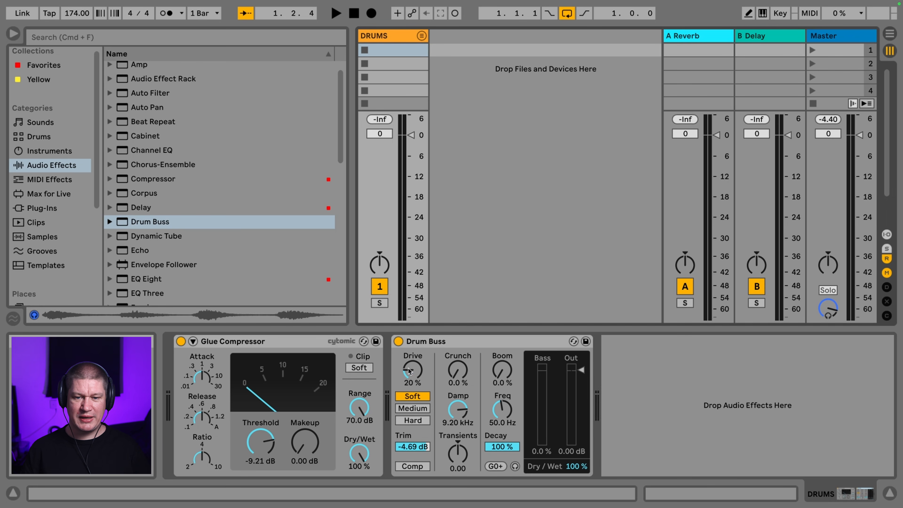
left_click(473, 340)
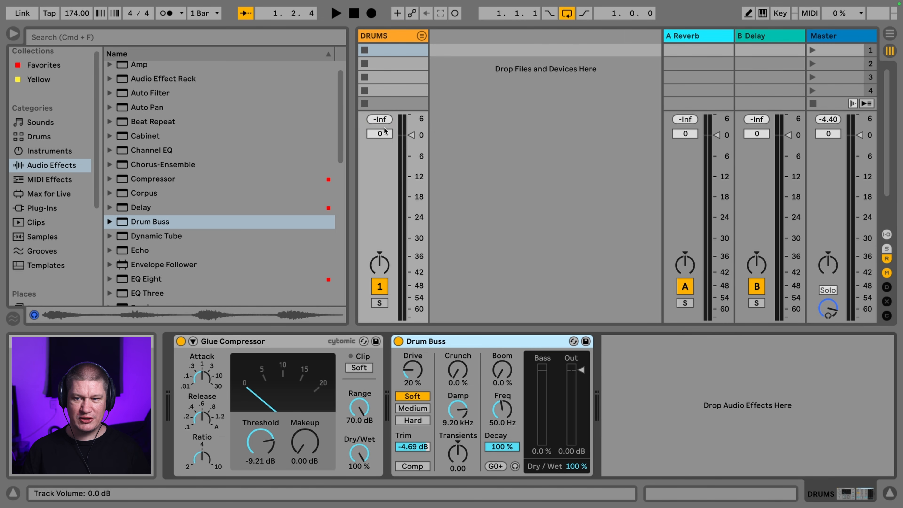
key("space")
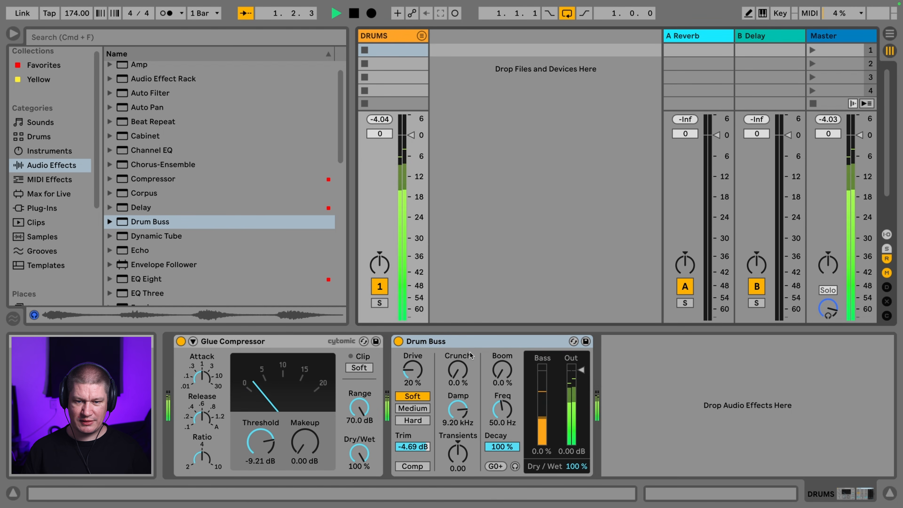
key("space")
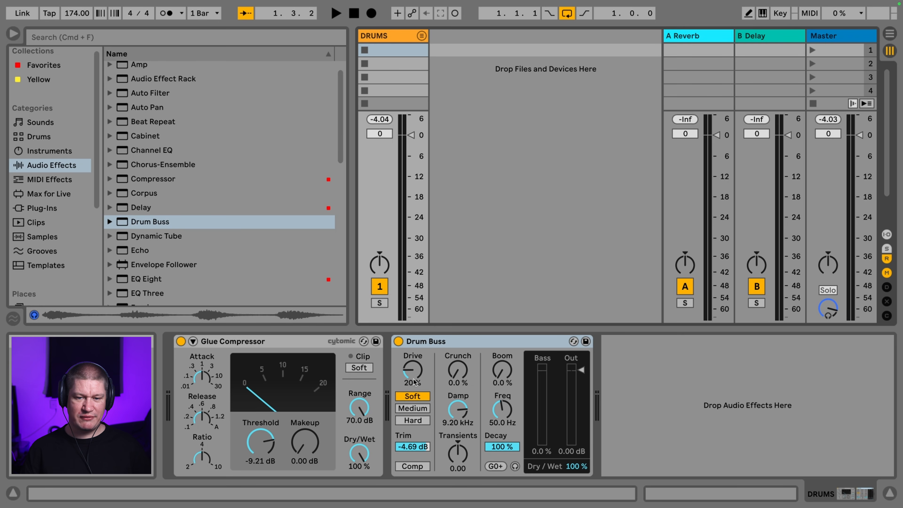
left_click_drag(418, 381, 418, 375)
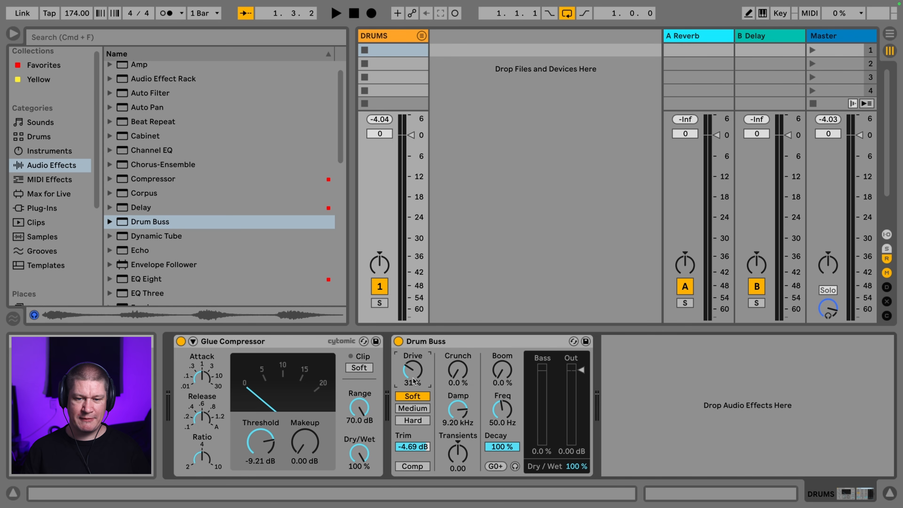
left_click_drag(458, 409, 457, 412)
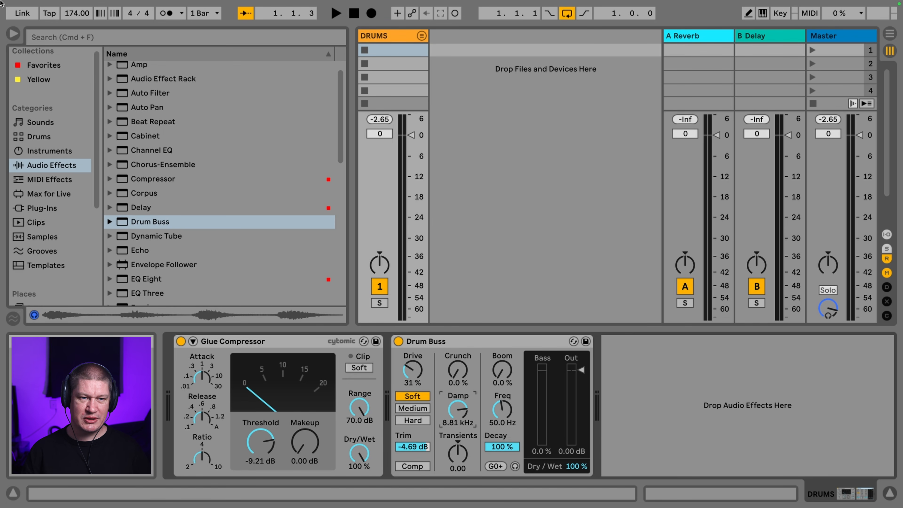
Search the plug-ins for totape and add Airwindows ToTape8 after the Drum Buss on the DRUMS group
left_click(87, 33)
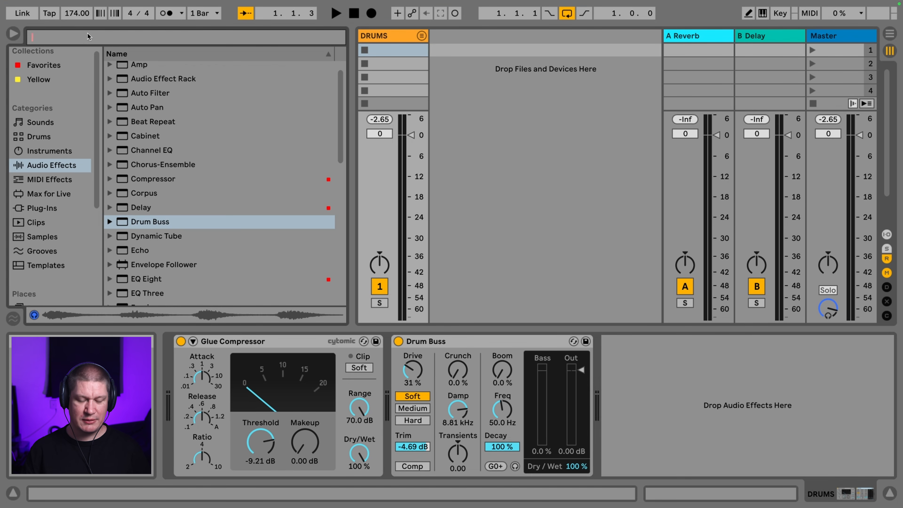
type("totape")
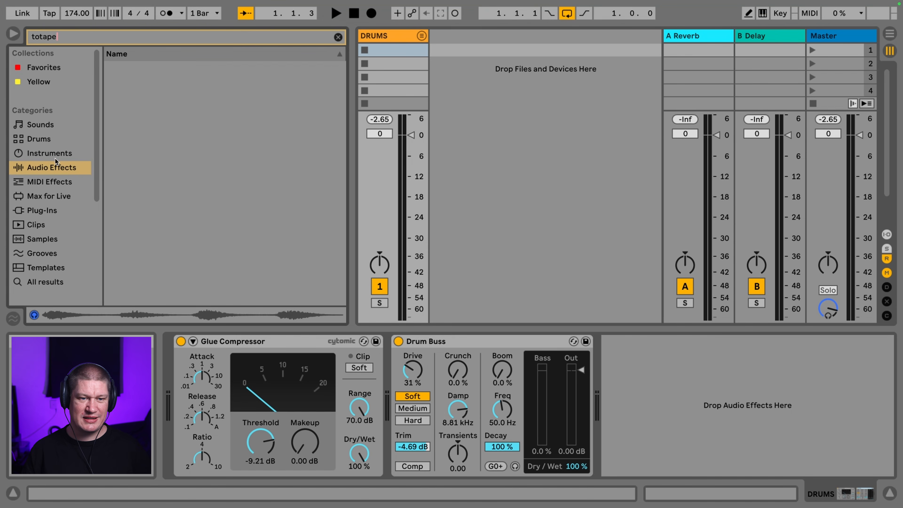
scroll(42, 206, "down", 1)
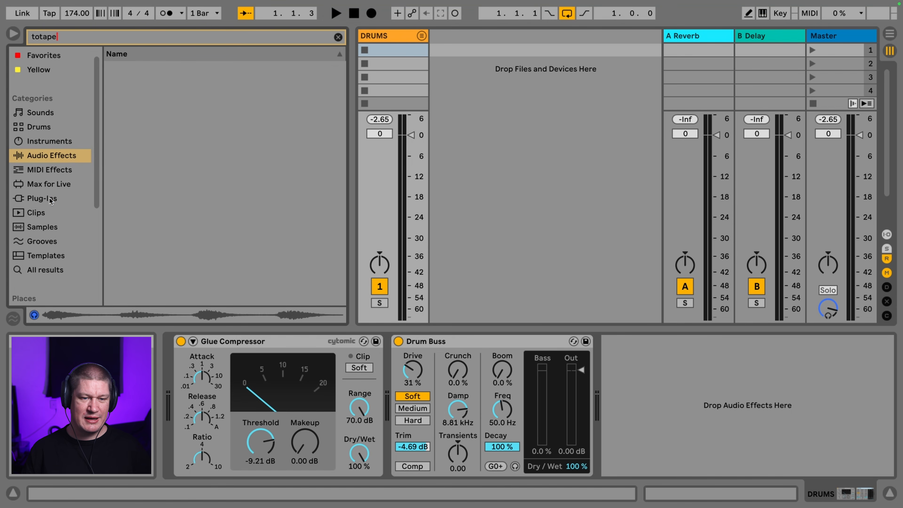
left_click(50, 199)
left_click(109, 67)
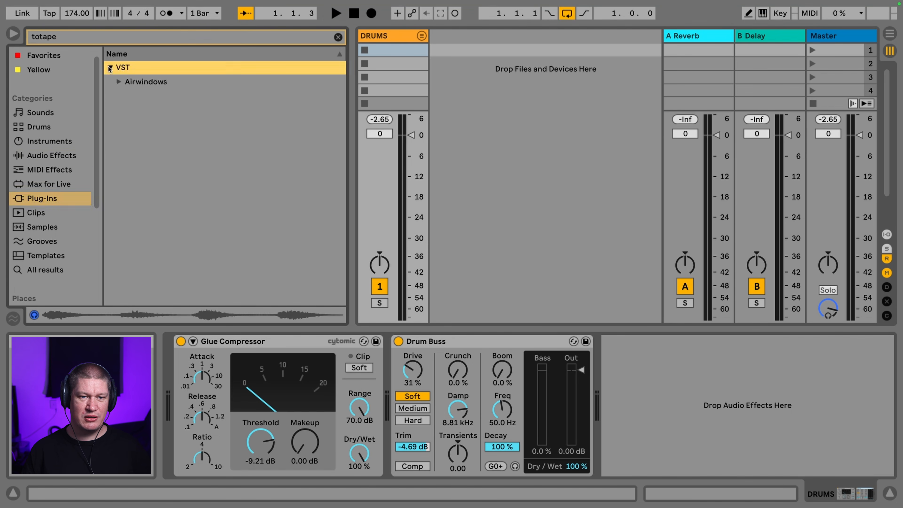
left_click(131, 81)
left_click_drag(146, 140, 719, 383)
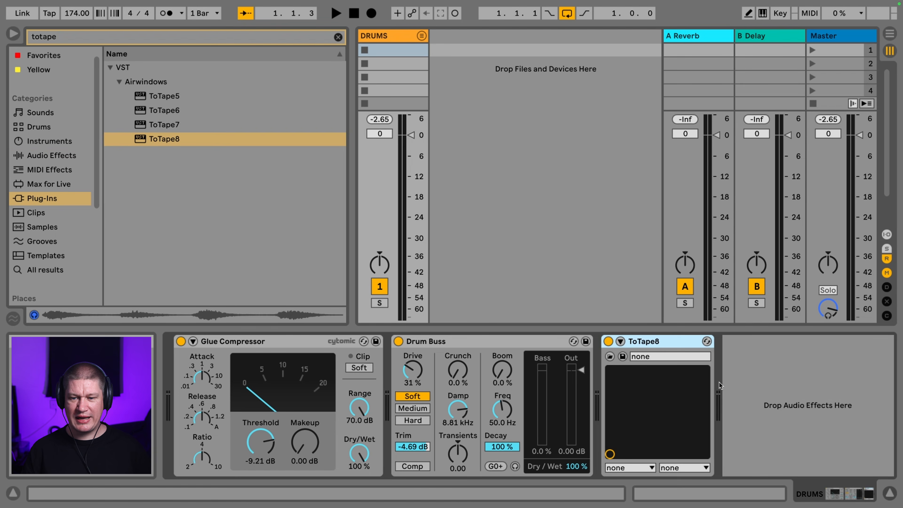
Show ToTape8's parameters and set Flutter and HeadBmp to 0, Input to 1.000000 and Output to 0.136986
left_click(620, 342)
left_click_drag(857, 495, 885, 495)
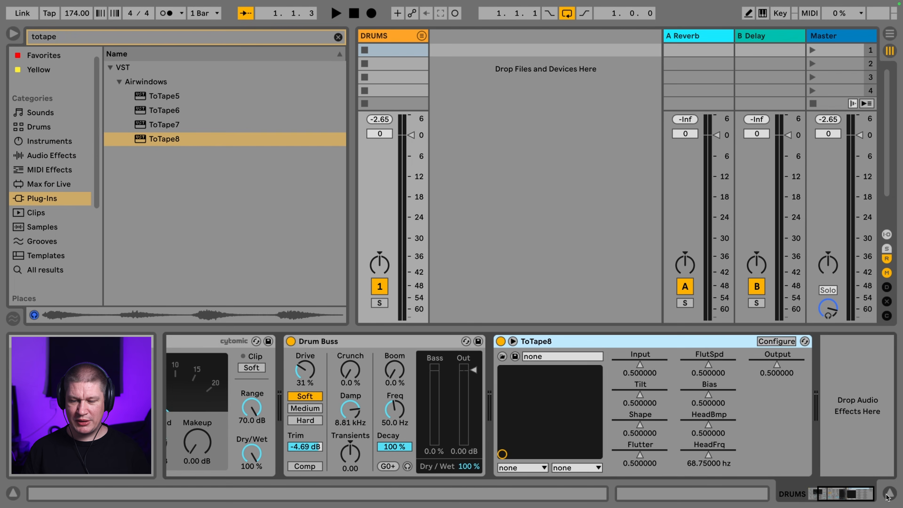
left_click(640, 455)
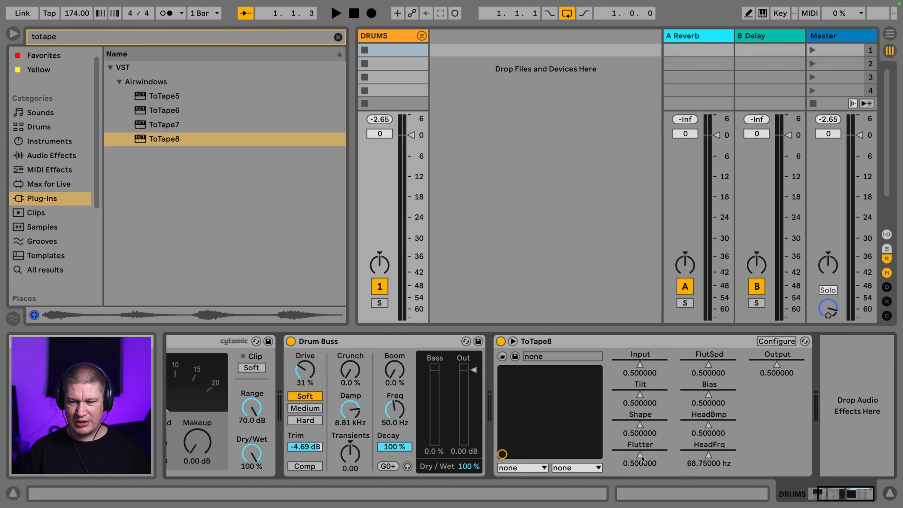
left_click_drag(639, 456, 612, 456)
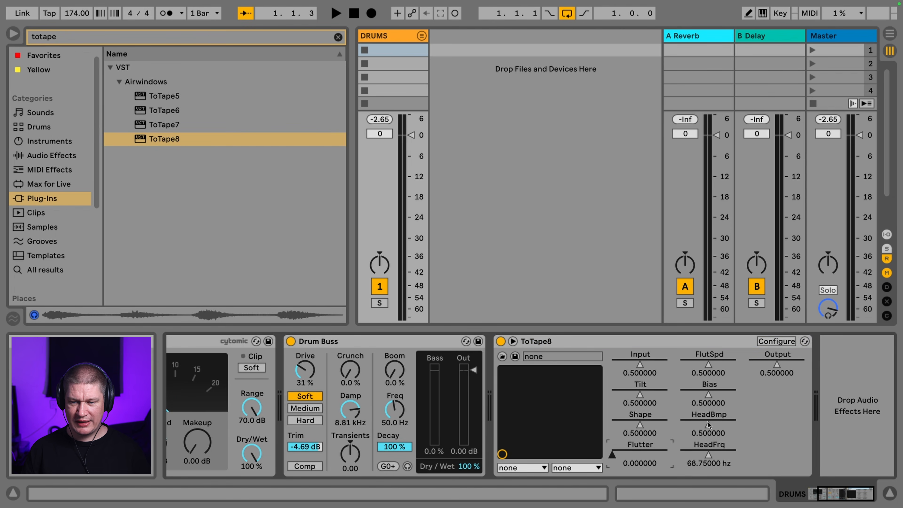
left_click_drag(708, 424, 680, 424)
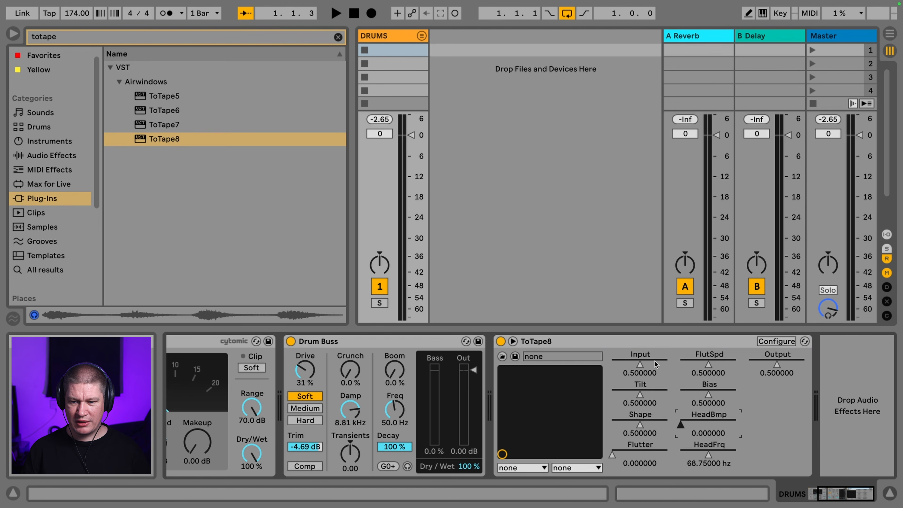
left_click_drag(660, 363, 667, 363)
left_click_drag(777, 364, 756, 364)
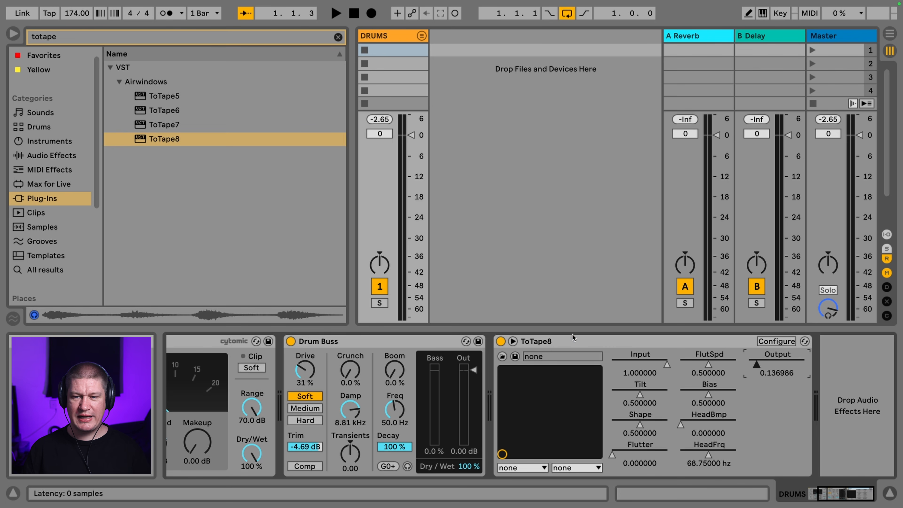
left_click(576, 342)
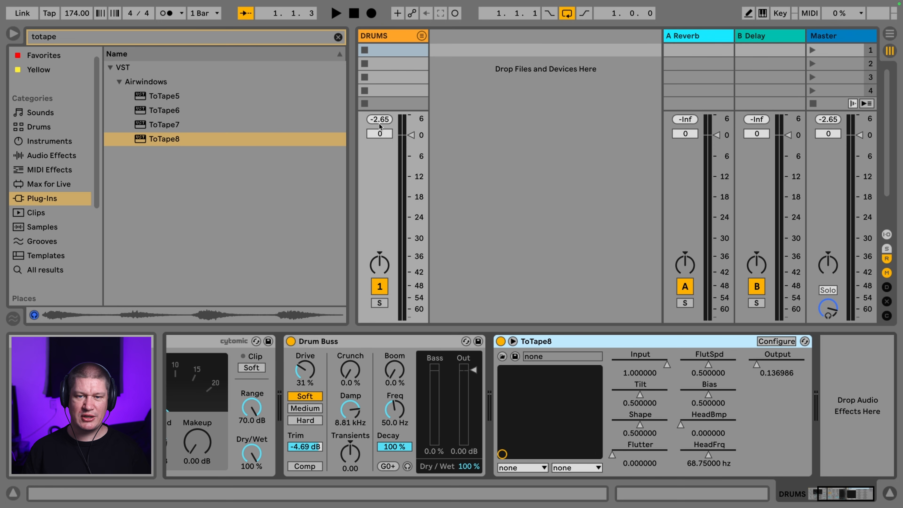
Refine ToTape8's Input to 0.671232 and Output to 0.369863 while the drum loop plays
key("space")
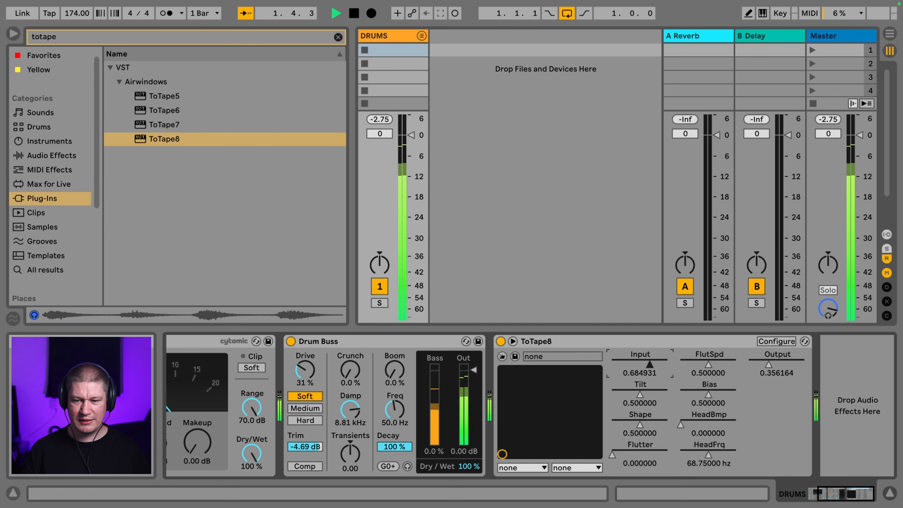
left_click_drag(650, 364, 649, 364)
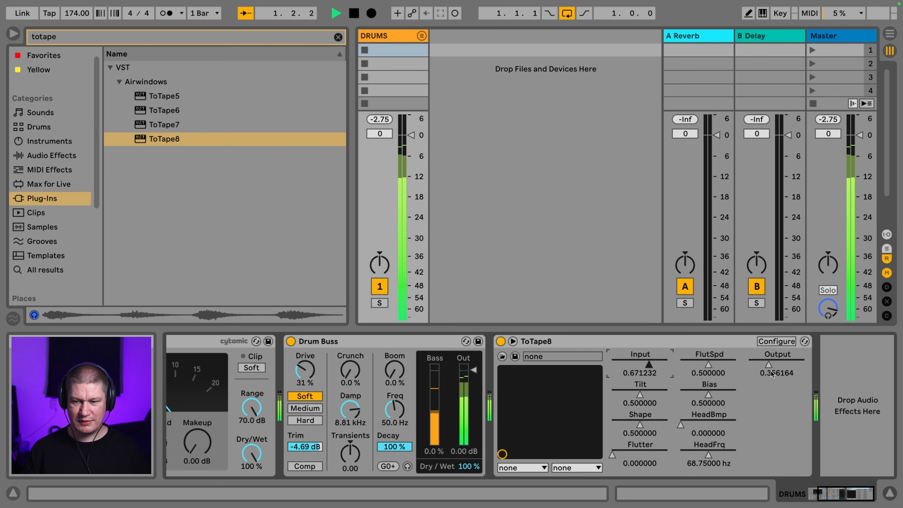
left_click_drag(769, 365, 770, 365)
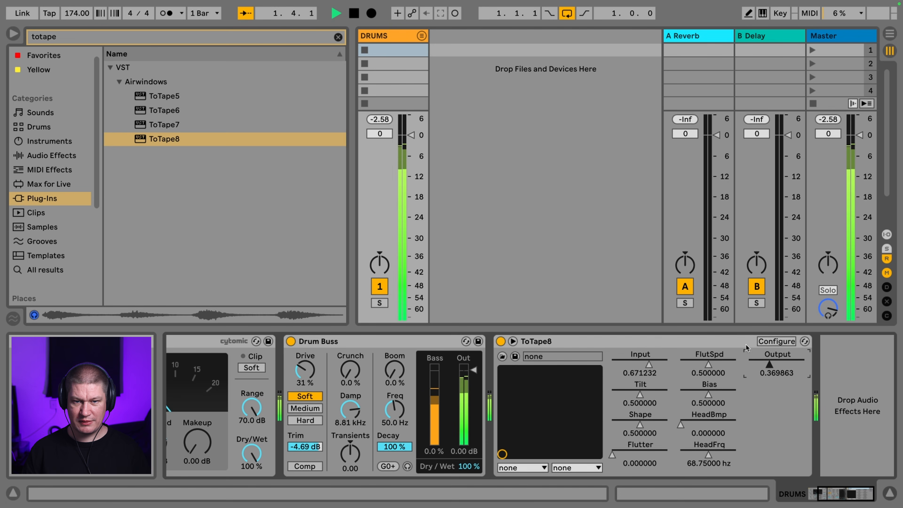
left_click(463, 188)
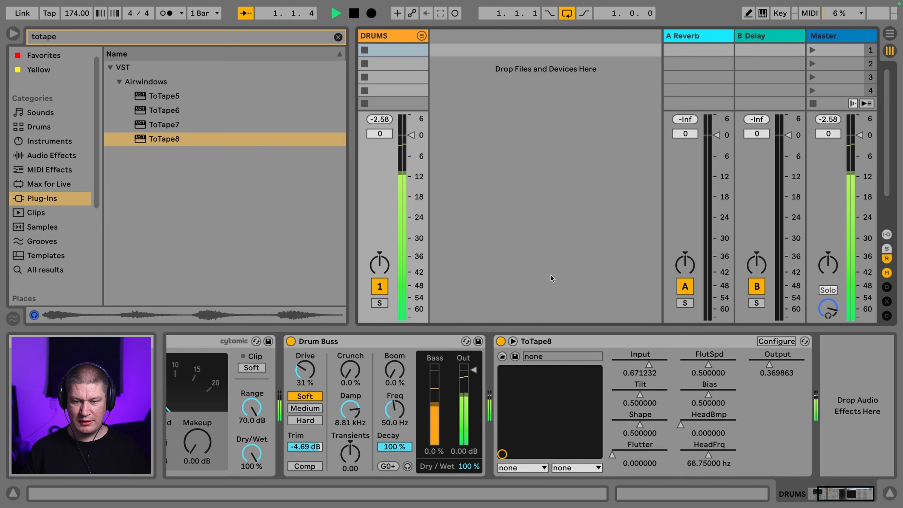
key("space")
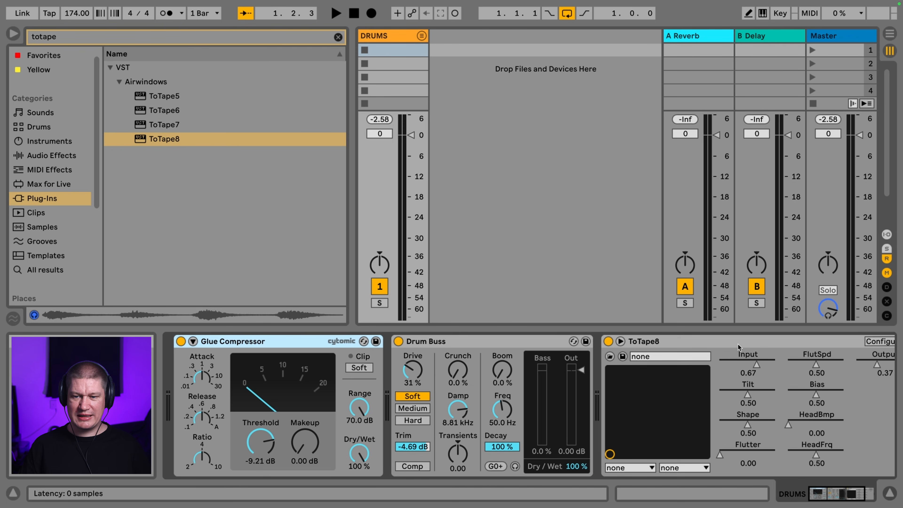
Group Glue Compressor, Drum Buss and ToTape8 into an Audio Effect Rack and compare the playing drums with the rack bypassed and enabled
left_click(744, 341, "shift")
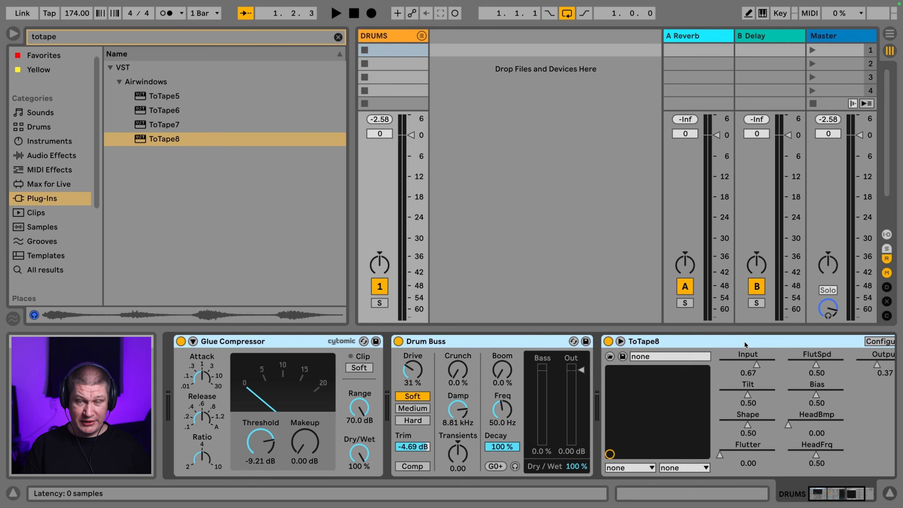
key("ctrl+g")
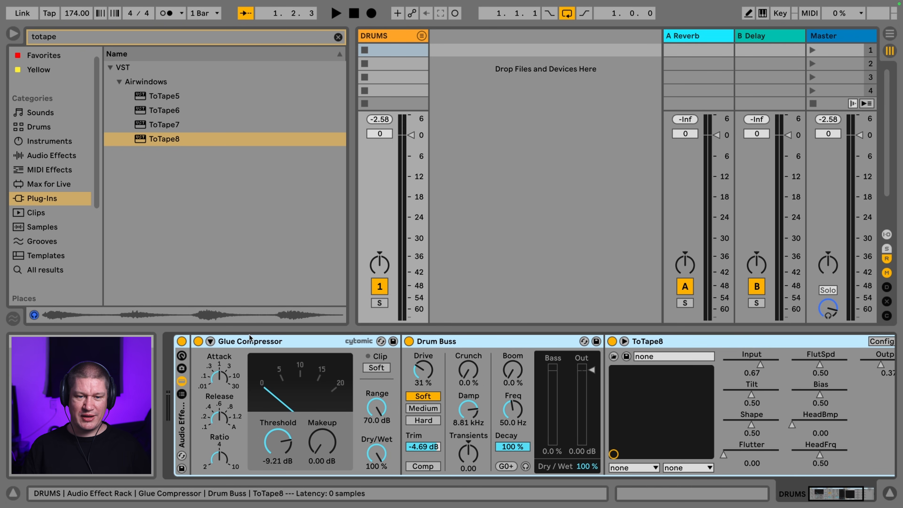
left_click(181, 342)
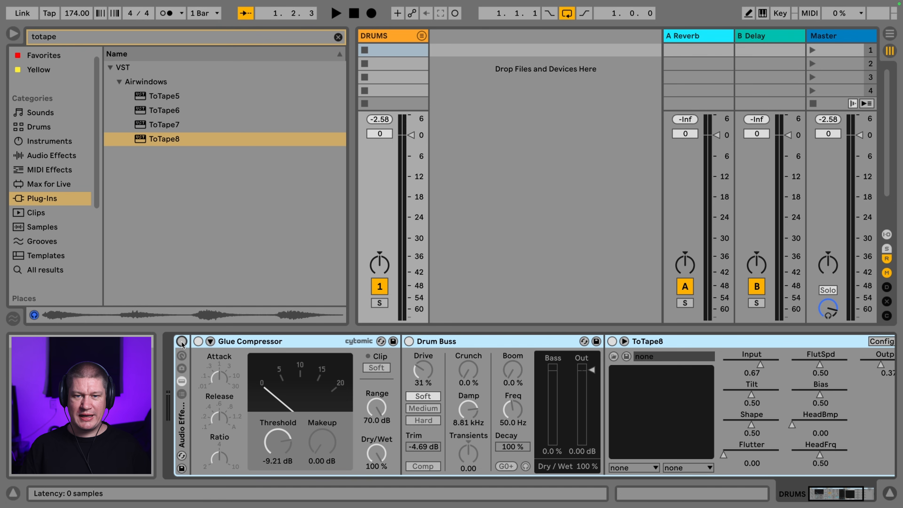
left_click(379, 119)
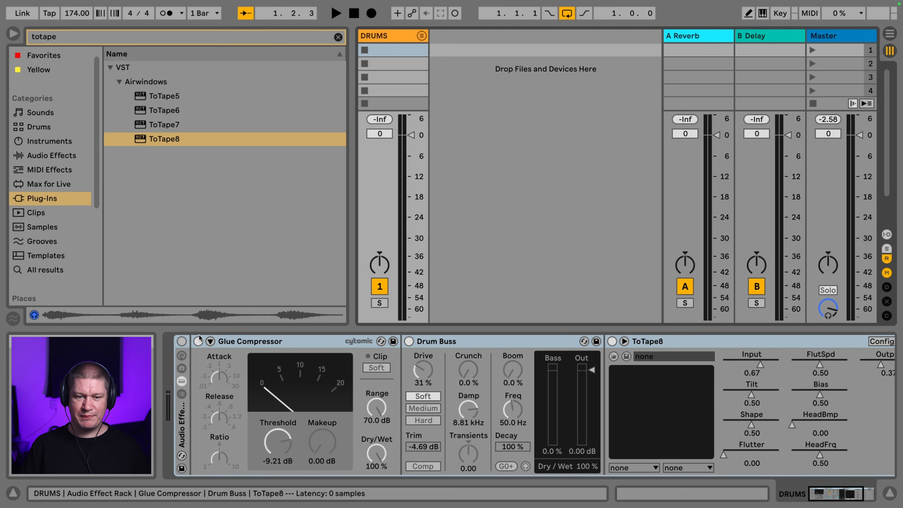
key("space")
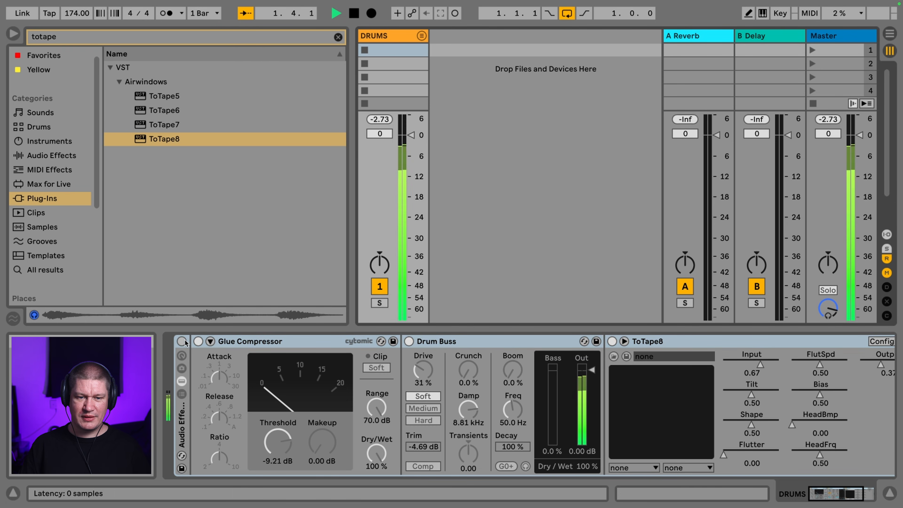
left_click(182, 342)
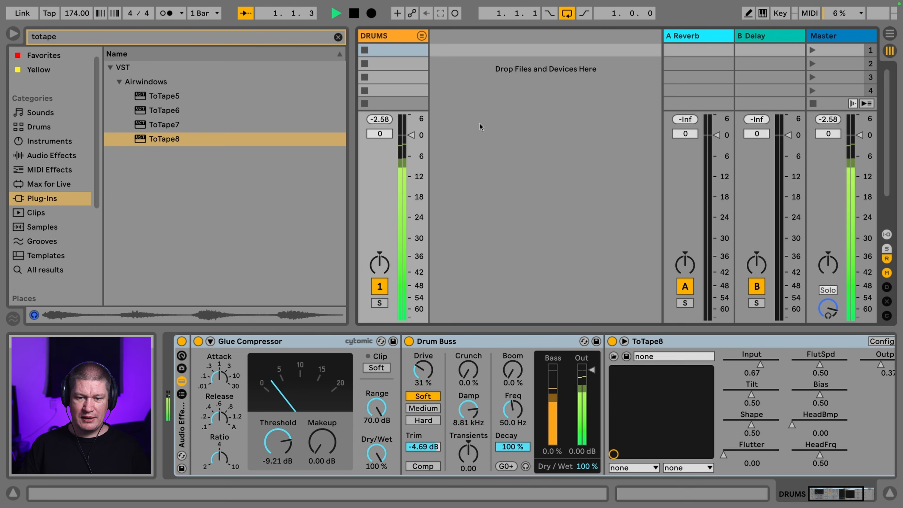
key("space")
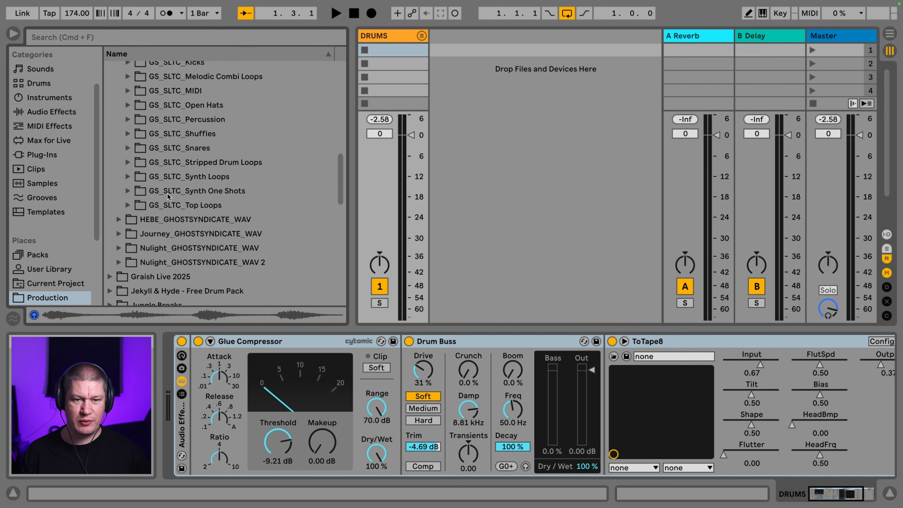
Open the GS_SLTC_Synth One Shots folder and audition the A_Synth_Lead samples
left_click(127, 191)
scroll(214, 171, "down", 2)
left_click(213, 153)
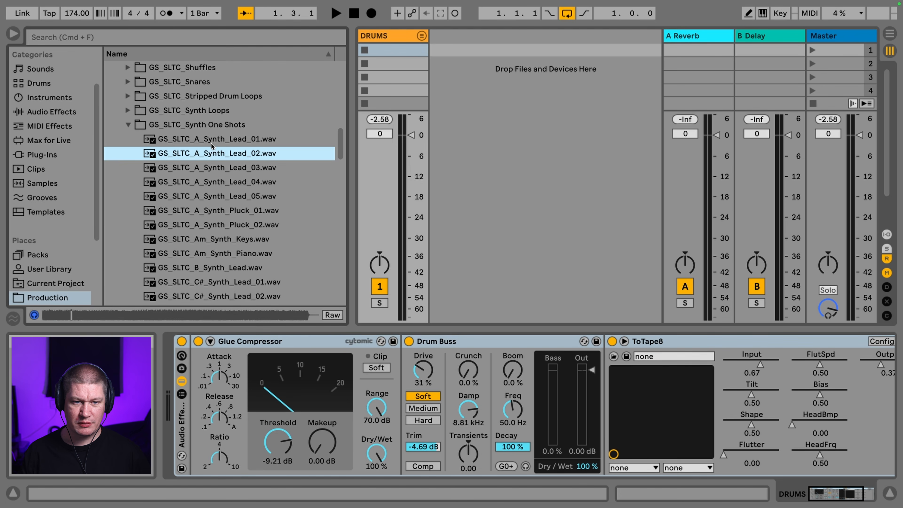
left_click(211, 140)
scroll(205, 145, "down", 1)
left_click(205, 161)
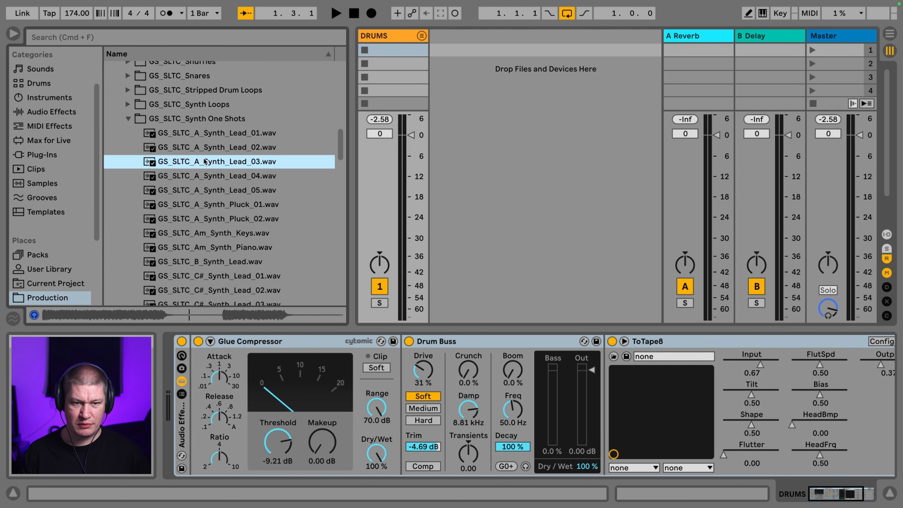
left_click(204, 176)
scroll(203, 177, "down", 1)
left_click(203, 177)
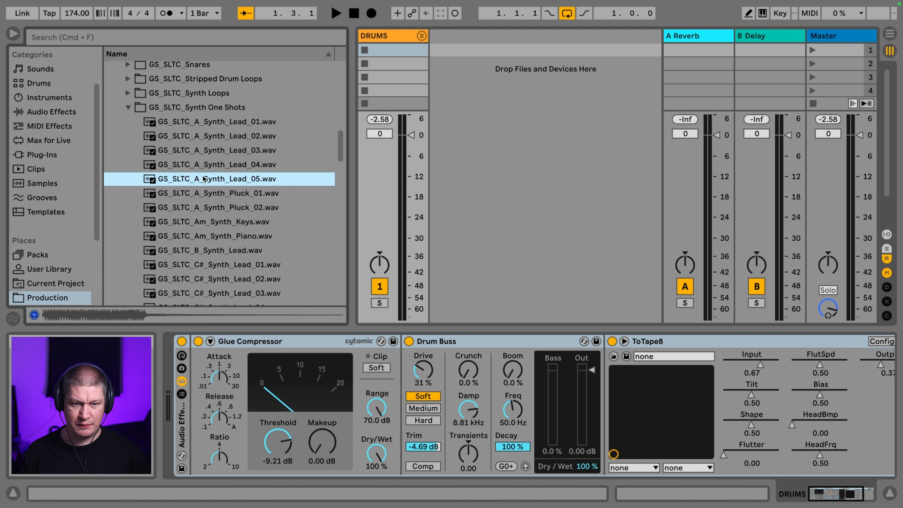
Audition the A_Synth_Pluck, Am_Synth_Keys and Am_Synth_Piano one shots, checking the piano against the drum loop
scroll(203, 177, "down", 1)
left_click(203, 177)
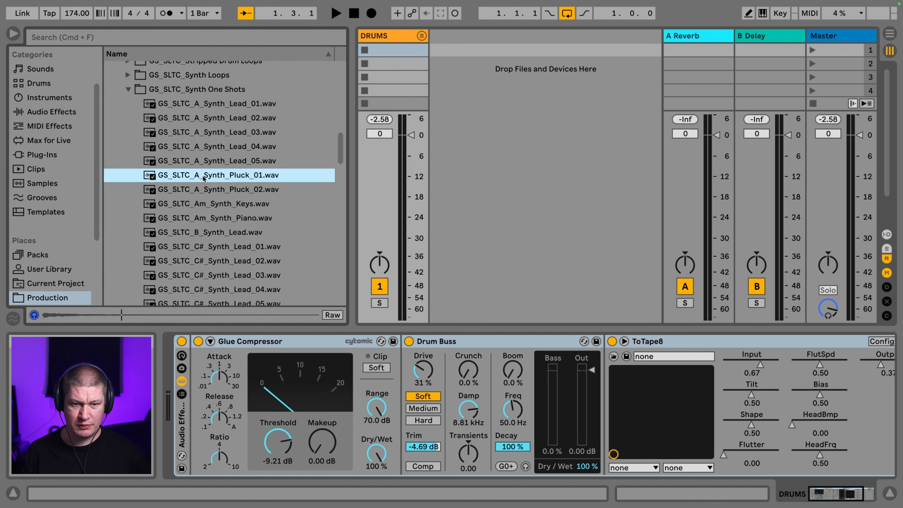
left_click(200, 189)
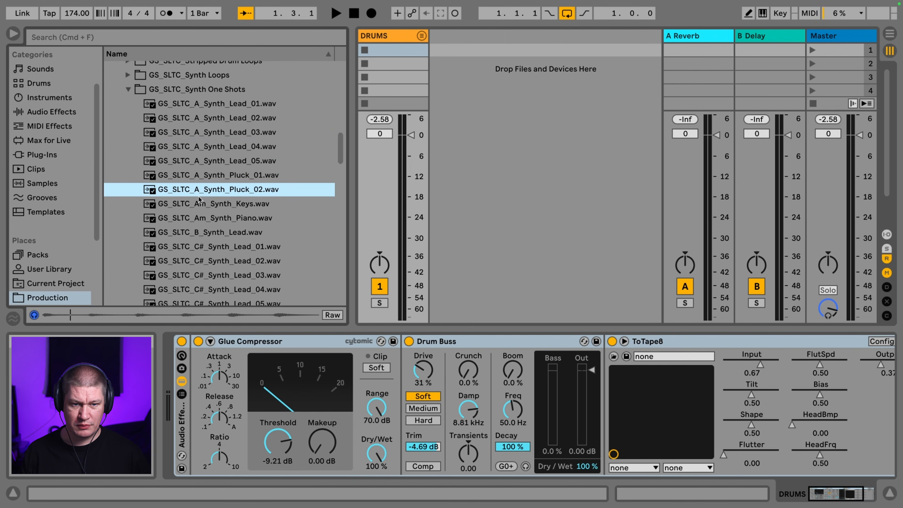
left_click(201, 203)
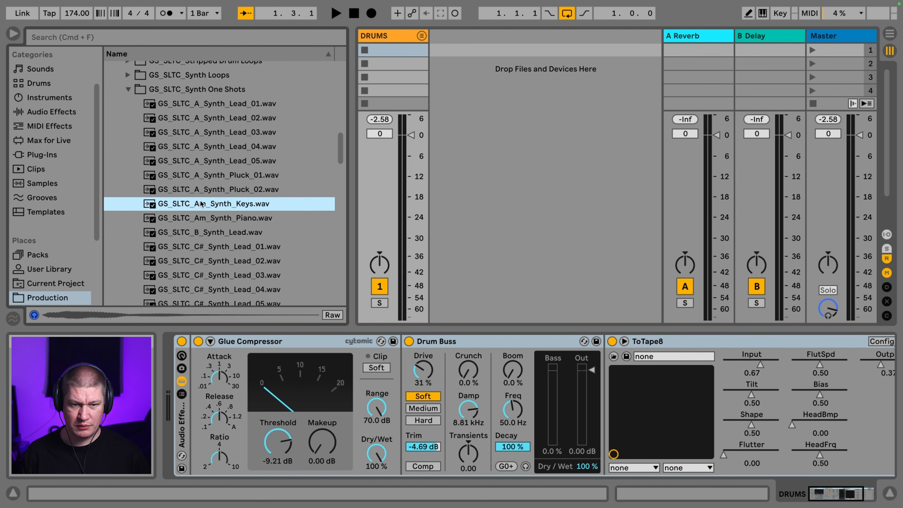
scroll(201, 203, "down", 1)
left_click(211, 212)
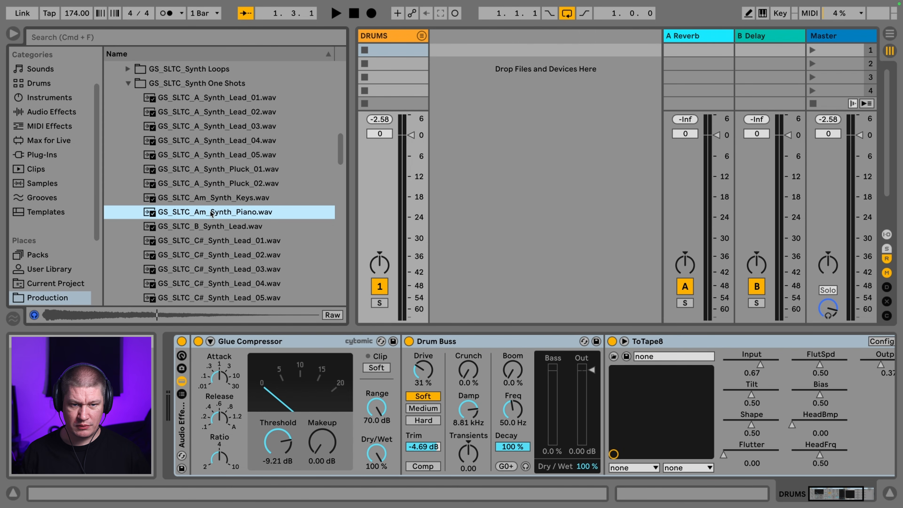
key("space")
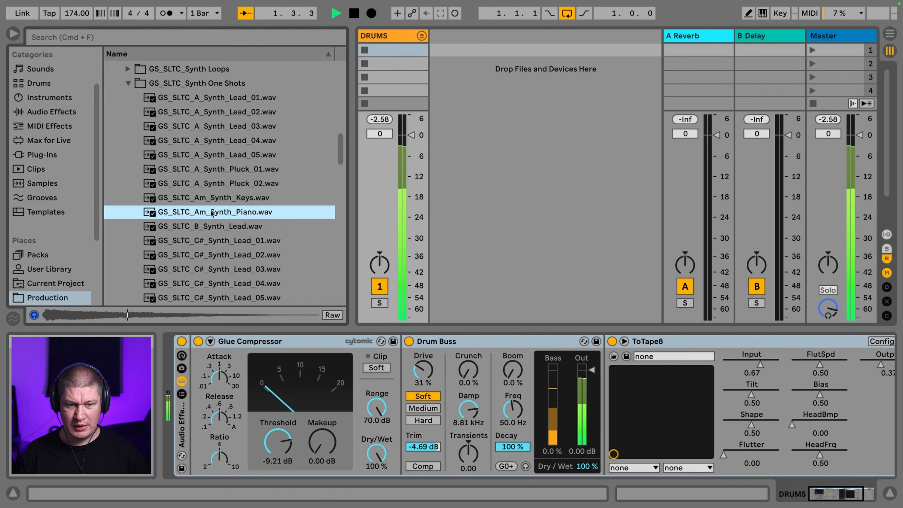
key("space")
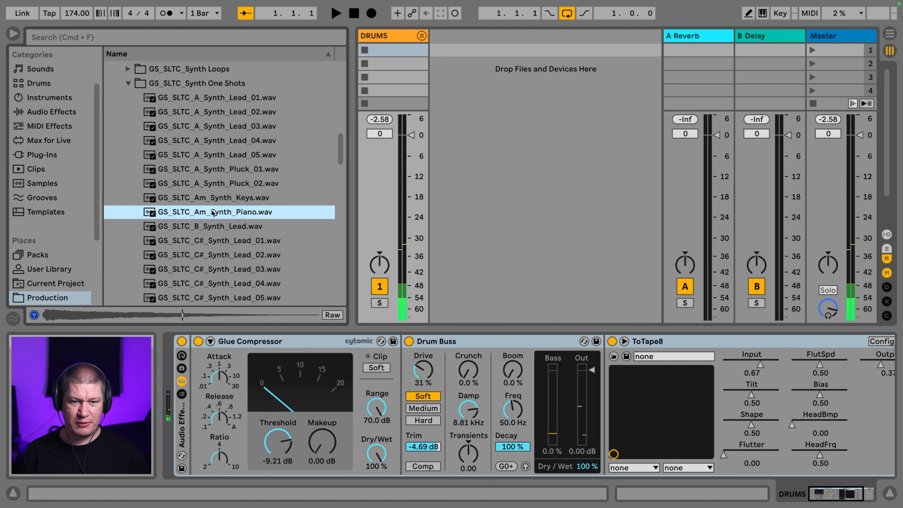
Add Simpler on a new track beside DRUMS and load GS_SLTC_Am_Synth_Piano.wav into it
left_click(61, 101)
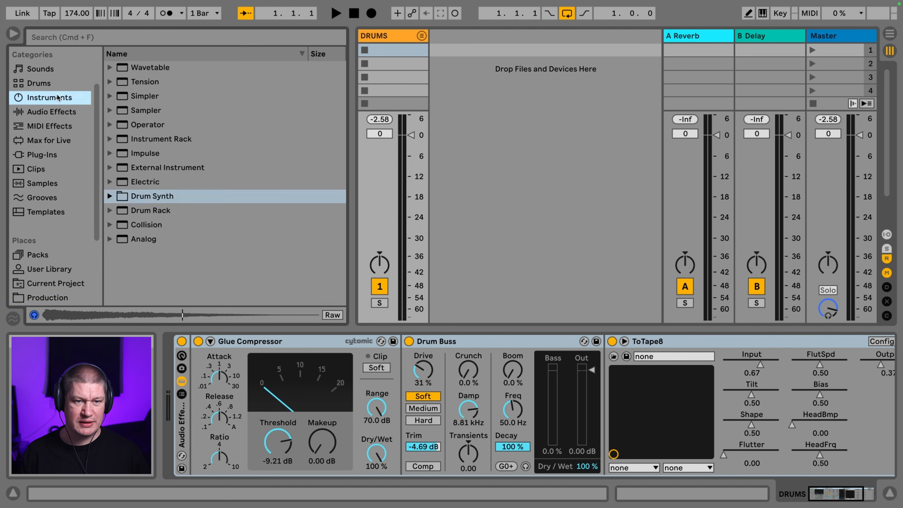
left_click_drag(140, 99, 469, 69)
scroll(31, 227, "down", 1)
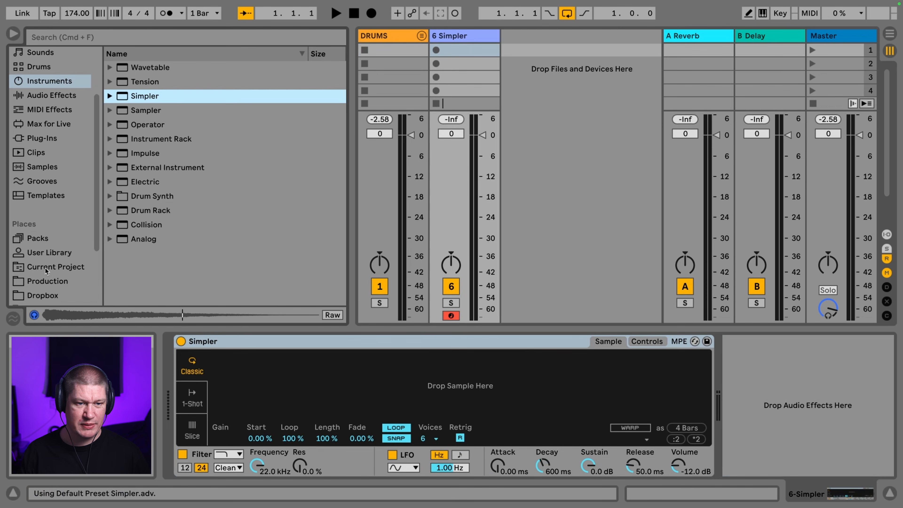
left_click(58, 281)
left_click_drag(205, 216, 349, 385)
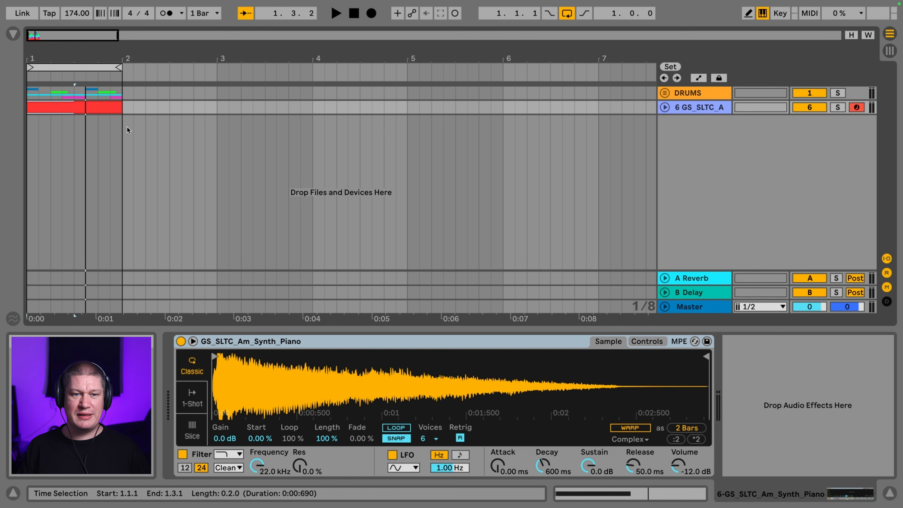
Delete the one-bar clip from the synth piano track in the arrangement
left_click_drag(123, 120, 8, 72)
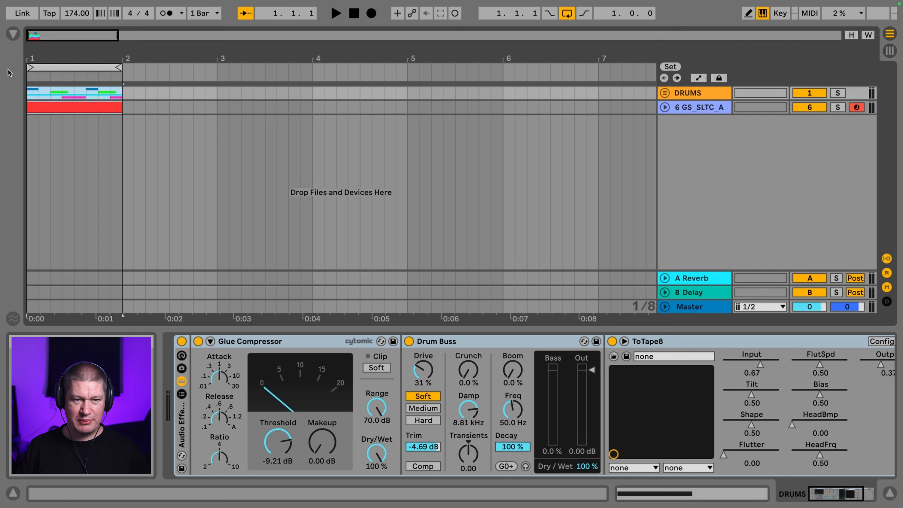
left_click(53, 105)
key("Delete")
Duplicate the one-bar DRUMS pattern three times to fill four bars and extend the loop to 4 bars
left_click(123, 95)
left_click_drag(122, 94, 8, 96)
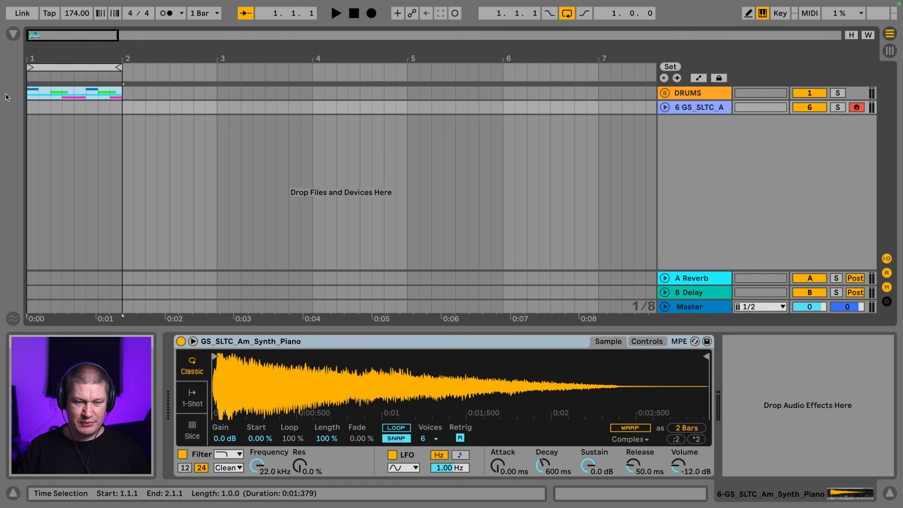
left_click(29, 86)
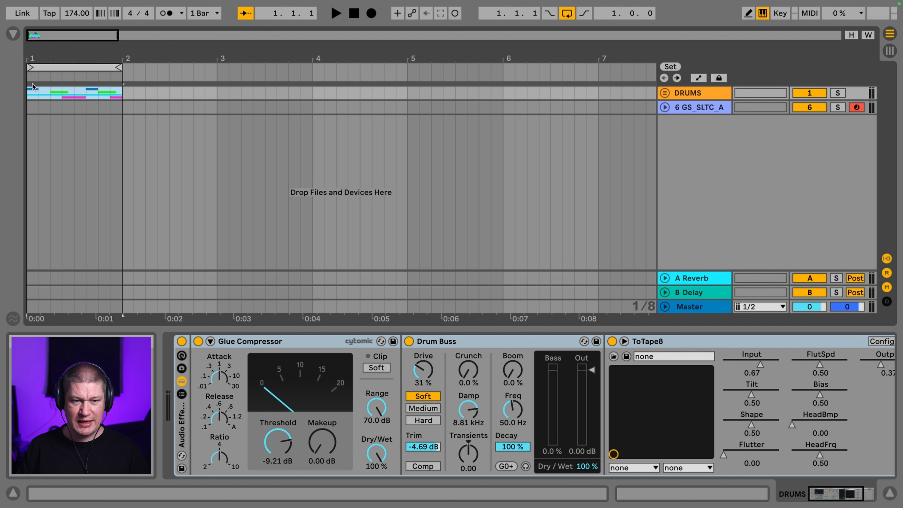
key("ctrl+d")
key("ctrl+d")
key("ctrl+d")
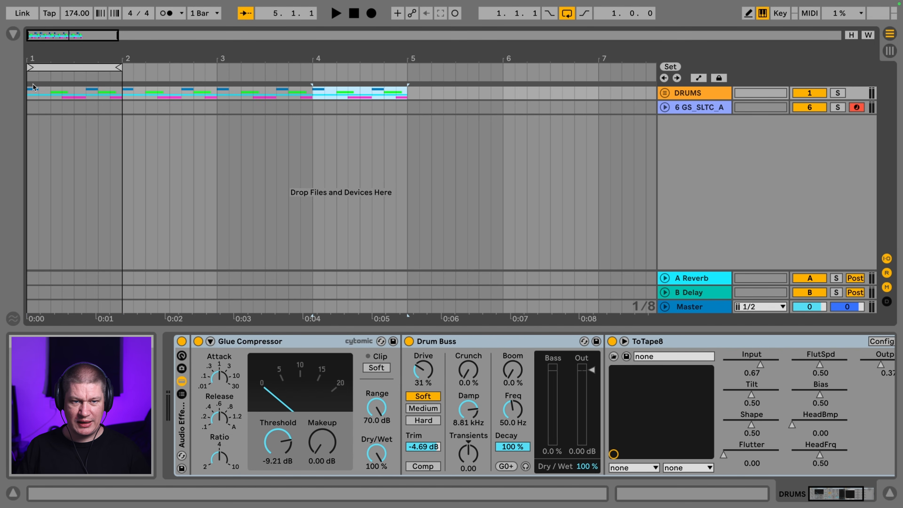
mouse_move(118, 67)
left_mouse_down()
mouse_move(427, 117)
mouse_move(14, 117)
left_mouse_up()
Insert a four-bar MIDI clip on the synth piano track with C3 from bar 1, F3 from bar 3 and A#2 from 3.4, and play it
key("ctrl+shift+m")
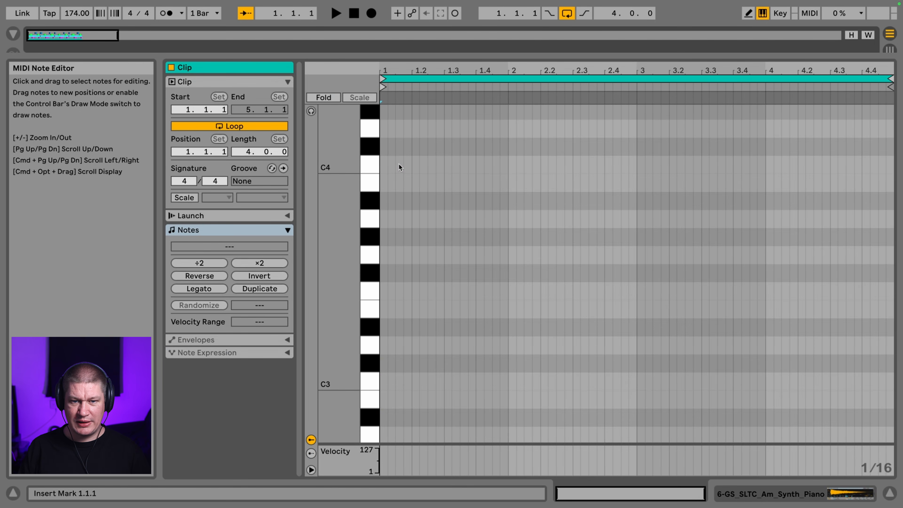
double_click(384, 162)
left_click_drag(388, 163, 476, 163)
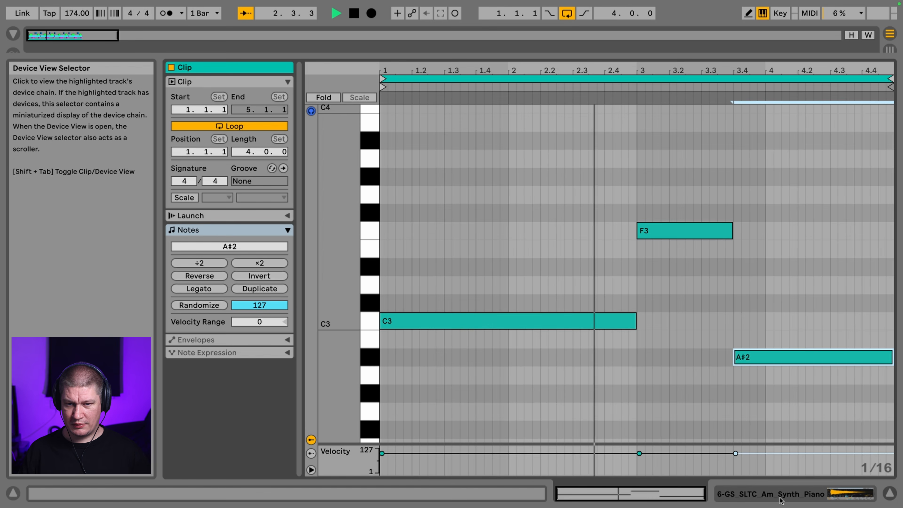
left_click(772, 493)
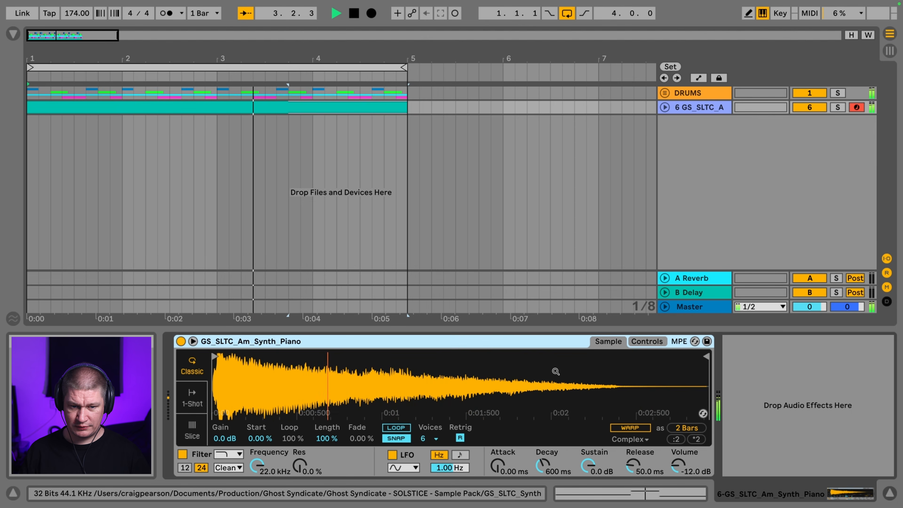
key("space")
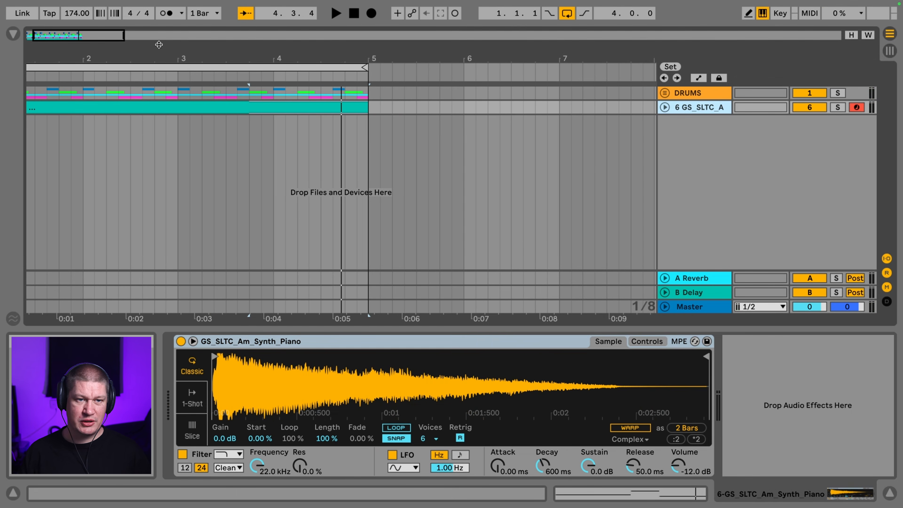
Add EQ Eight after Simpler on the synth piano track and play the loop
left_click(18, 33)
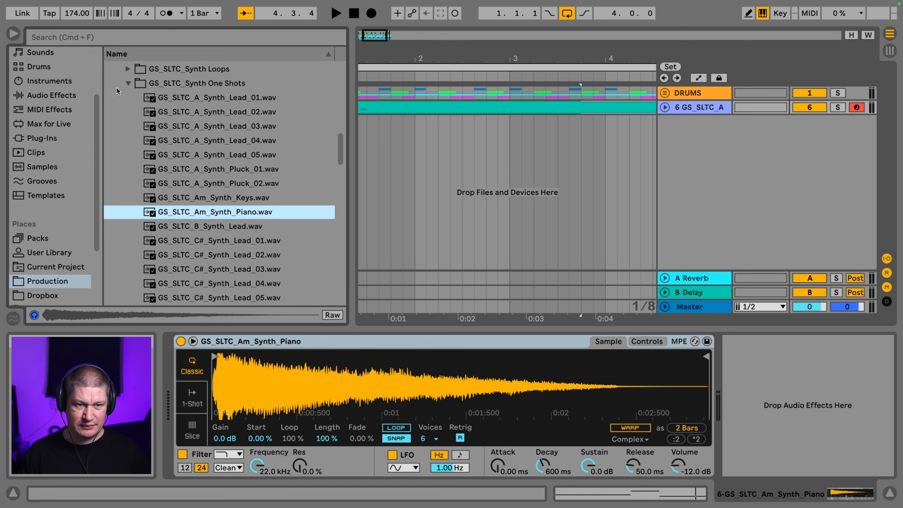
left_click(73, 97)
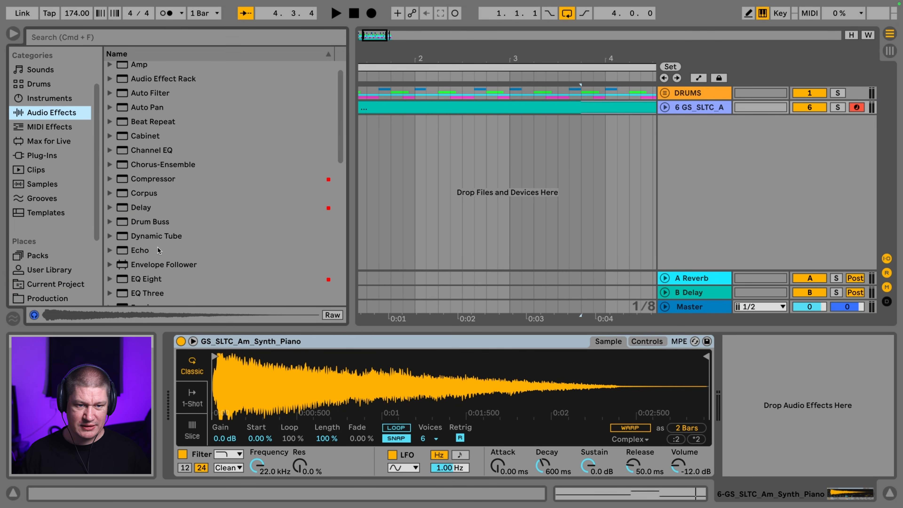
left_click_drag(155, 278, 719, 409)
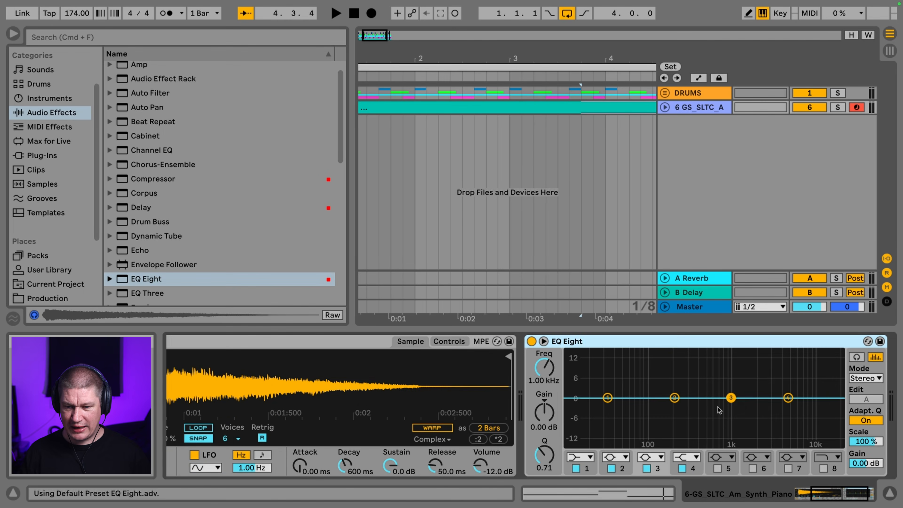
key("space")
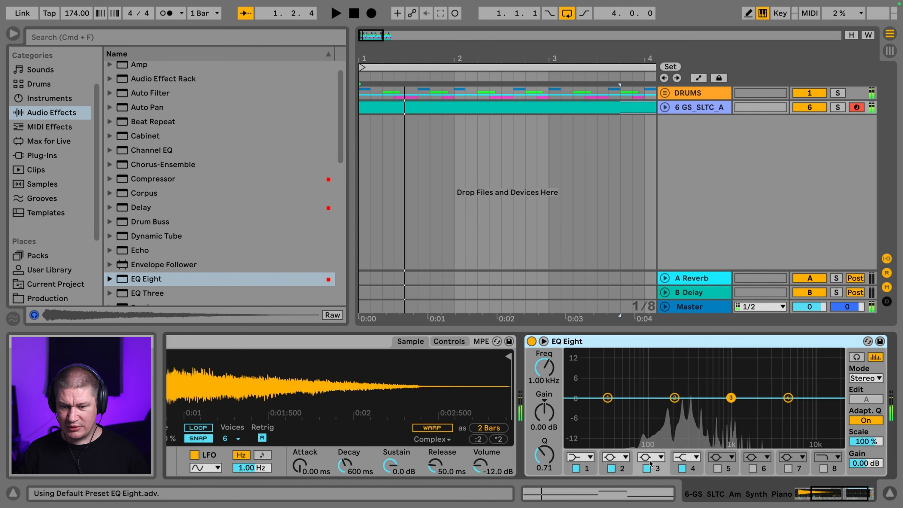
left_click(640, 459)
Examine the Reverb and Delay devices on return tracks A and B
left_click(685, 279)
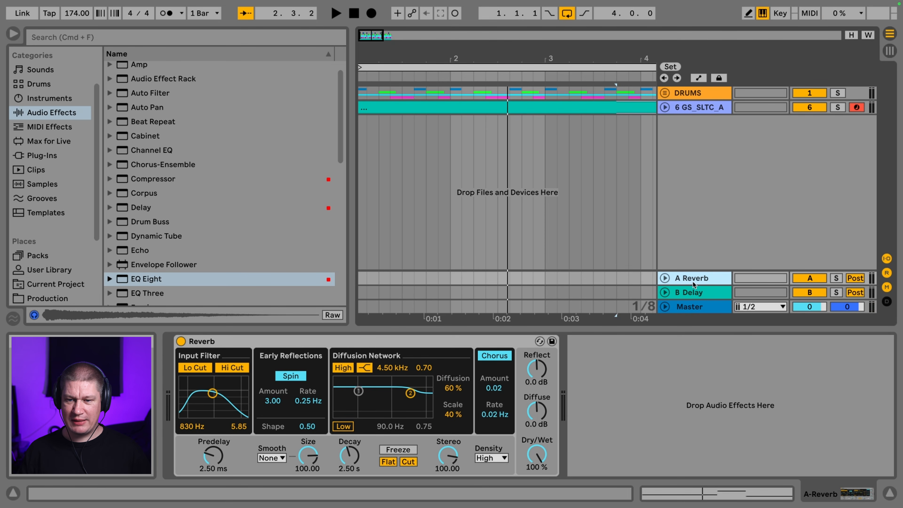
left_click(698, 292)
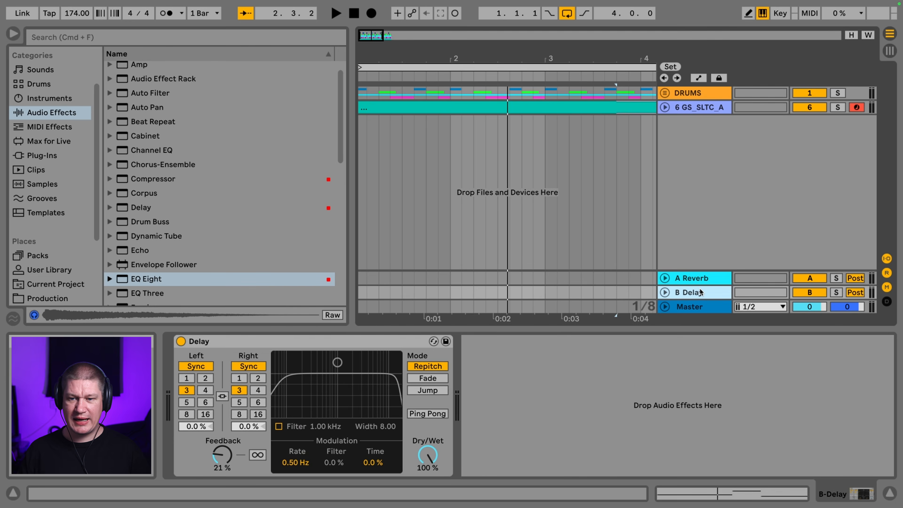
key("Tab")
left_click(710, 36)
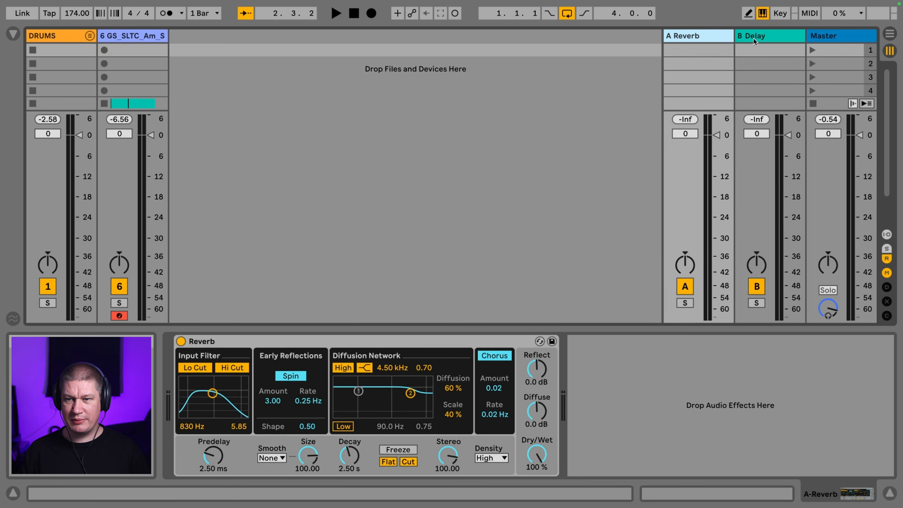
left_click(752, 38)
left_click(714, 38)
left_click(748, 38)
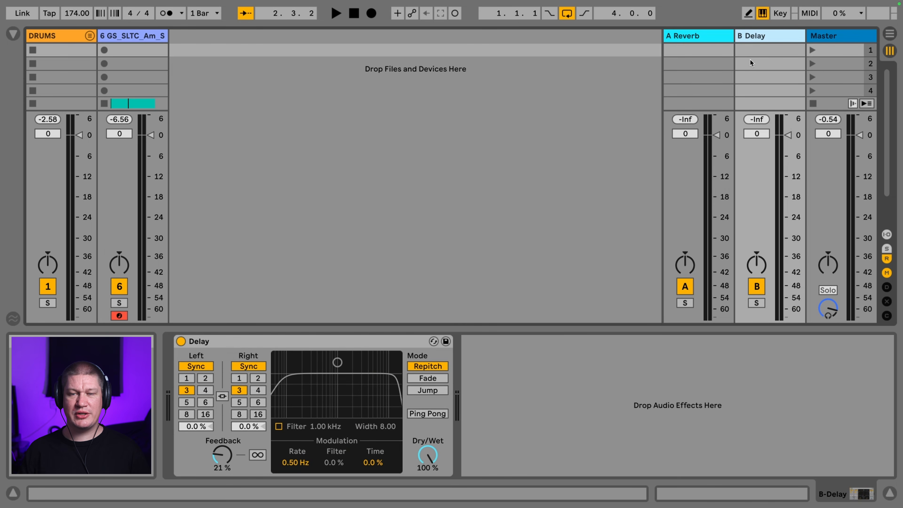
left_click(700, 35)
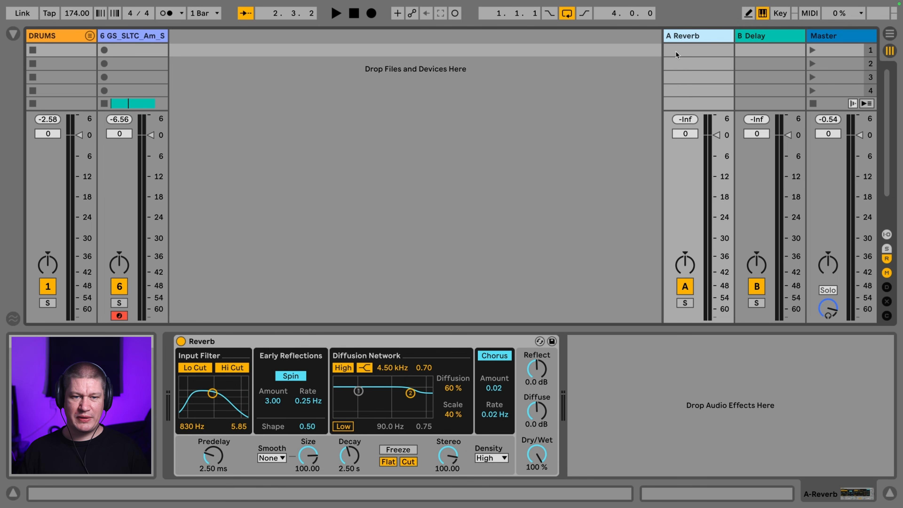
Turn the synth piano track's A Reverb send all the way up and listen to the track soloed
left_click(889, 495)
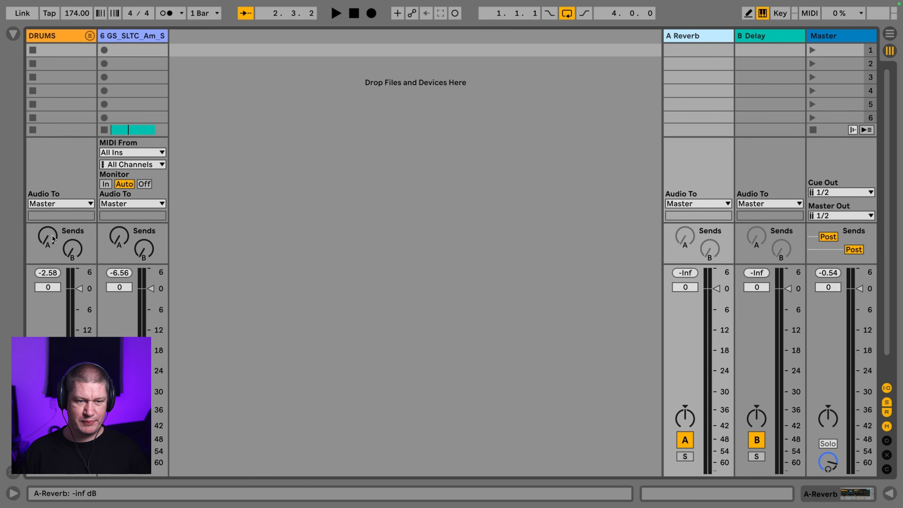
left_click(123, 237)
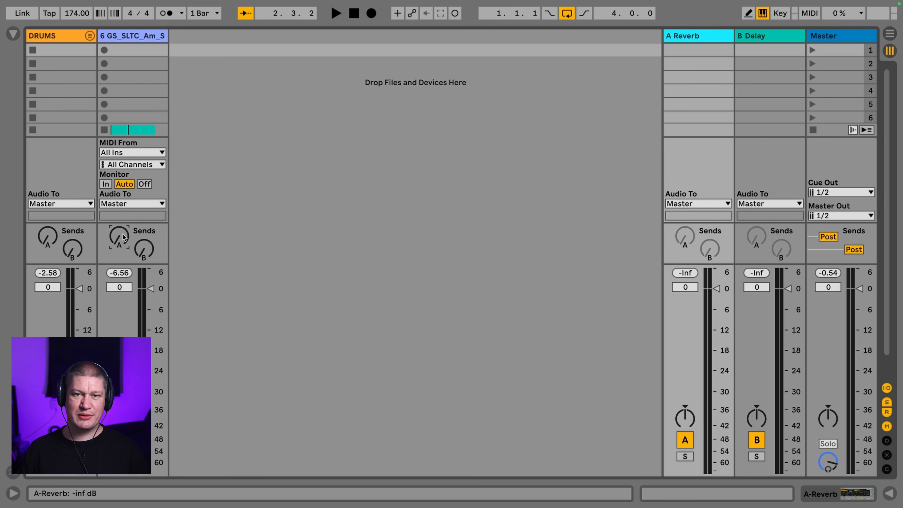
left_click_drag(122, 237, 122, 224)
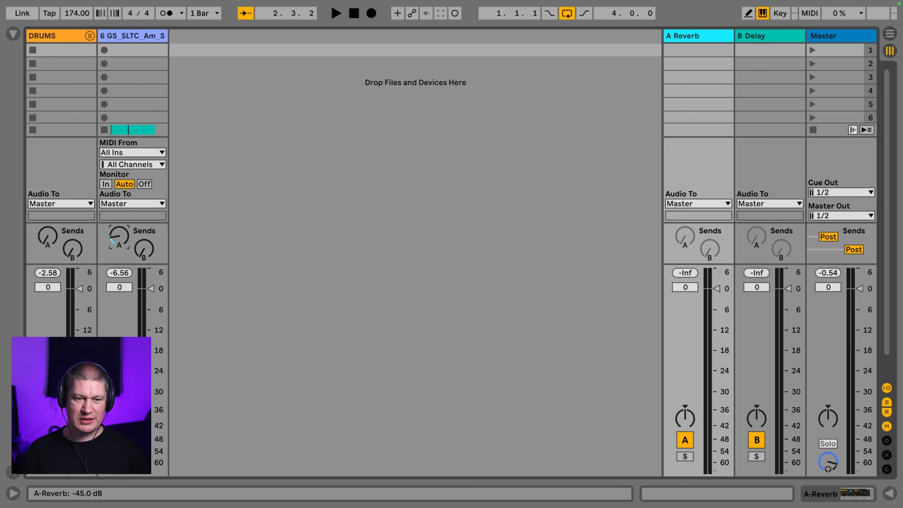
left_click_drag(122, 192, 122, 162)
key("space")
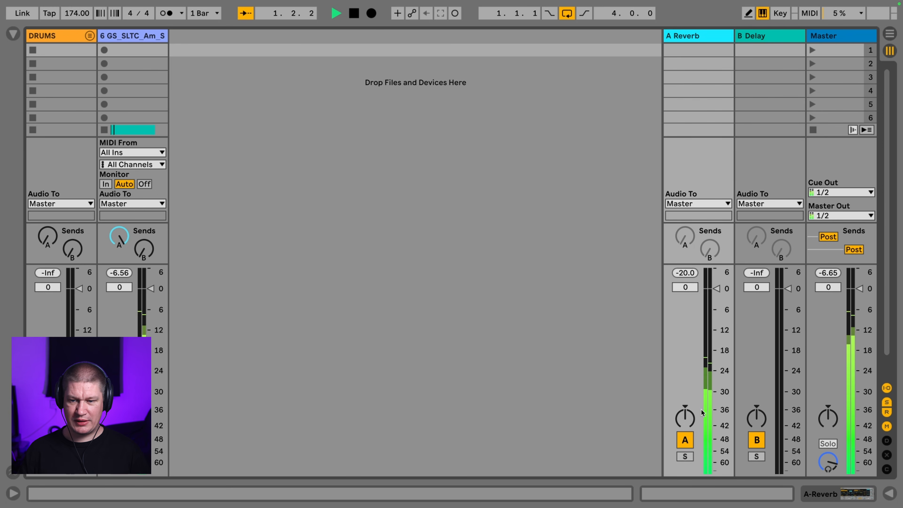
key("space")
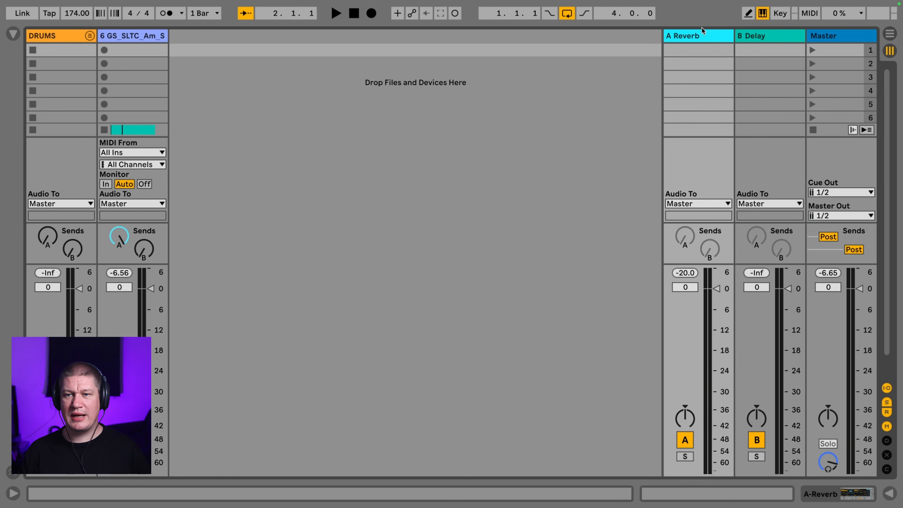
Replace the Reverb on return track A with Hybrid Reverb from the audio effects
left_click(702, 34)
key("Tab")
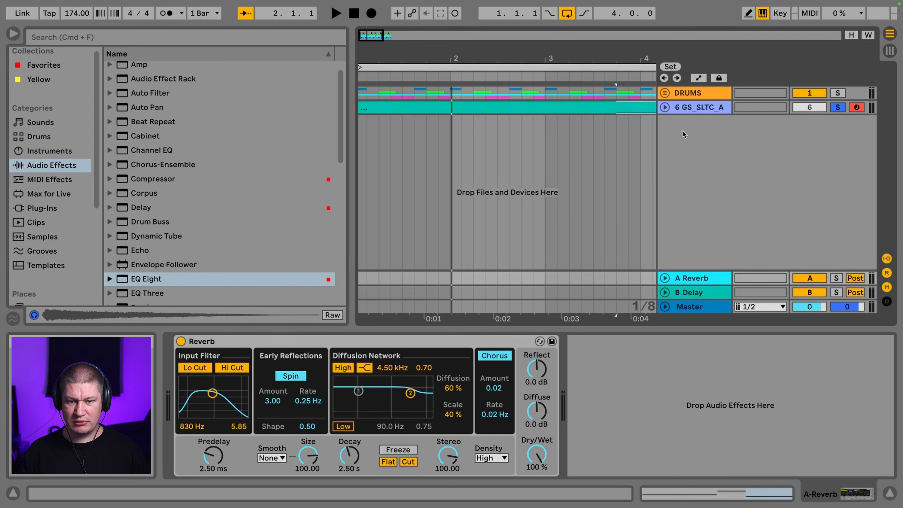
left_click(347, 344)
scroll(198, 196, "down", 5)
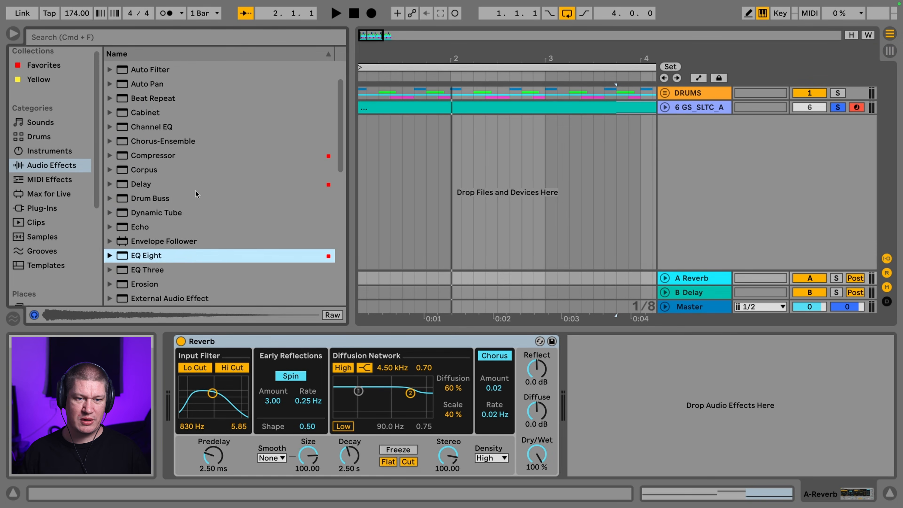
scroll(195, 205, "down", 1)
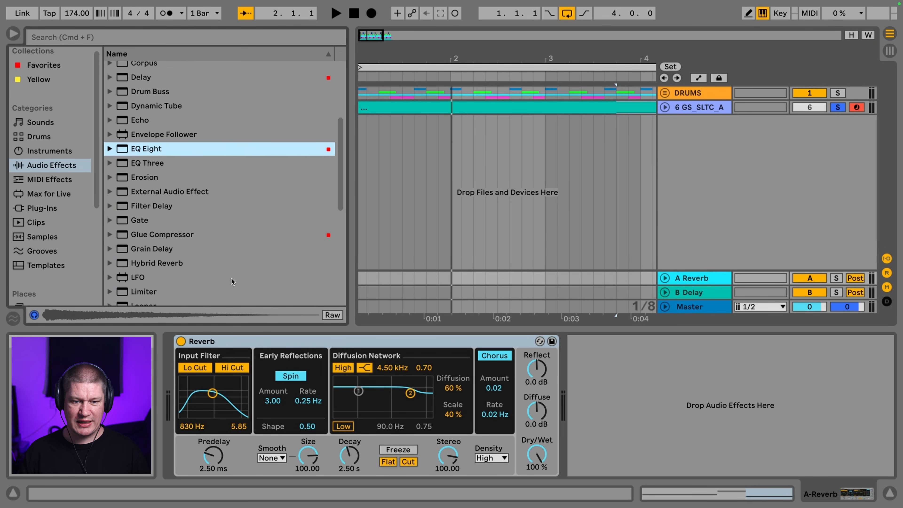
left_click(259, 350)
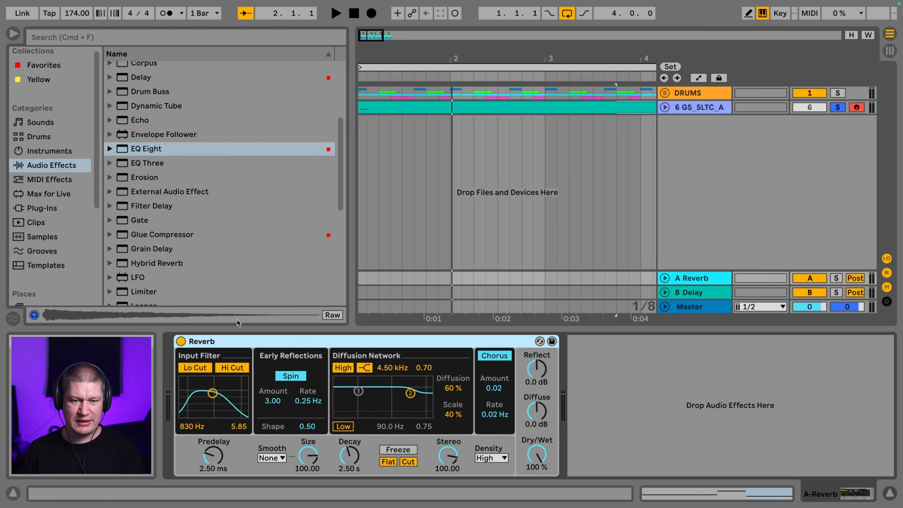
key("Delete")
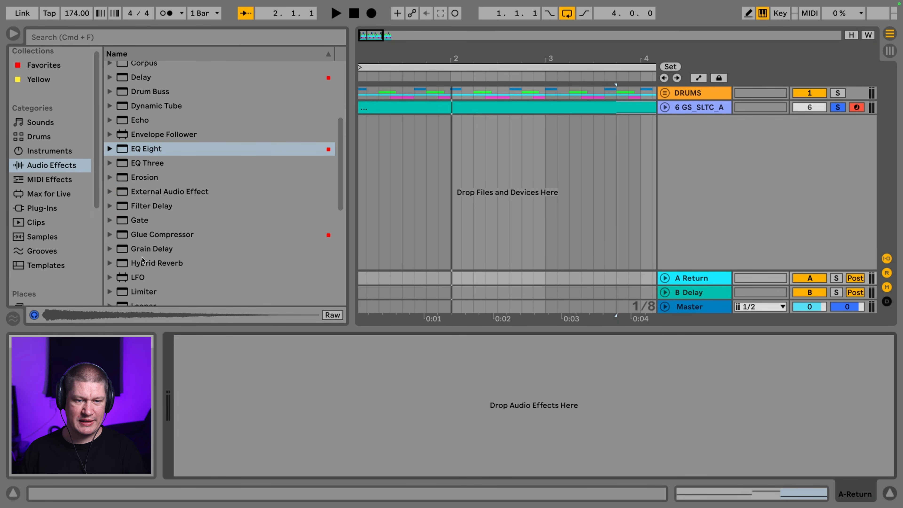
left_click_drag(142, 261, 258, 370)
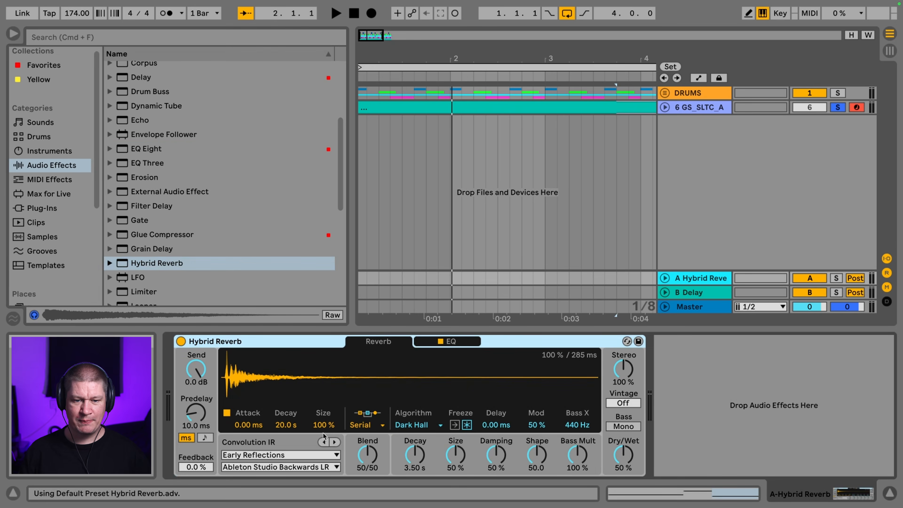
Set Hybrid Reverb's convolution impulse response to Long Synth Hall from Halls, with a decay of about 2 s and Dry/Wet at 100 %
left_click(285, 455)
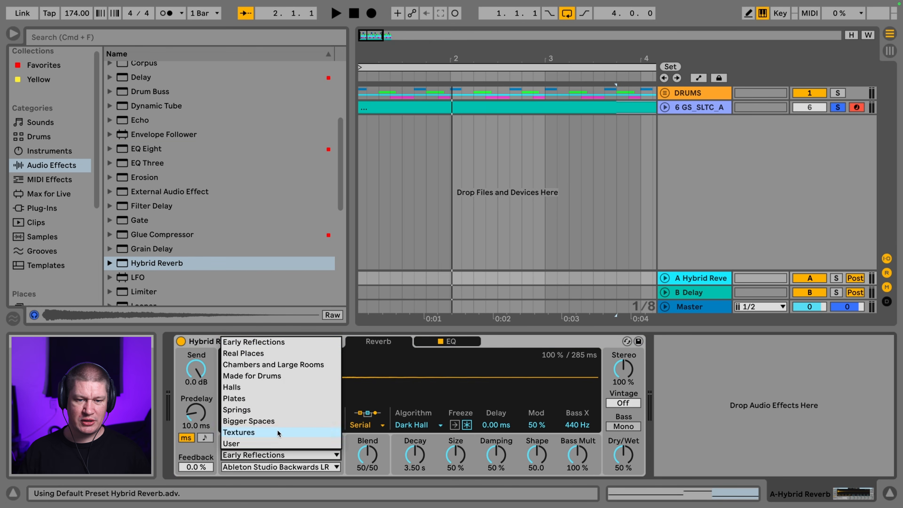
left_click(269, 387)
left_click(297, 467)
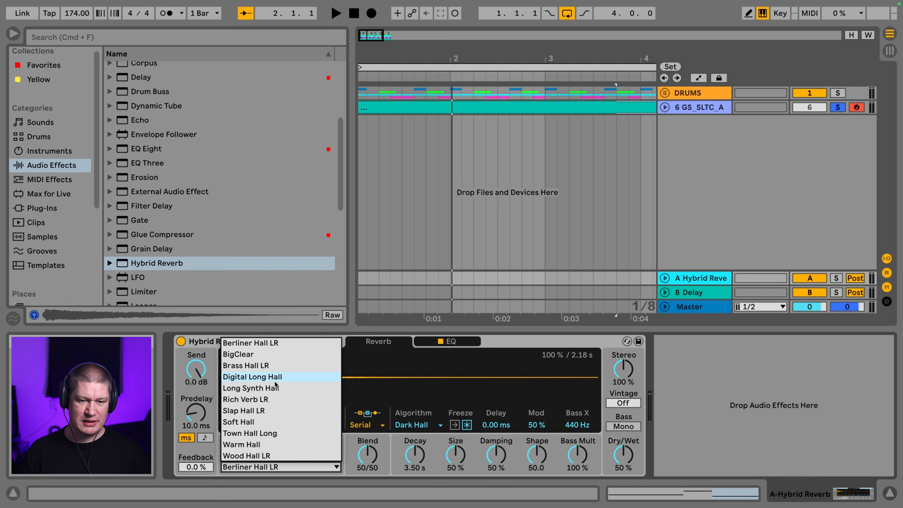
left_click(262, 388)
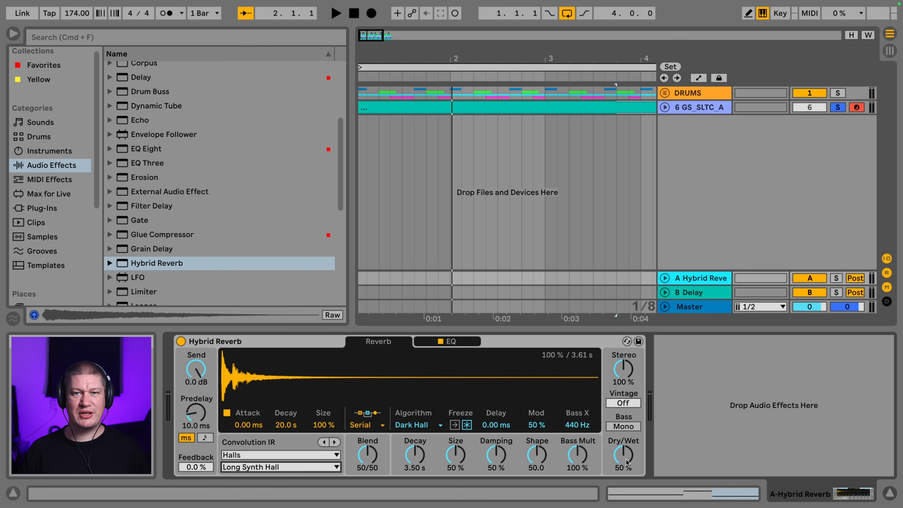
left_click_drag(627, 462, 626, 438)
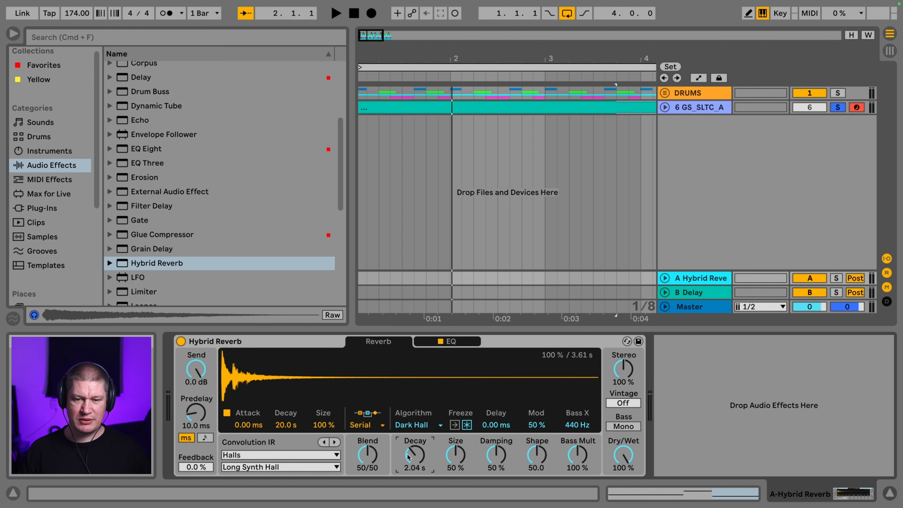
Raise the Hybrid Reverb EQ's low cut to 574 Hz and lower the synth piano's A send by ear during playback
left_click(459, 342)
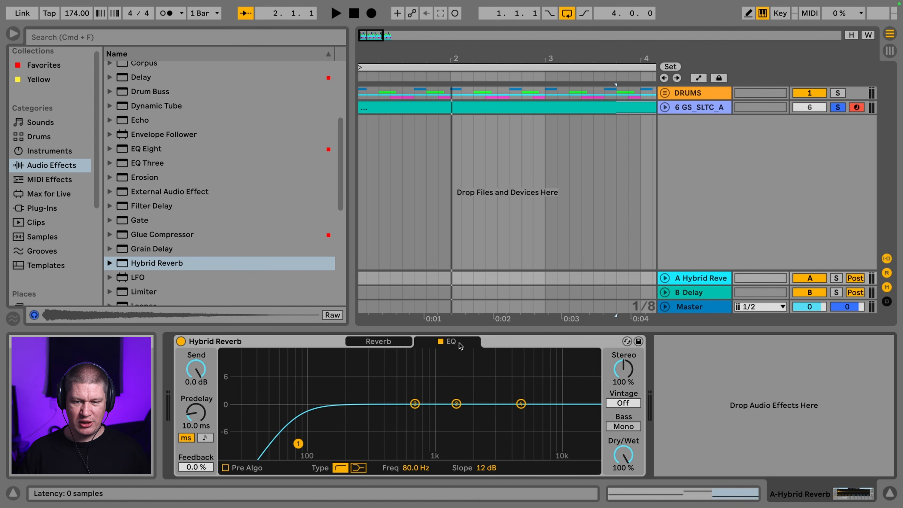
left_click_drag(298, 444, 404, 444)
key("Tab")
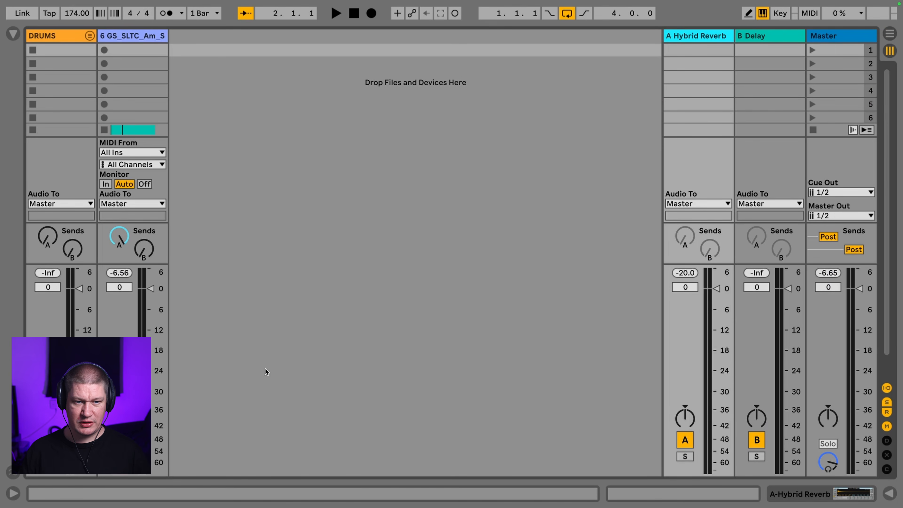
mouse_move(121, 237)
left_mouse_down()
mouse_move(121, 270)
mouse_move(122, 239)
left_mouse_up()
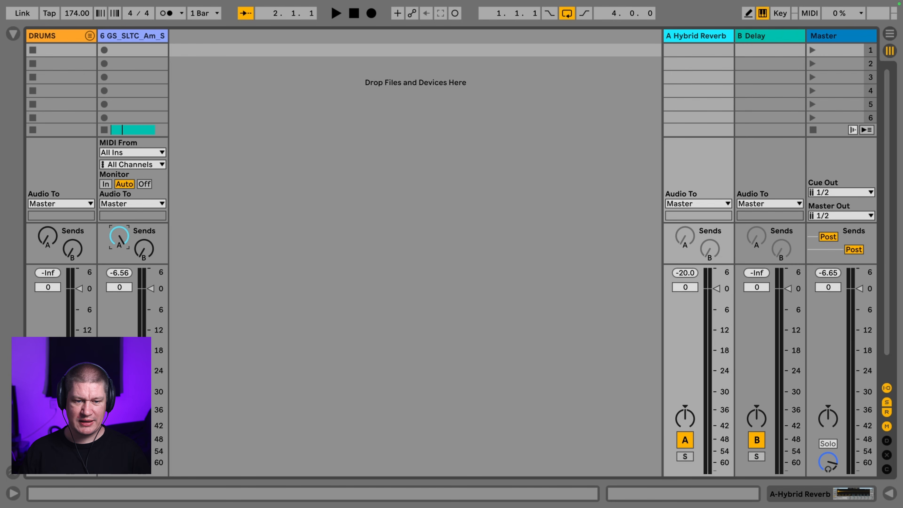
key("space")
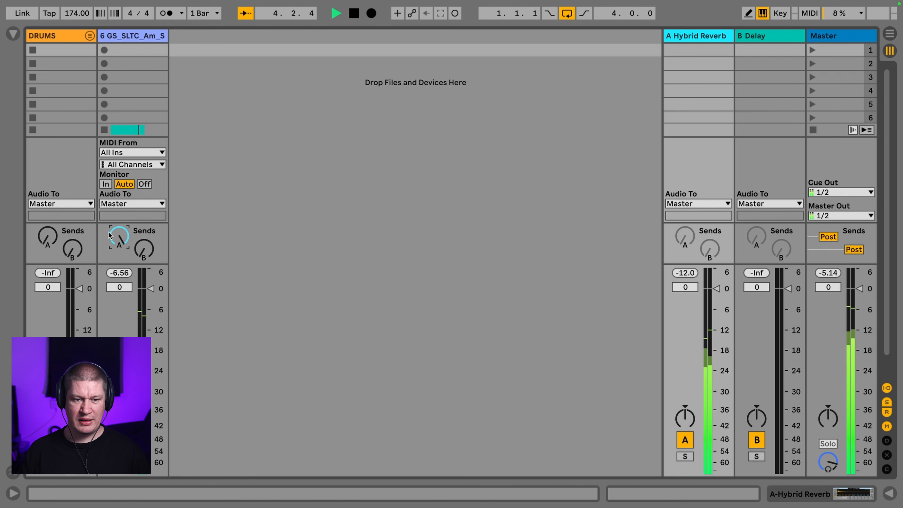
key("space")
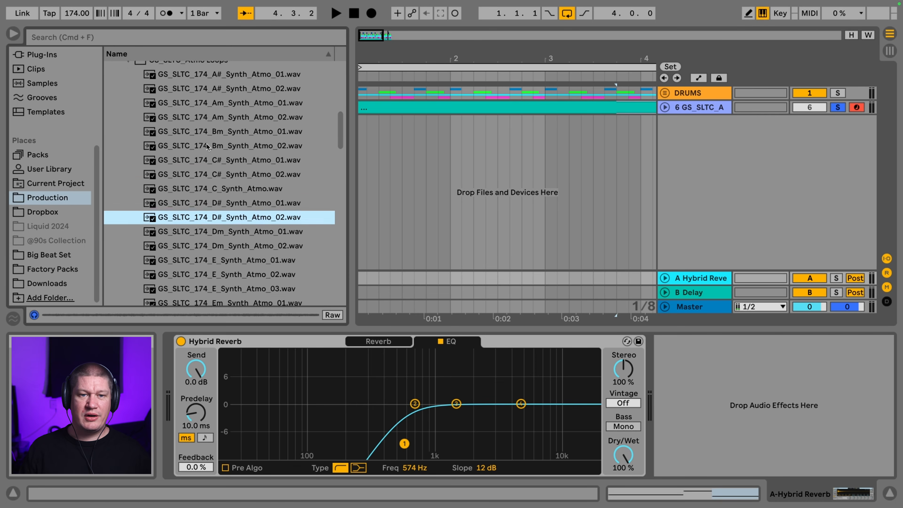
Audition the GS_SLTC_Atmo Loops and place GS_SLTC_174_D#_Synth_Atmo_02.wav on a new audio track from bar 1
scroll(226, 165, "up", 2)
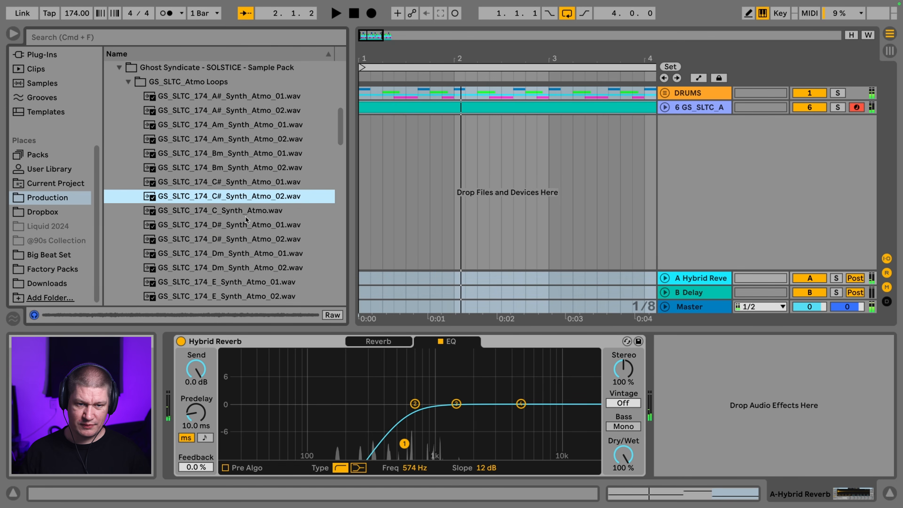
key("Down")
scroll(246, 220, "down", 1)
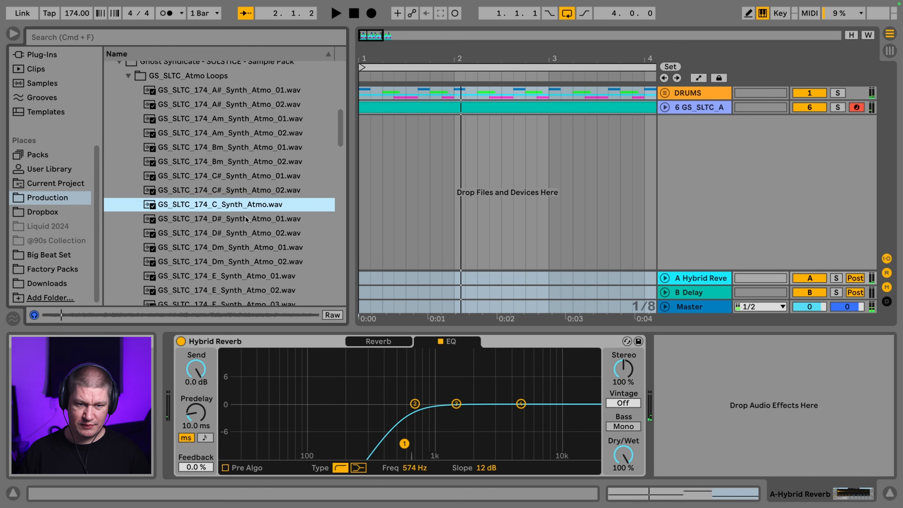
key("Down")
left_click(246, 233)
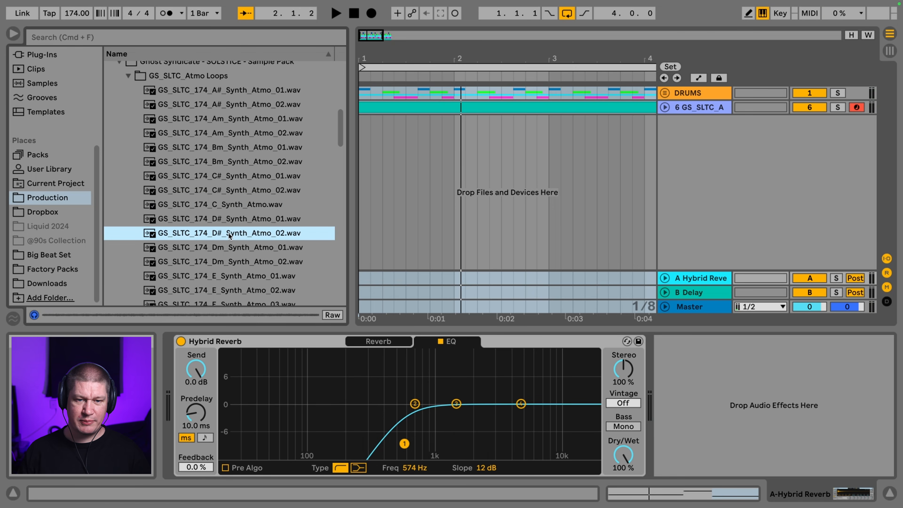
left_click_drag(229, 235, 366, 165)
key("super+alt+b")
left_click(227, 141)
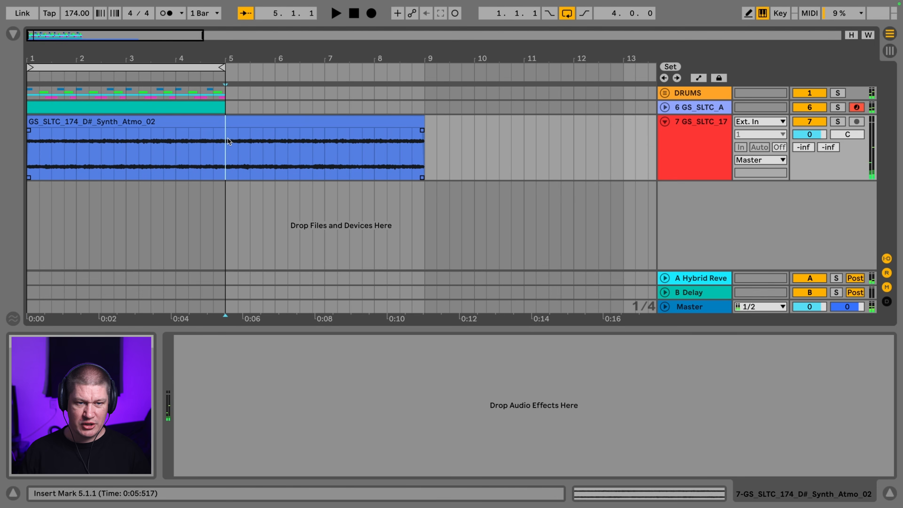
Turn Warp off for the D# synth atmo clip and transpose it down
left_click(103, 122)
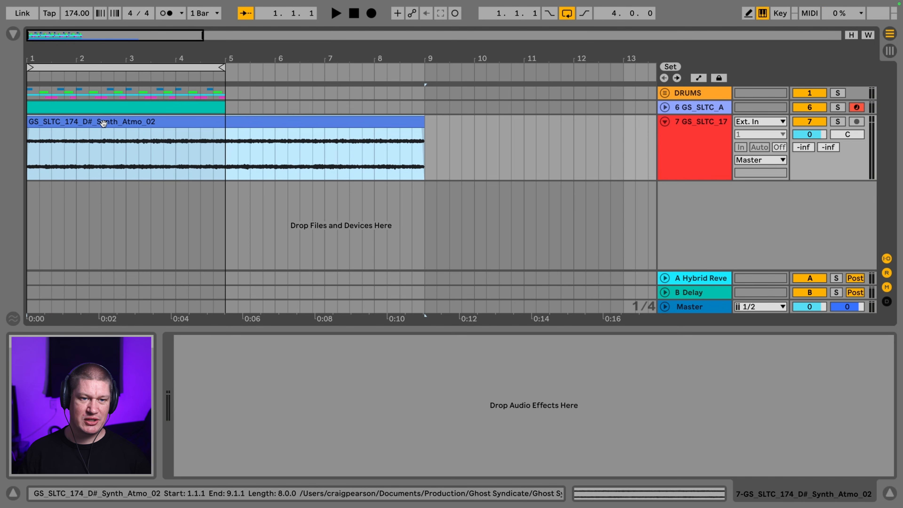
double_click(103, 122)
left_click(186, 241)
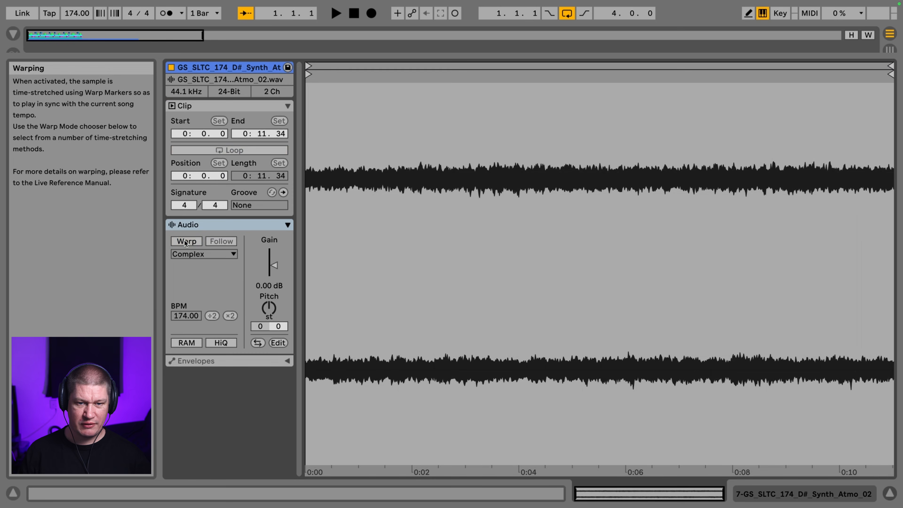
left_click_drag(260, 326, 260, 337)
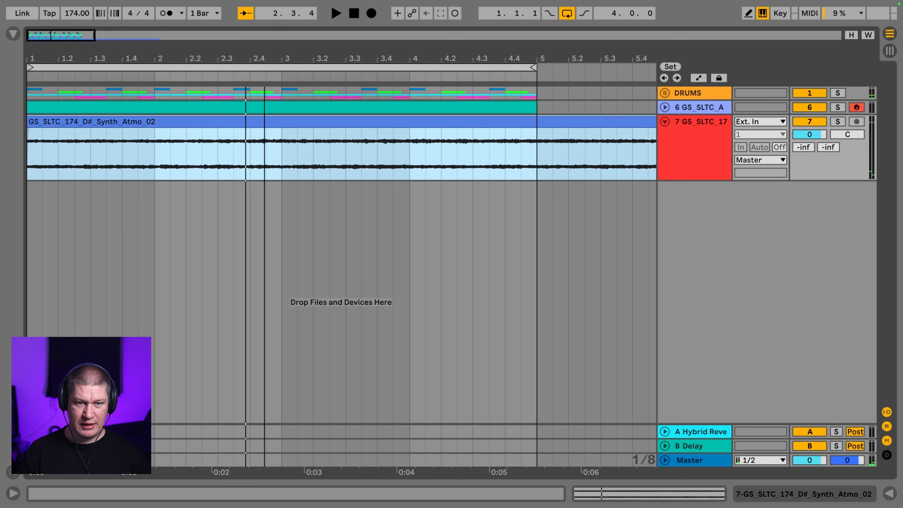
Split the atmo clip at bar 3 and 3.4, transpose the middle segment to +2, lower the last one, and end the audio at bar 5
left_click(281, 166)
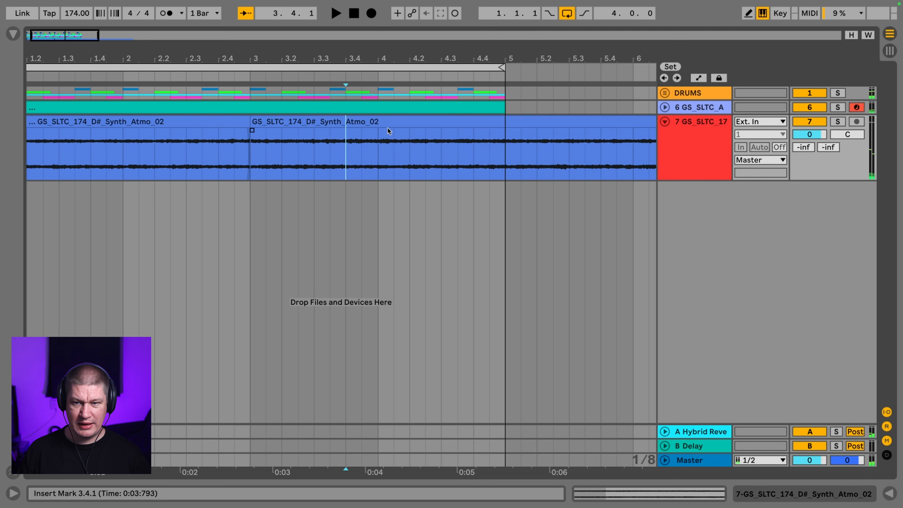
left_click(664, 107)
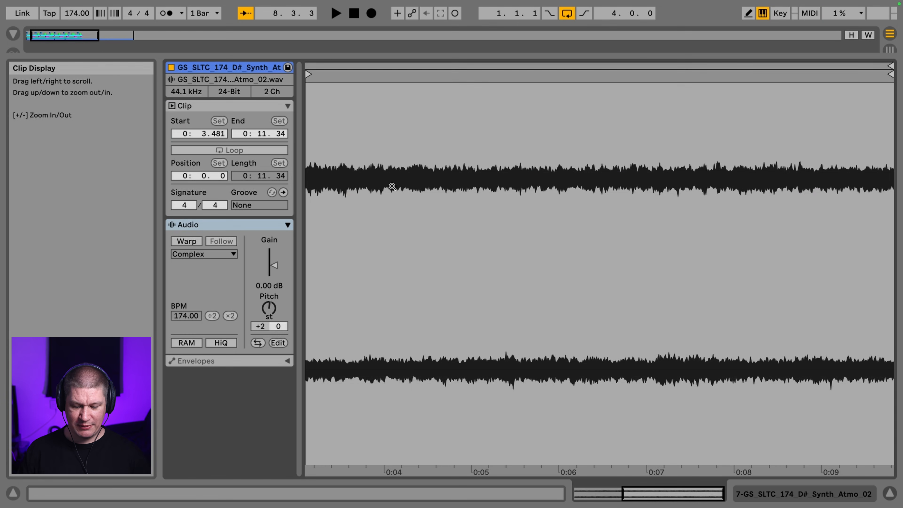
left_click_drag(269, 308, 269, 324)
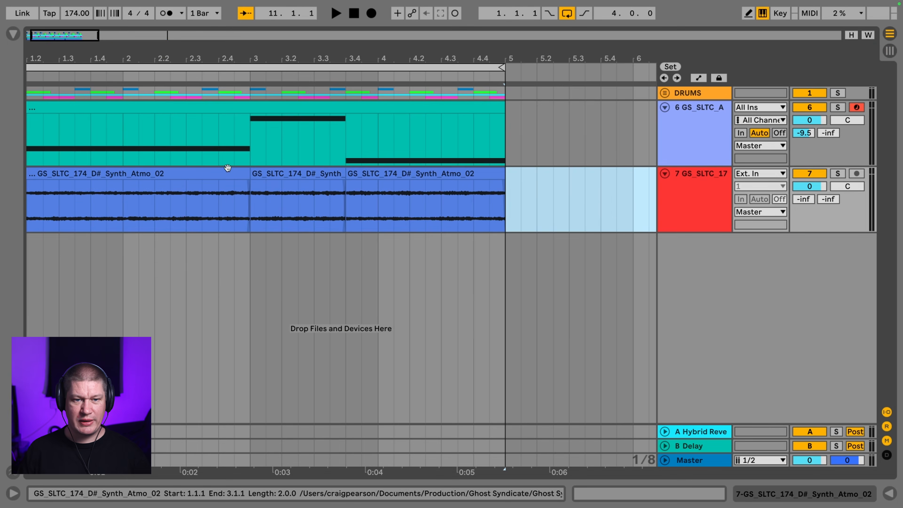
left_click(195, 170)
Play the atmo track soloed and crossfade its segments at bar 3 and 3.4
left_click(837, 175)
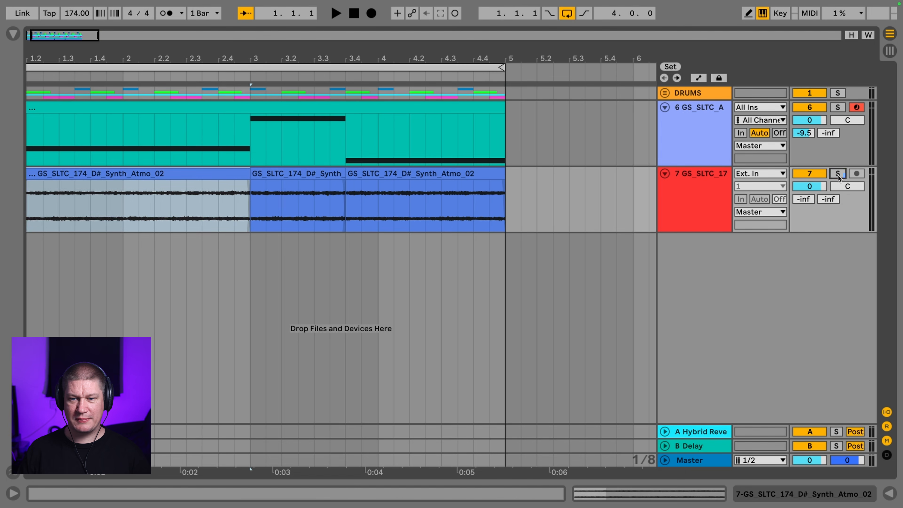
key("space")
left_click(719, 179)
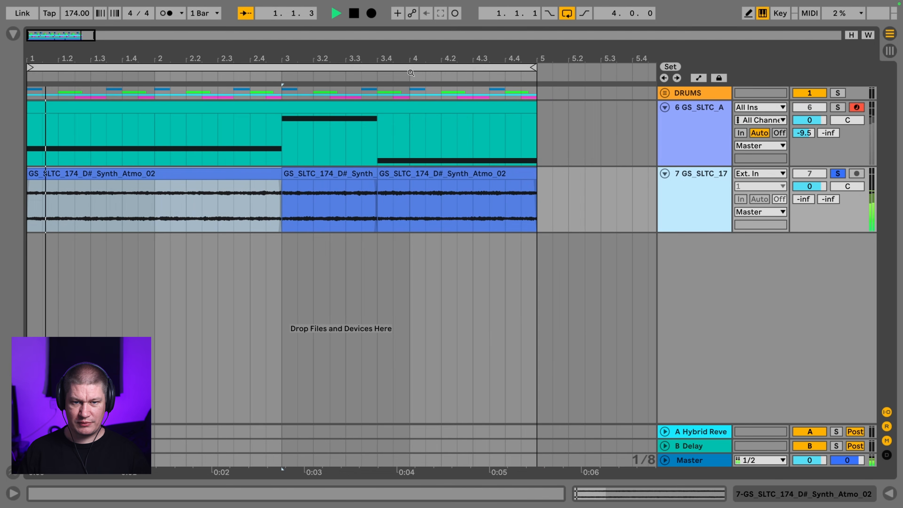
left_click(280, 187)
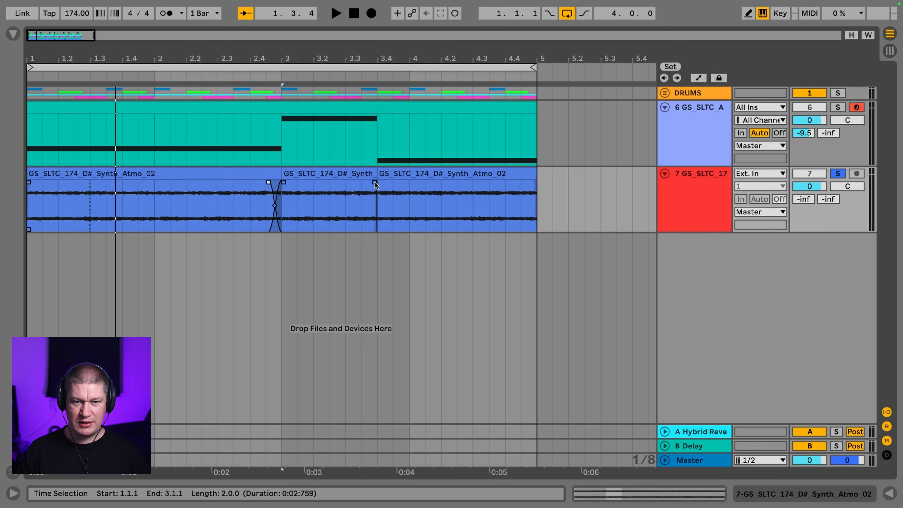
left_click_drag(375, 183, 357, 185)
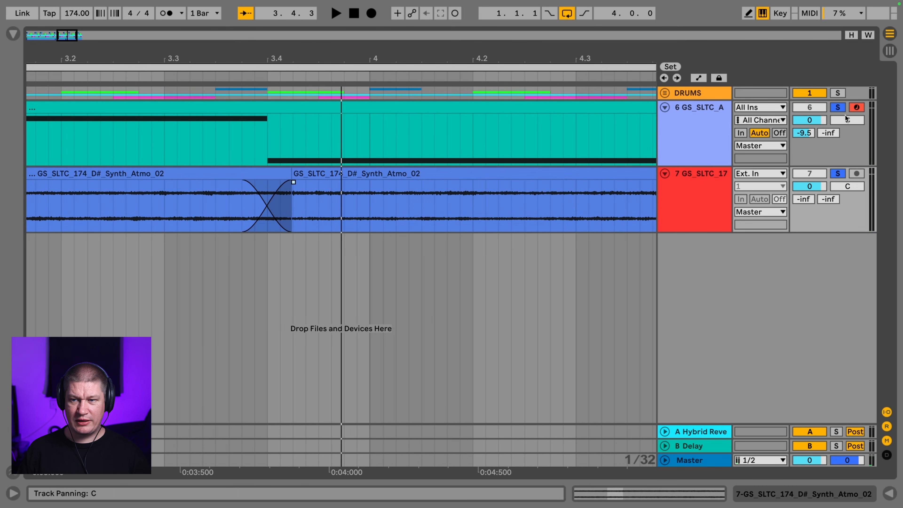
Unsolo the synth piano and atmo tracks, collapse both lanes, and listen to them with the drums
left_click(839, 107)
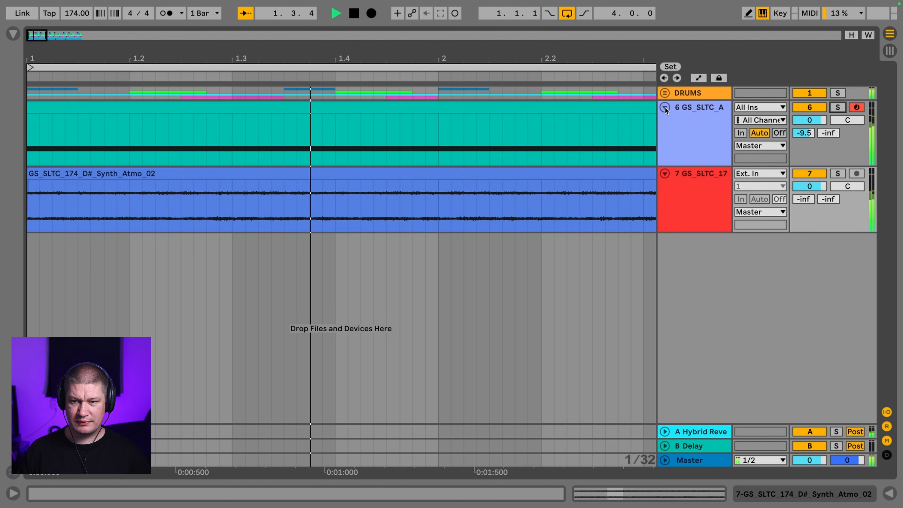
left_click(664, 107)
left_click(664, 123)
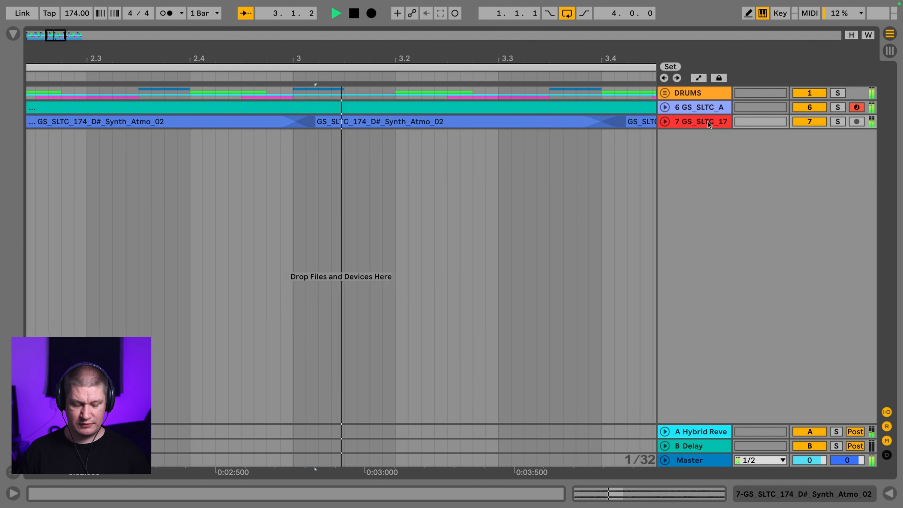
key("Tab")
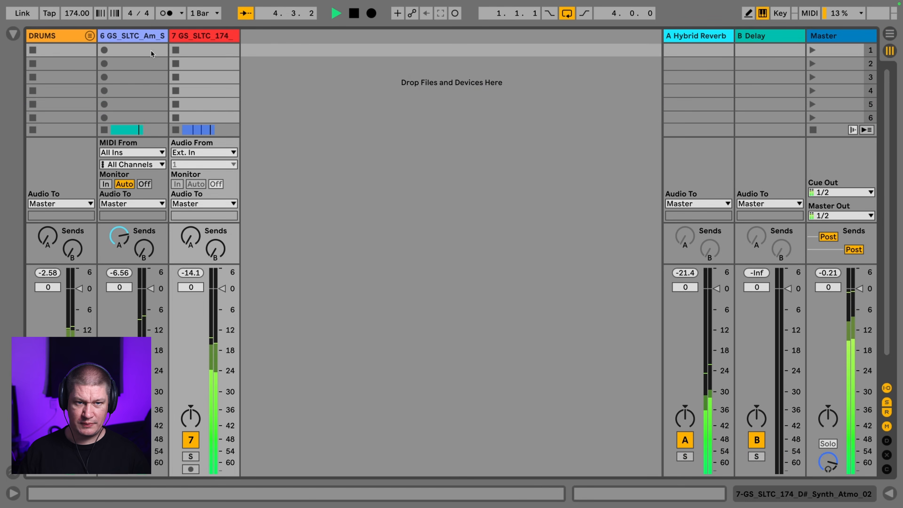
key("space")
Add EQ Eight to the synth atmo track
left_click(204, 36)
left_click(13, 33)
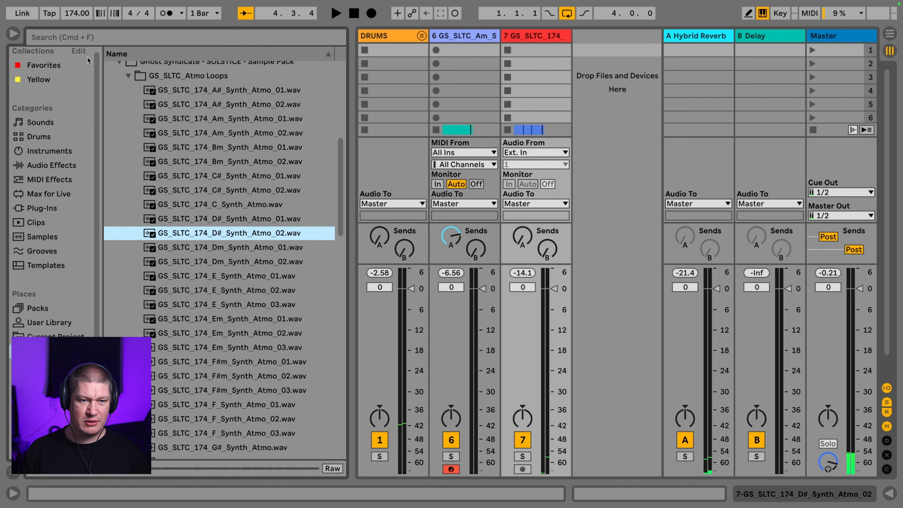
left_click(42, 165)
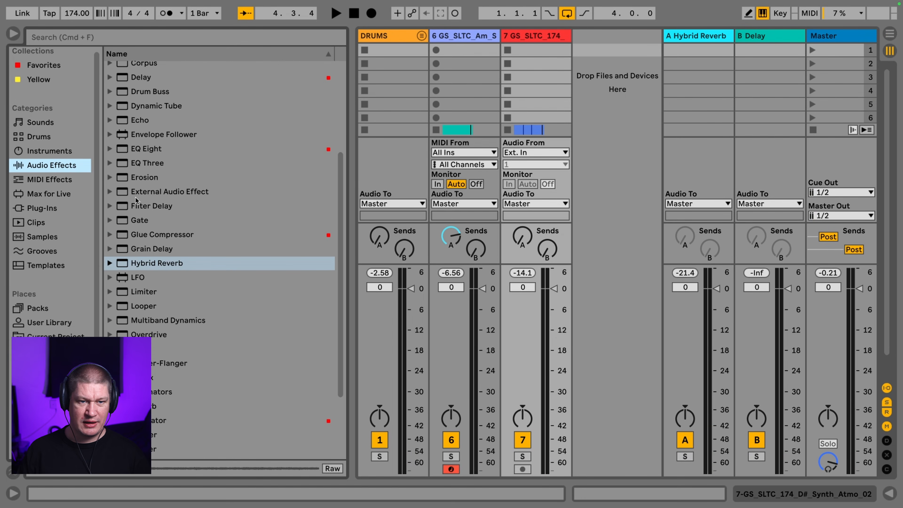
left_click_drag(152, 153, 531, 64)
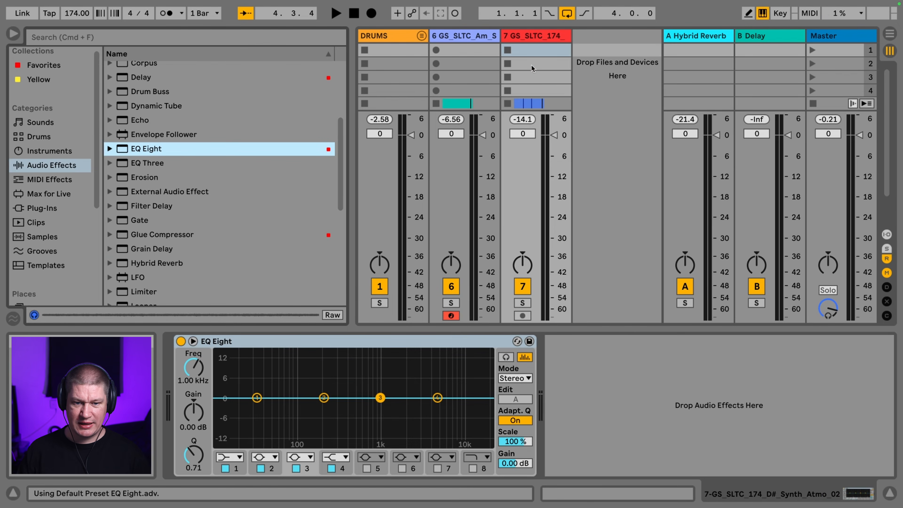
Set the atmo's EQ Eight band 2 to a low cut at 200 Hz and band 3 to a high cut at 1 kHz, and listen
left_click(258, 459)
left_click(260, 378)
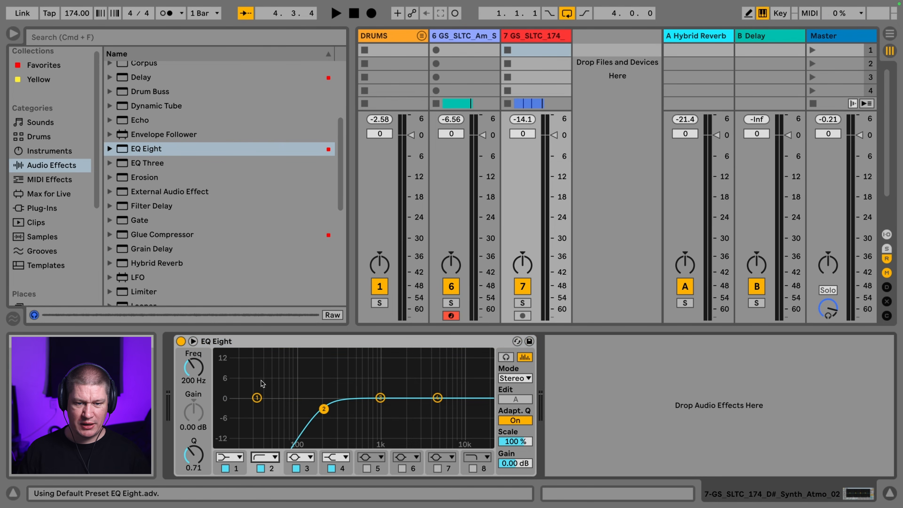
left_click(309, 458)
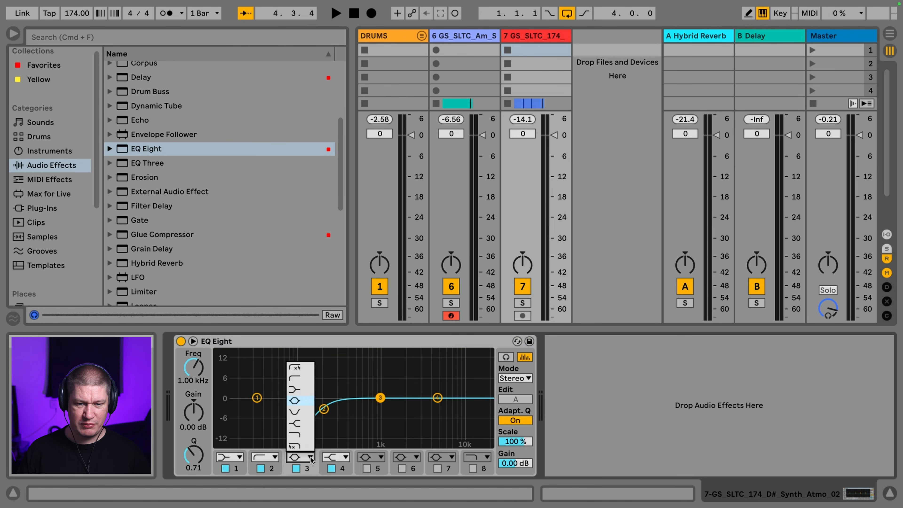
left_click(310, 439)
key("space")
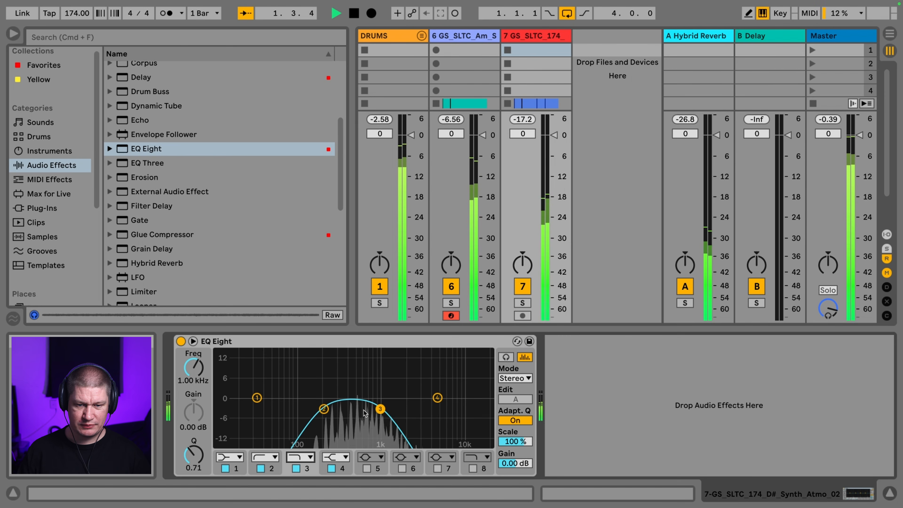
key("space")
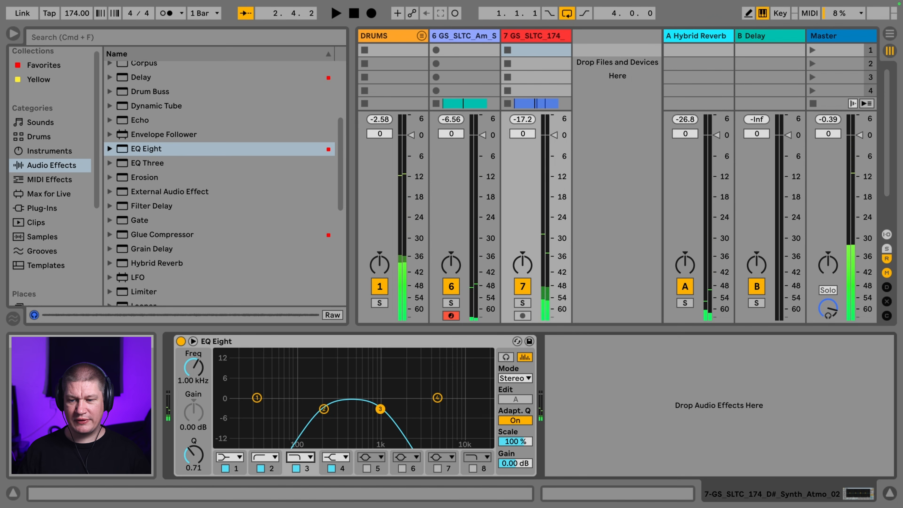
Raise the synth atmo track's Hybrid Reverb send to about -8.6 dB and play the mix
key("super+alt+l")
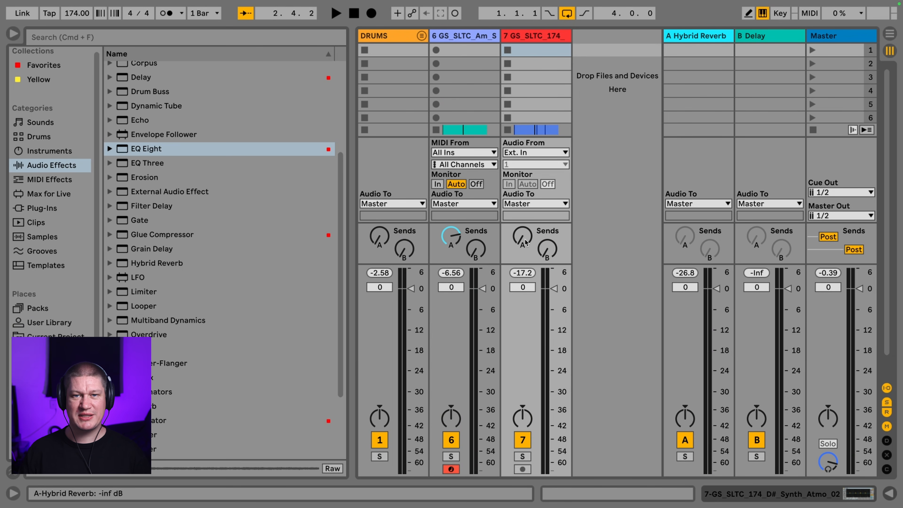
left_click_drag(525, 242, 525, 233)
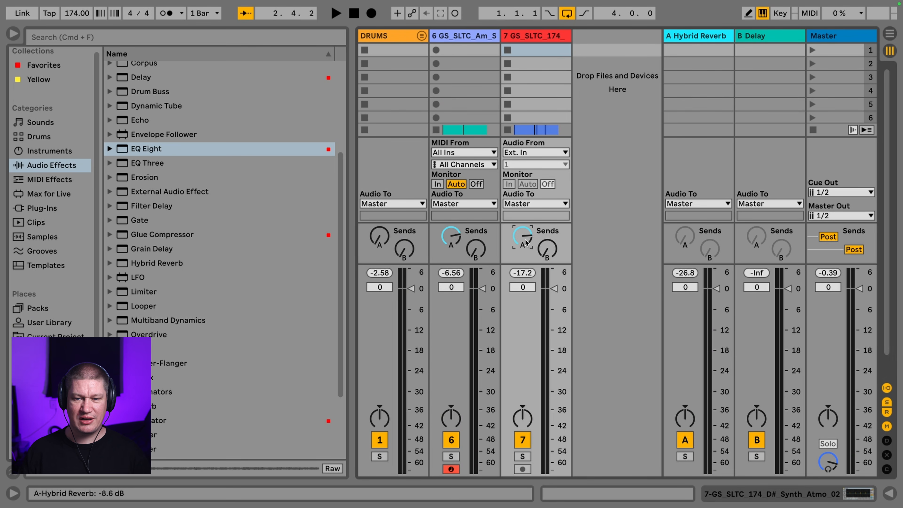
key("space")
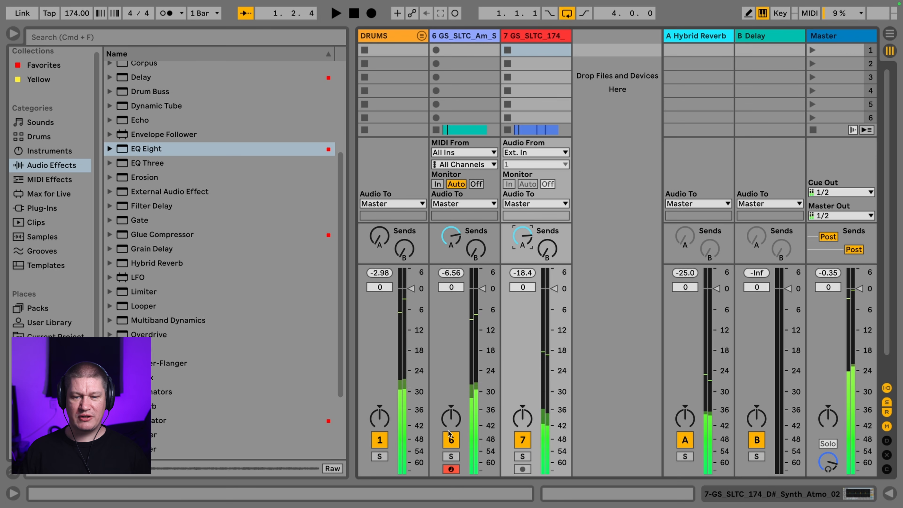
Solo the synth piano and atmo tracks and fine-tune the atmo's Hybrid Reverb send during playback
left_click(450, 455)
left_click(523, 456, "super")
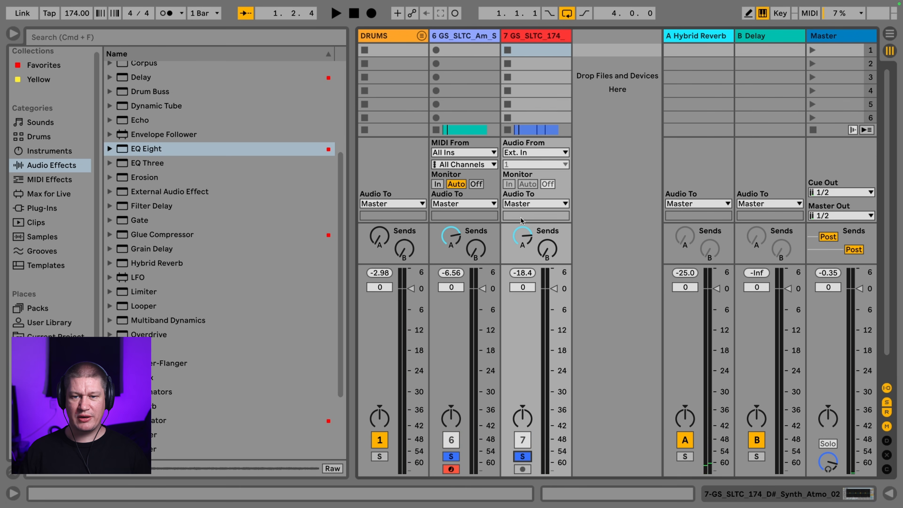
key("space")
left_click_drag(522, 237, 522, 232)
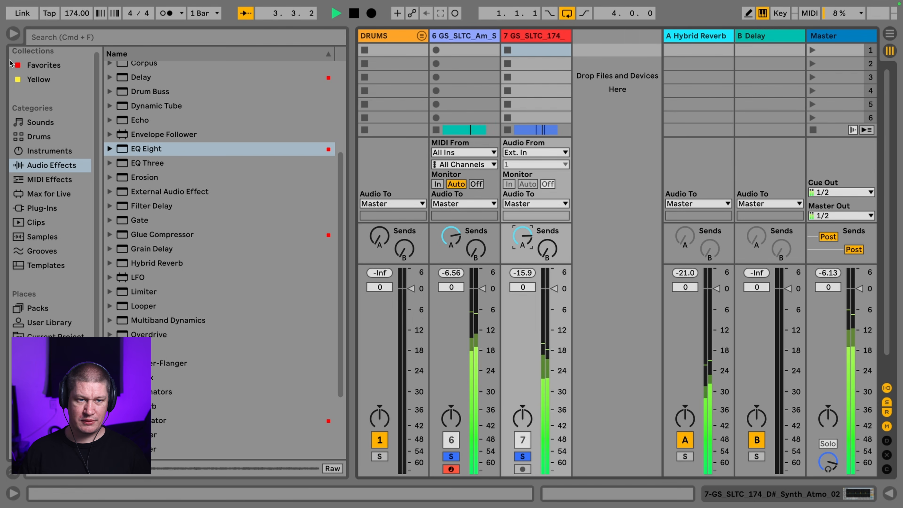
Audition the SOLSTICE bonus Vocal Textures samples from A#m_Vocal_Texture through Am_Vocal_Texture_02
left_click(13, 34)
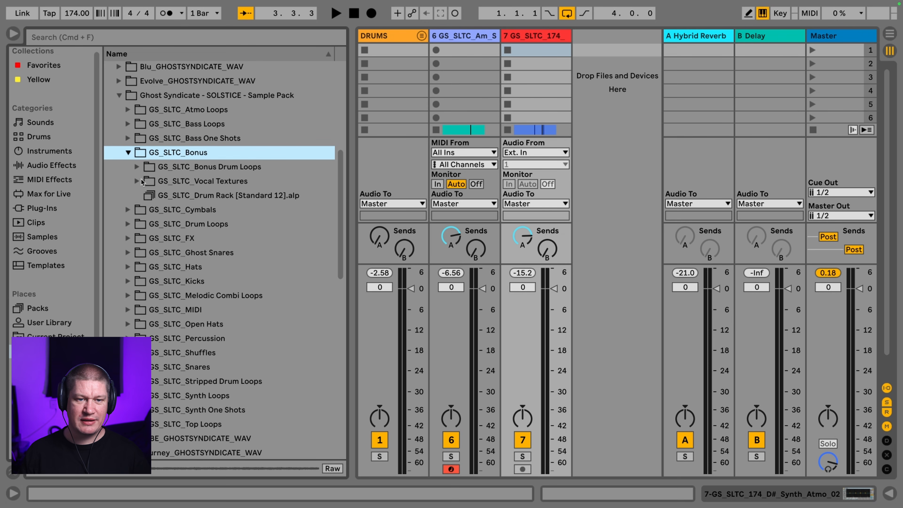
left_click(139, 180)
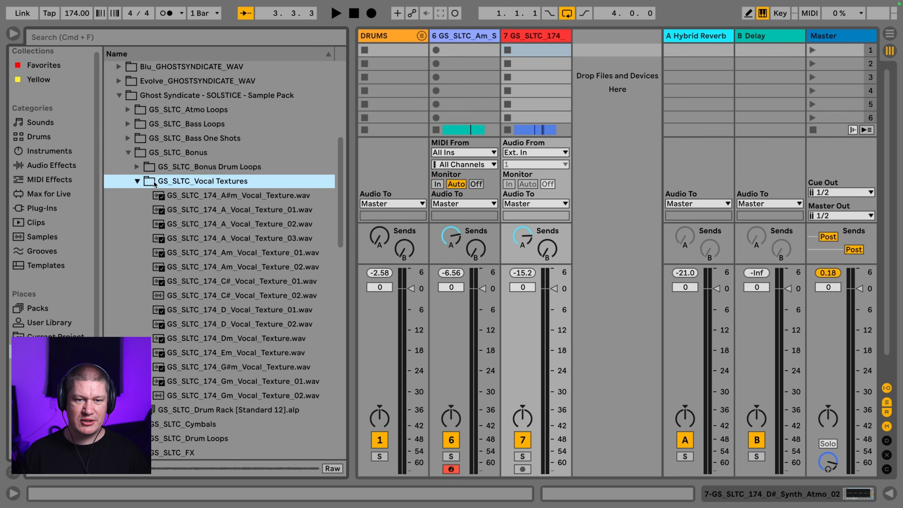
left_click(242, 183)
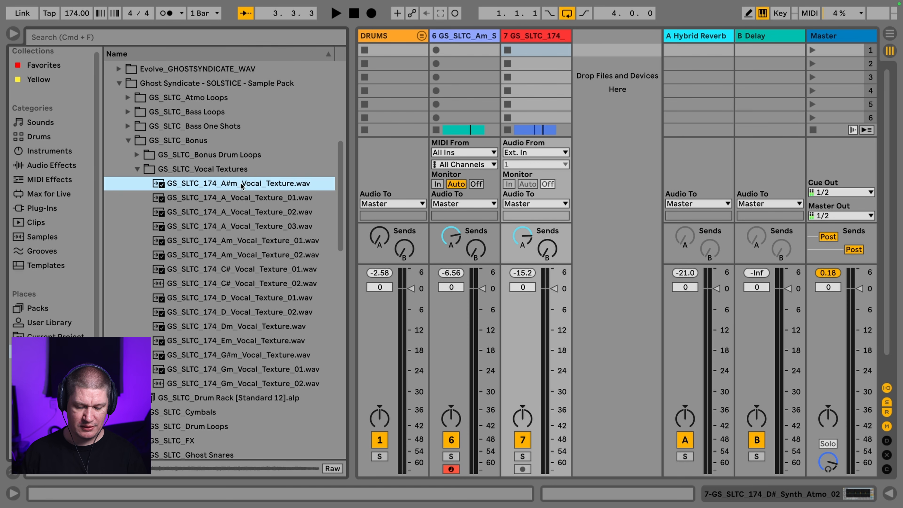
key("Down")
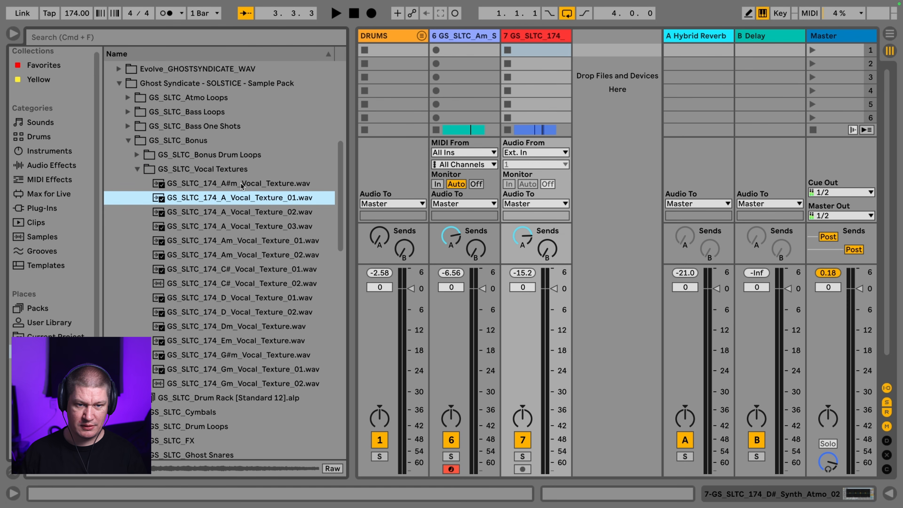
key("Down")
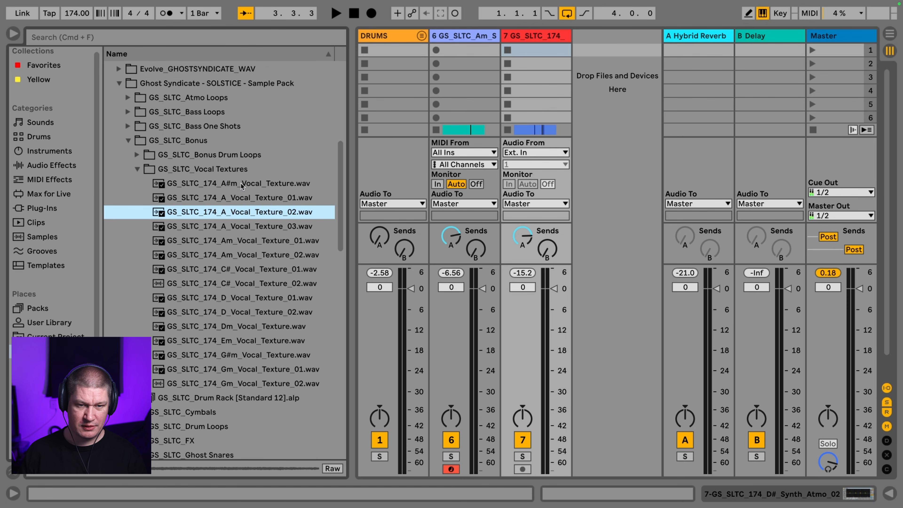
scroll(239, 186, "down", 1)
key("Down")
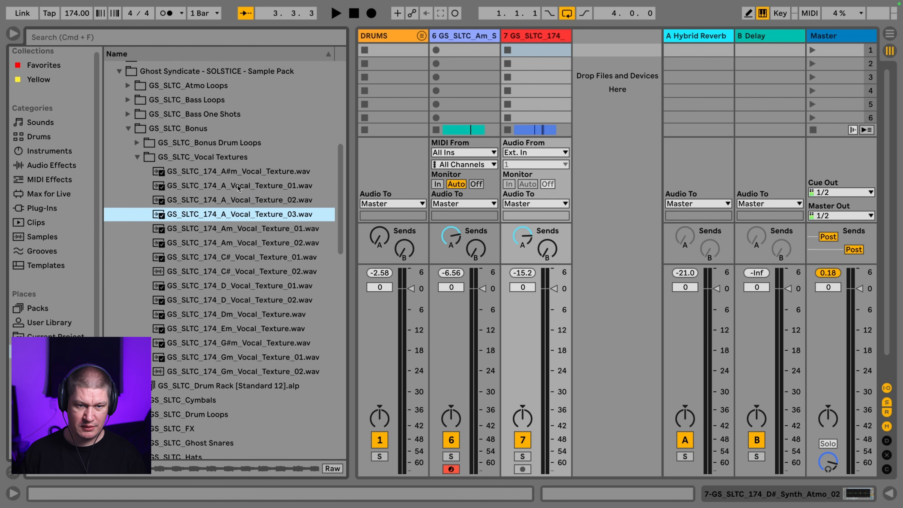
key("Down")
scroll(239, 210, "down", 1)
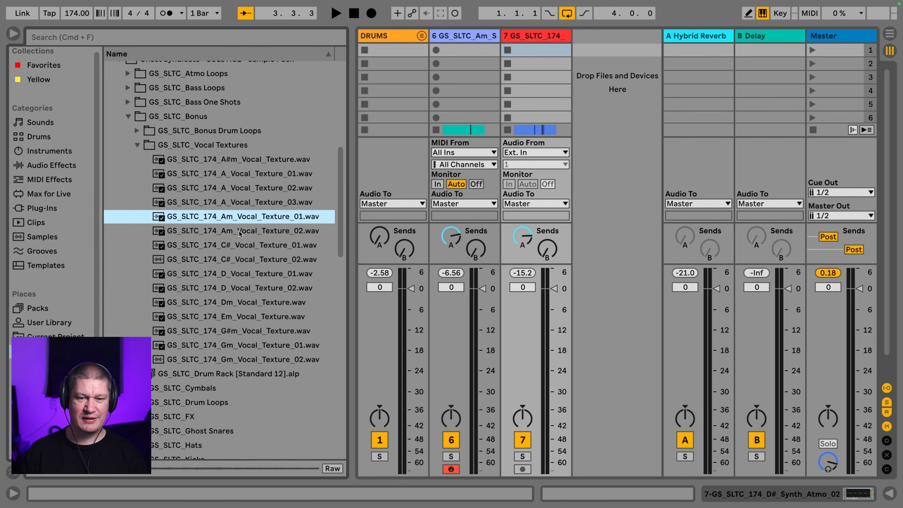
key("Down")
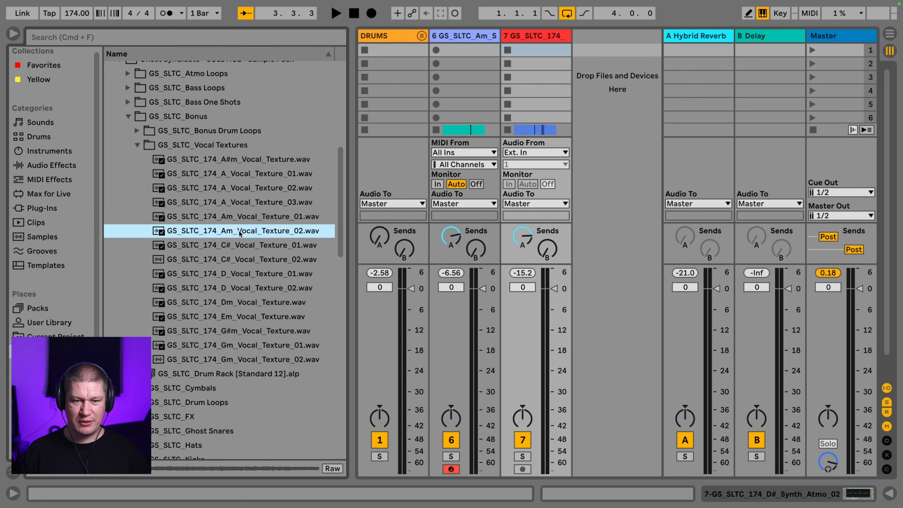
Place GS_SLTC_174_Am_Vocal_Texture_02 on a new audio track in the arrangement and move its clip to the start of the loop
key("Tab")
scroll(463, 92, "down", 5)
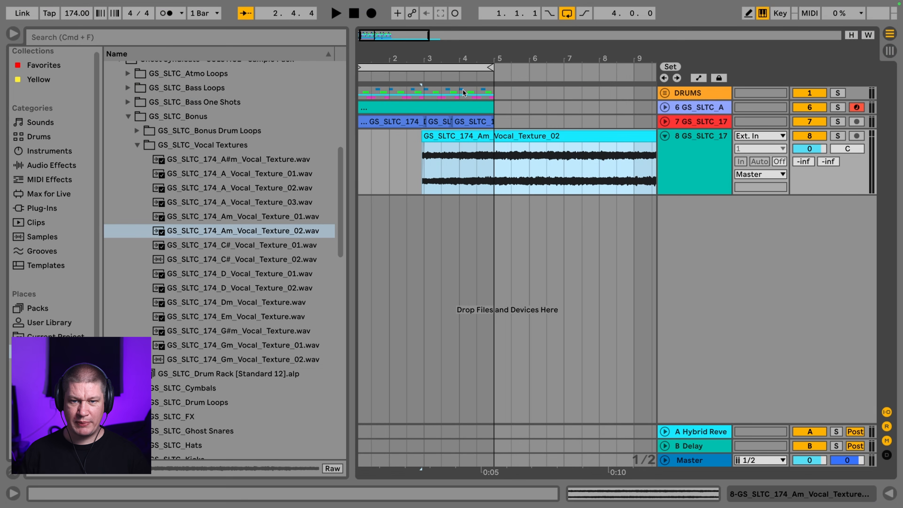
left_click_drag(496, 135, 402, 142)
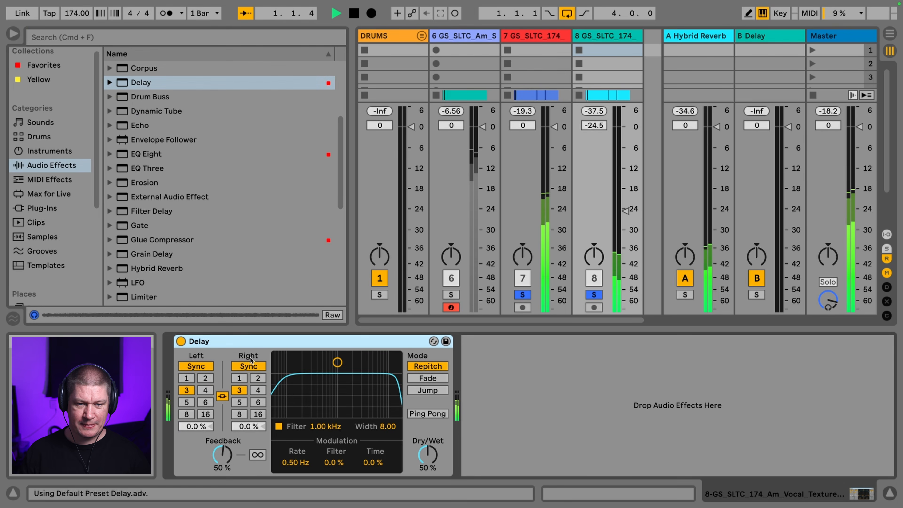
Set the Delay on the vocal texture track to 35 % dry/wet and 54 % feedback
scroll(142, 283, "down", 2)
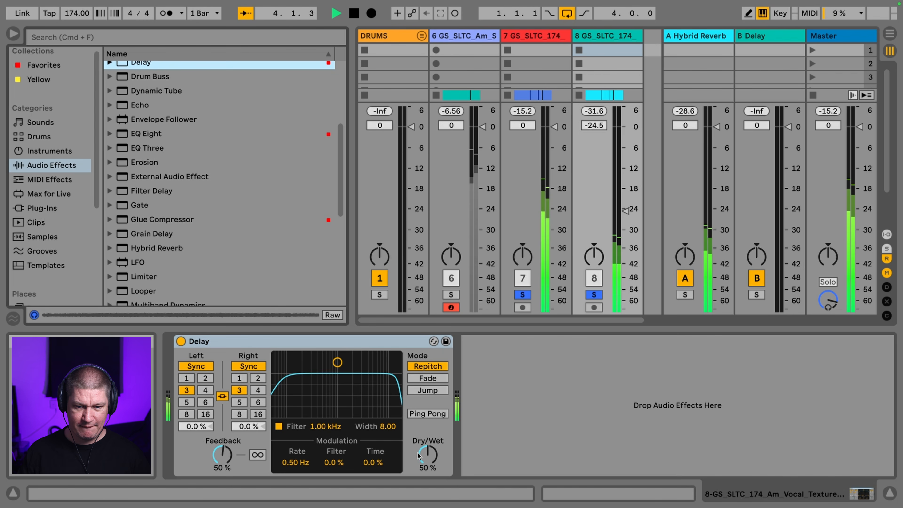
left_click_drag(425, 450, 426, 455)
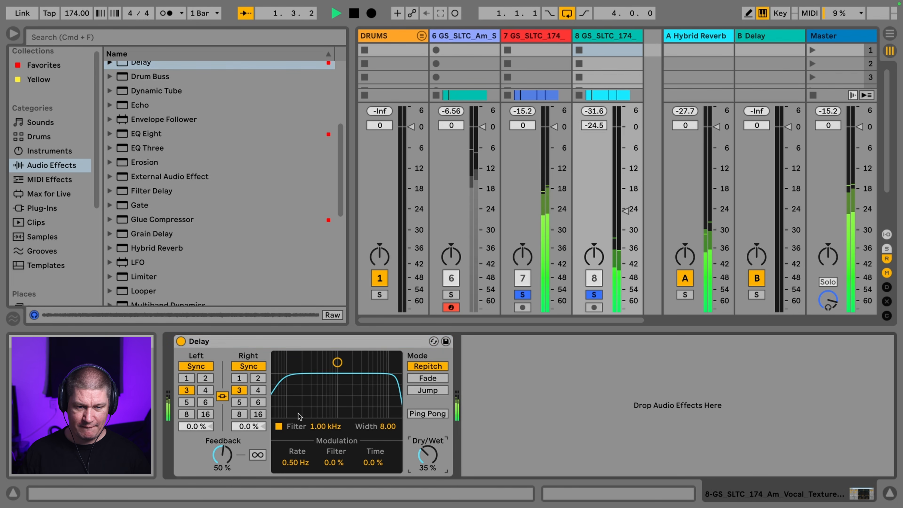
left_click_drag(212, 460, 213, 457)
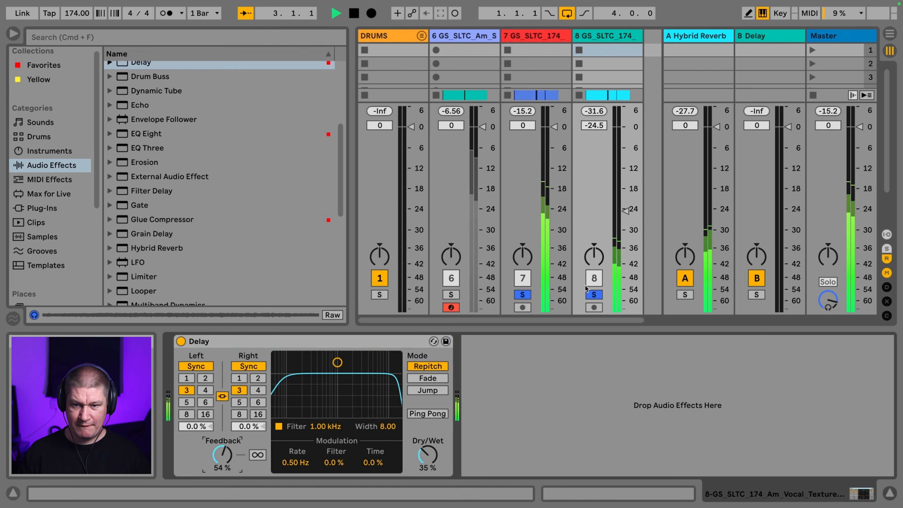
Unsolo the atmo and vocal texture tracks, hide the browser, and listen to the full mix
left_click(592, 295)
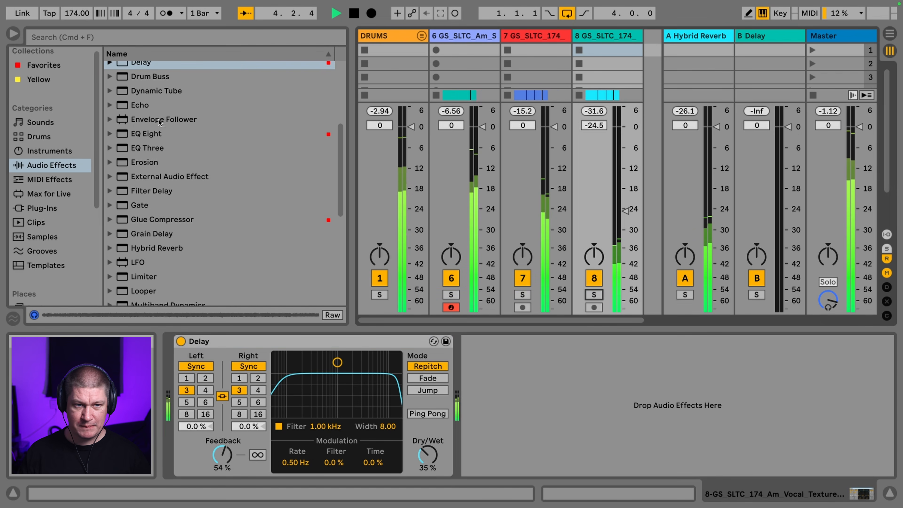
left_click(13, 36)
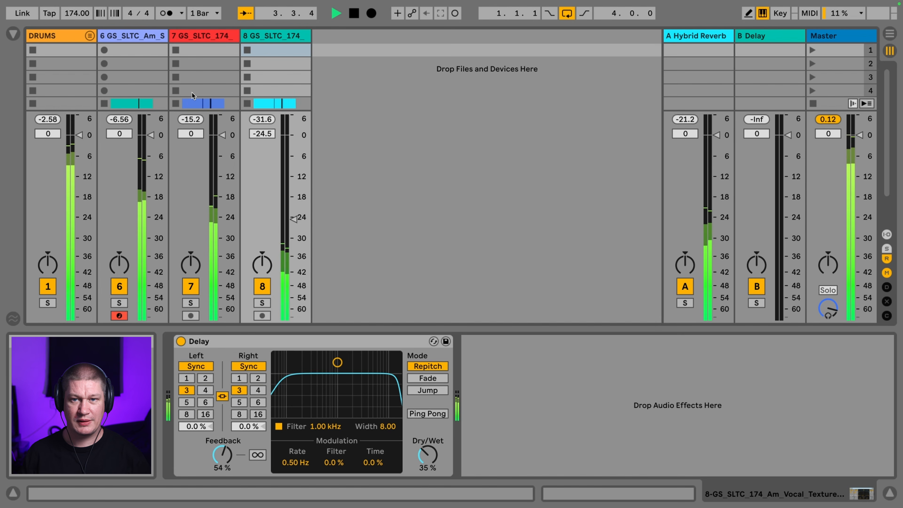
key("space")
Reopen the browser and audition the GS_SLTC_Synth One Shots leads from A_Synth_Lead_01 through C_Synth_Lead_02
key("super+alt+b")
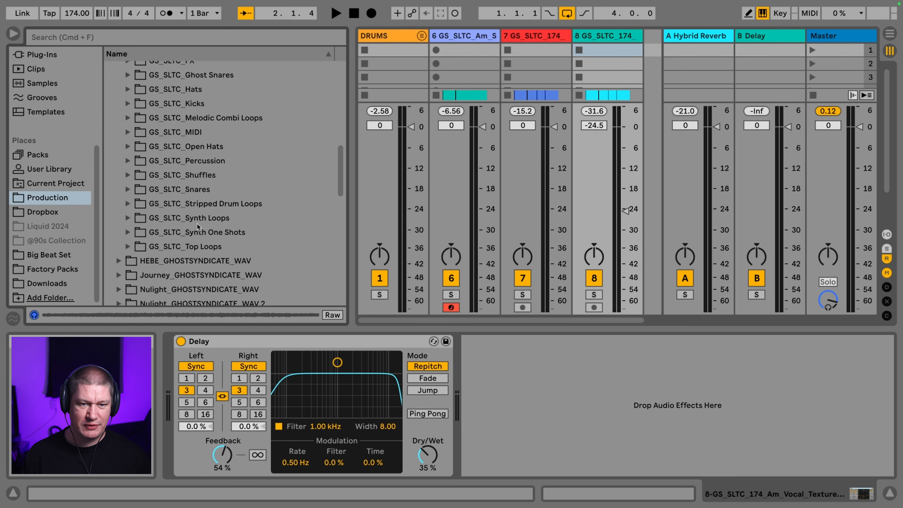
left_click(128, 232)
scroll(178, 214, "down", 5)
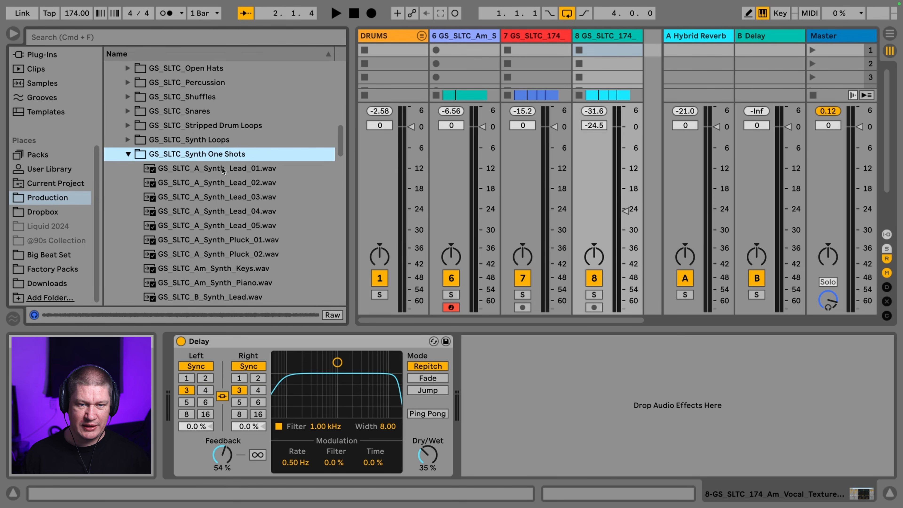
left_click(222, 168)
scroll(217, 201, "down", 15)
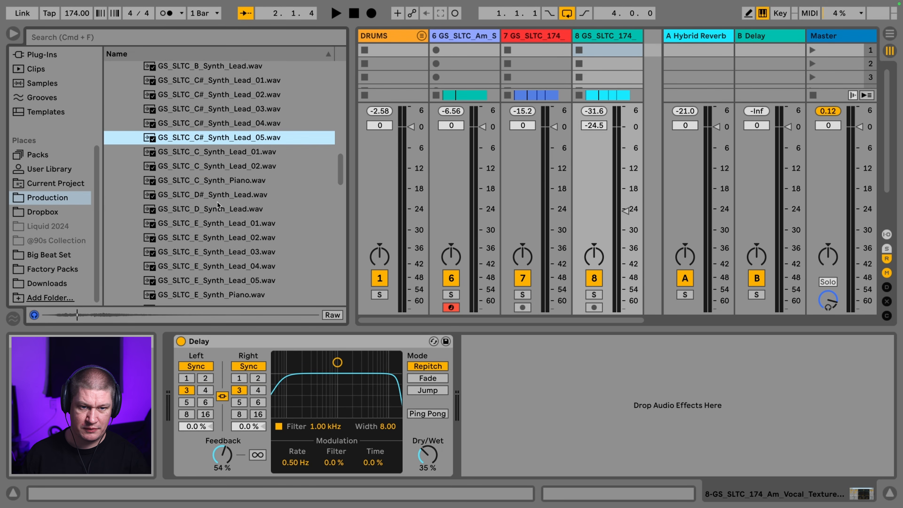
left_click(217, 203)
left_click(224, 166)
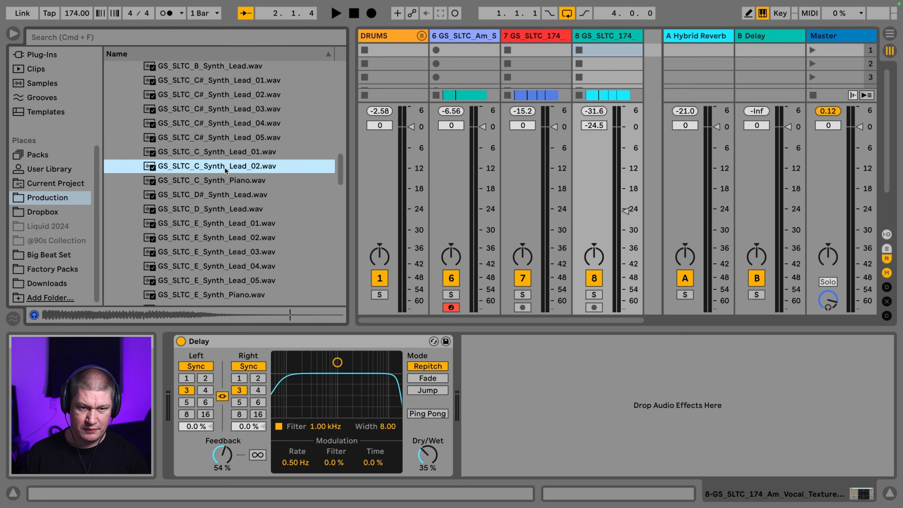
Audition the remaining synth one shots from D#_Synth_Lead and D_Synth_Lead through E_Synth_Lead_05
scroll(224, 167, "down", 1)
left_click(224, 167)
left_click(217, 182)
scroll(216, 182, "down", 1)
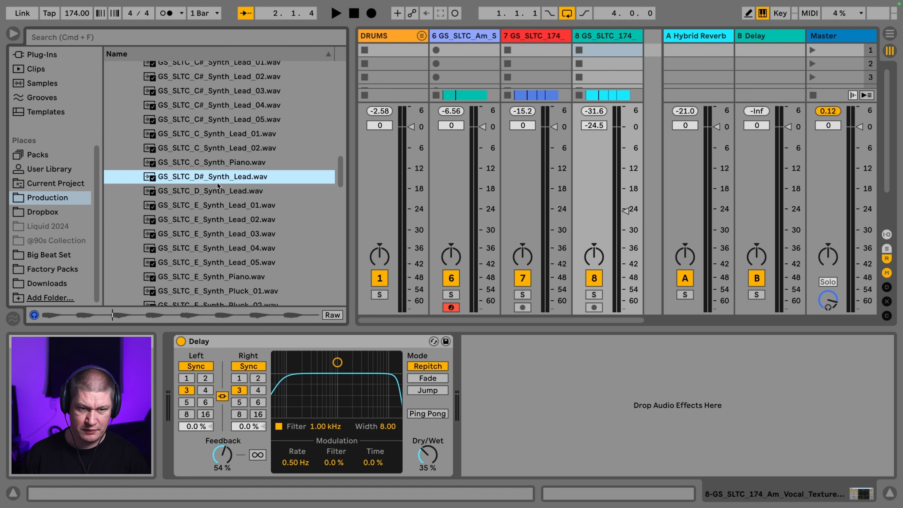
left_click(217, 191)
key("Down")
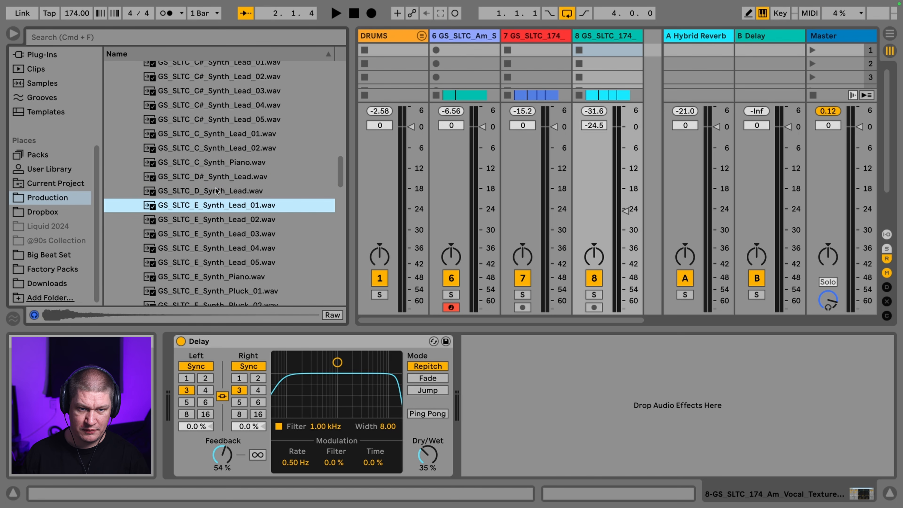
key("Down")
key("Down")
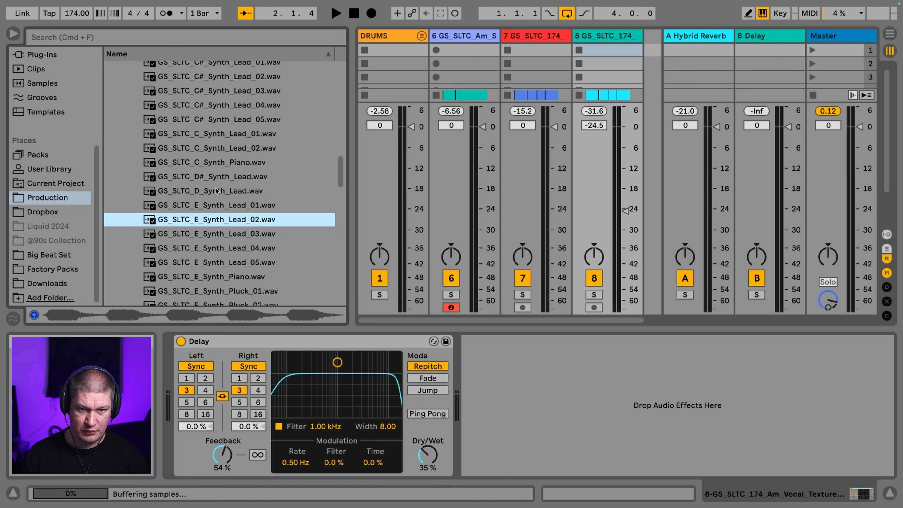
key("Down")
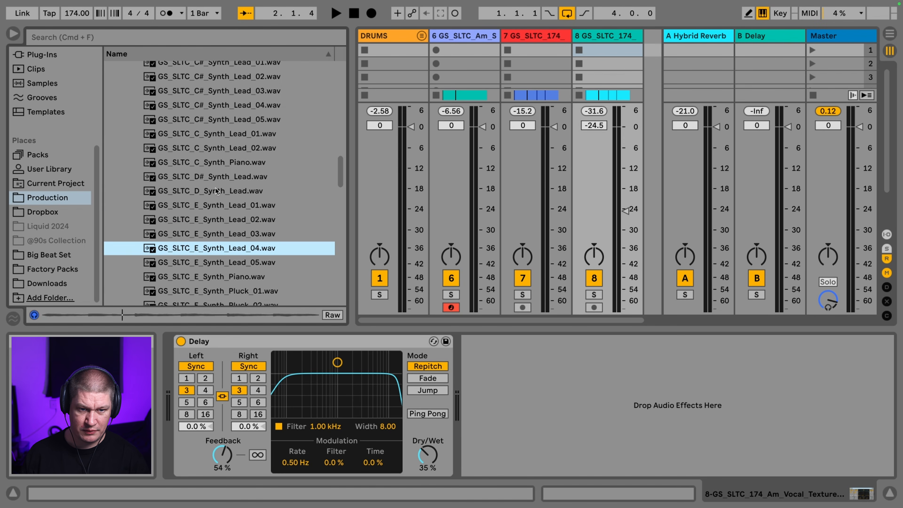
key("Down")
scroll(218, 244, "down", 1)
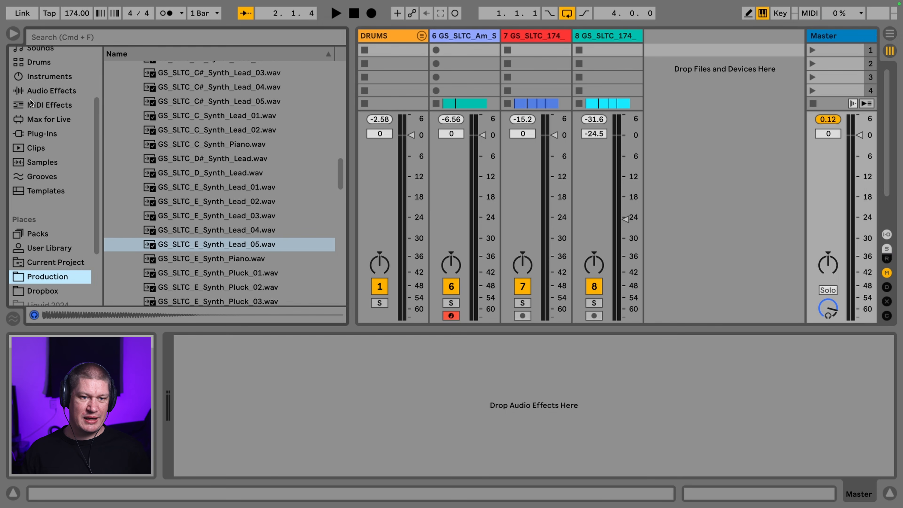
Add an empty Simpler instrument on a new MIDI track
left_click(39, 91)
key("Up")
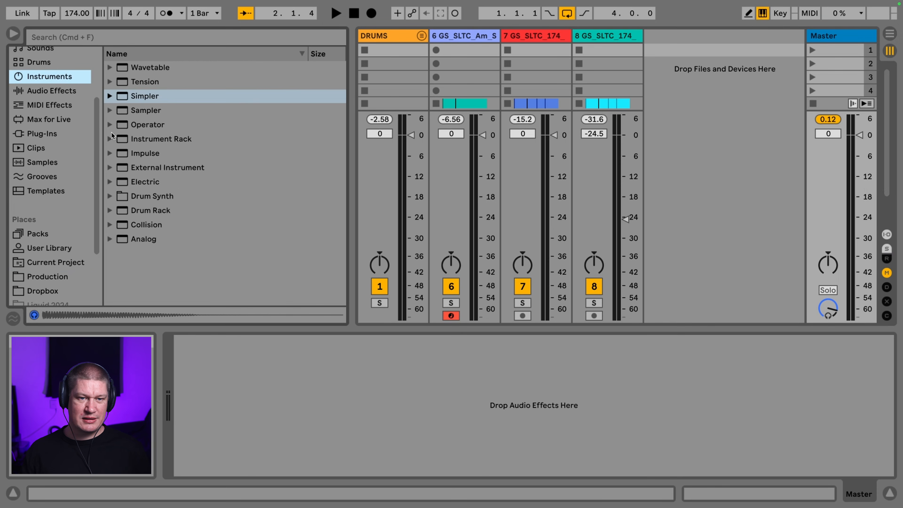
double_click(138, 98)
scroll(28, 223, "down", 4)
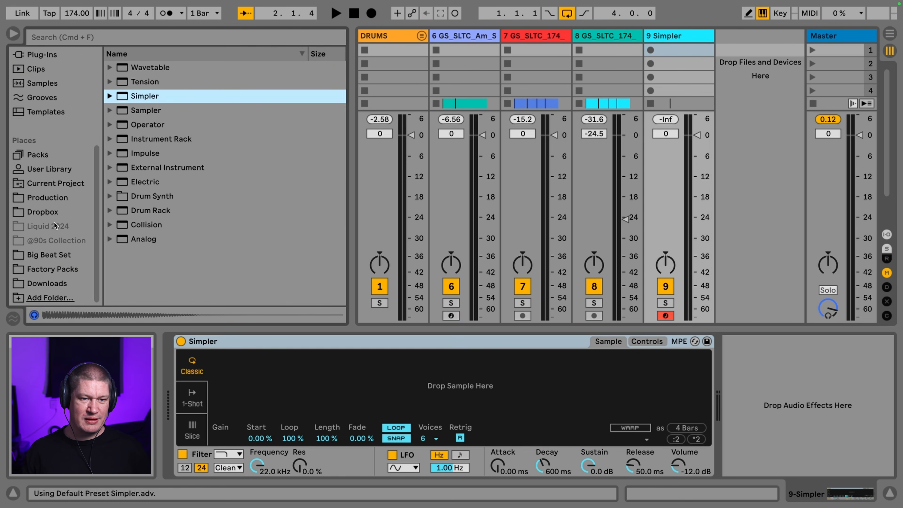
Load GS_SLTC_E_Synth_Lead_05 from the Production folder into the empty Simpler and add a Delay after it
left_click(55, 203)
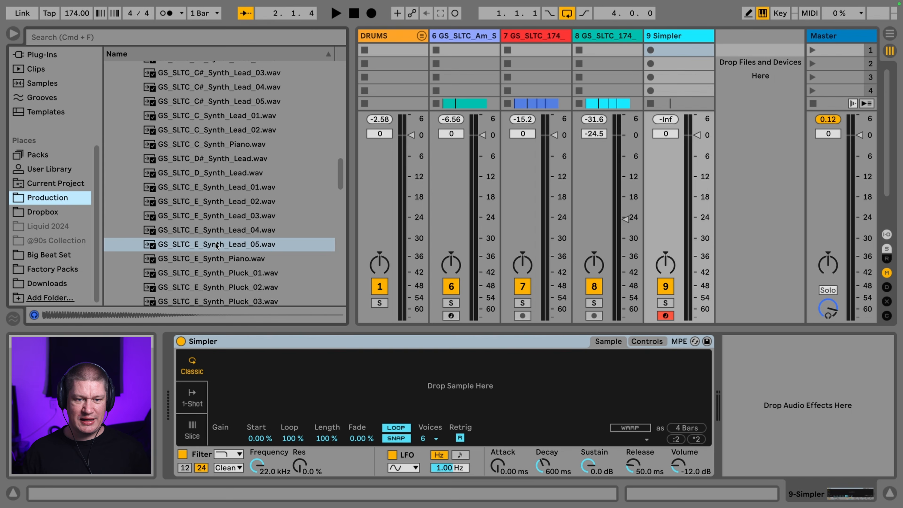
left_click_drag(216, 245, 380, 383)
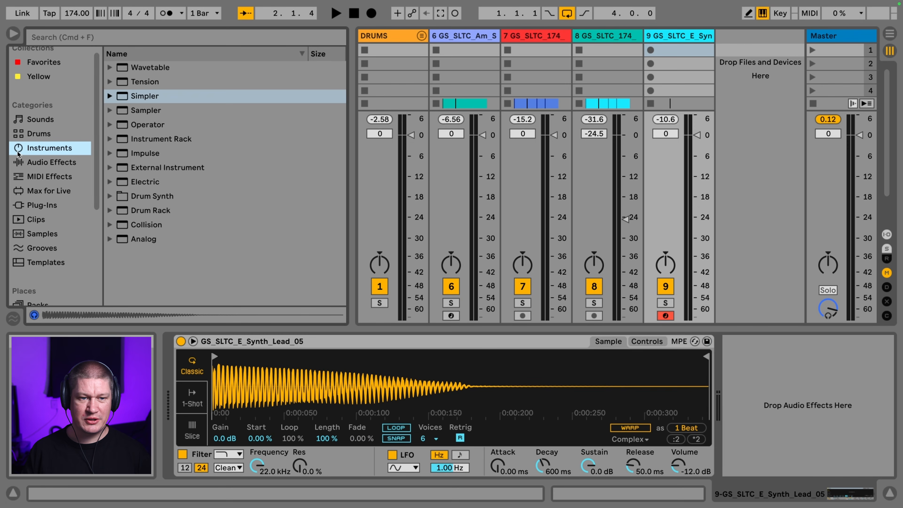
left_click(33, 163)
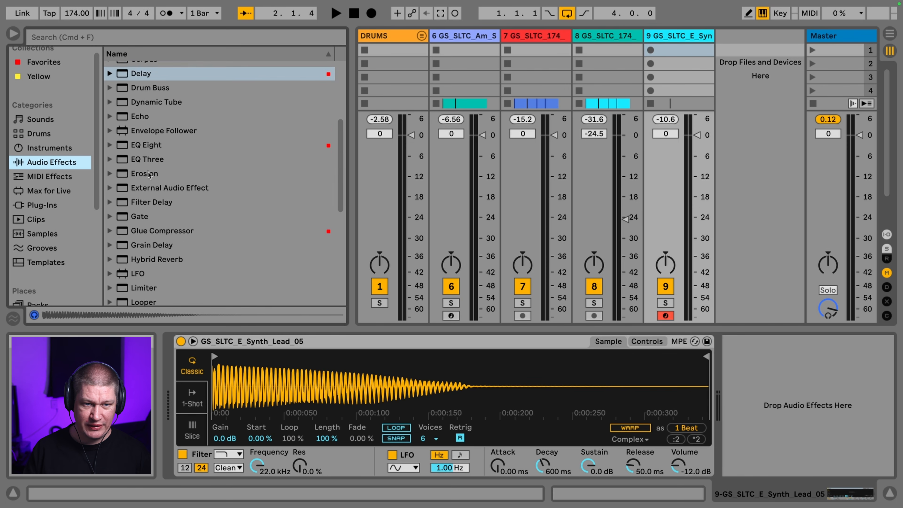
left_click_drag(131, 89, 761, 435)
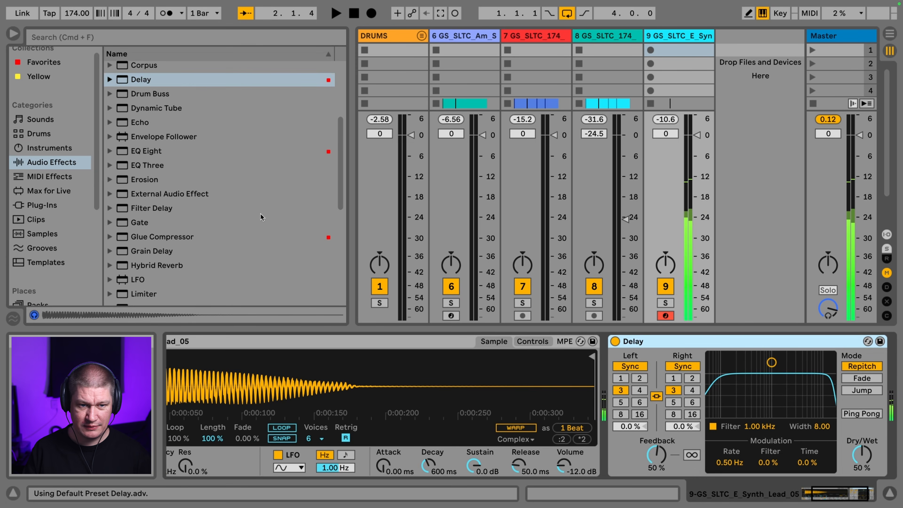
Add a Hybrid Reverb after the Delay on the synth lead track
scroll(215, 190, "down", 5)
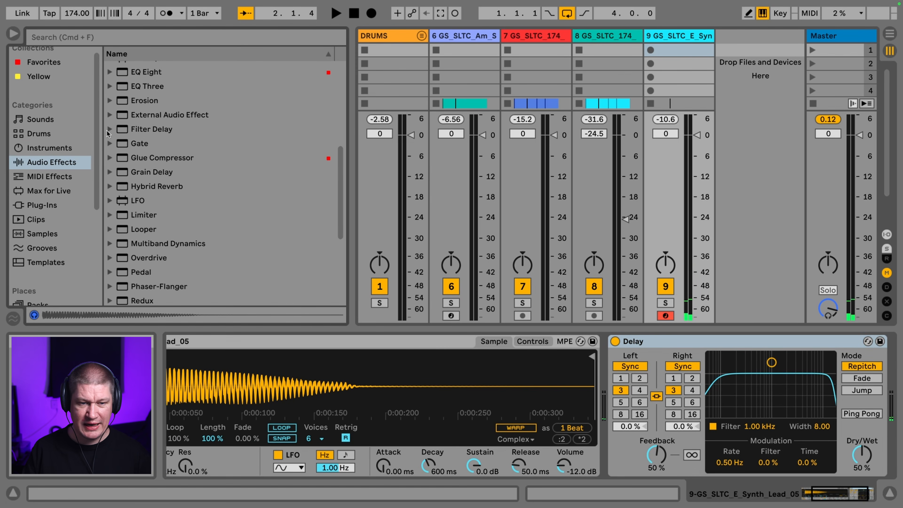
left_click(161, 188)
left_click_drag(880, 397, 880, 397)
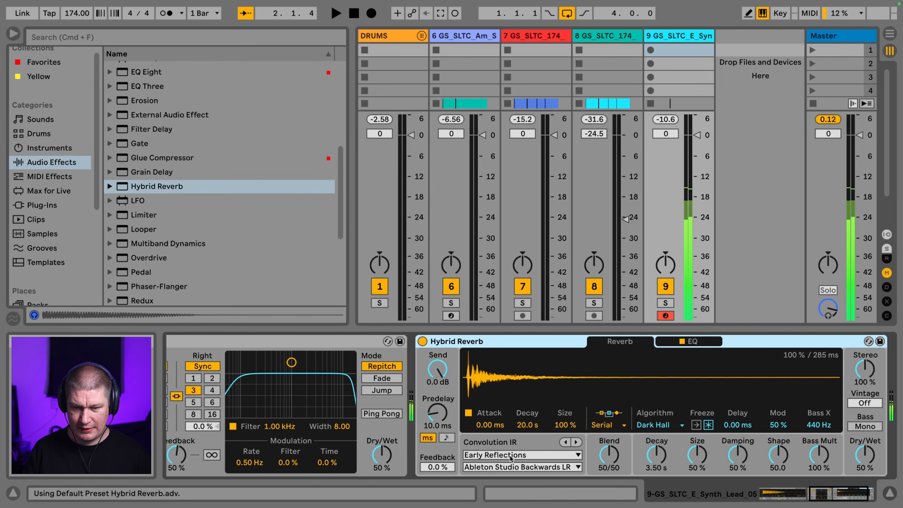
Set the Hybrid Reverb to the Plates impulse with 29% dry/wet and 2.45 s decay, and lower the track volume to -5.4 dB
left_click(498, 455)
left_click(492, 392)
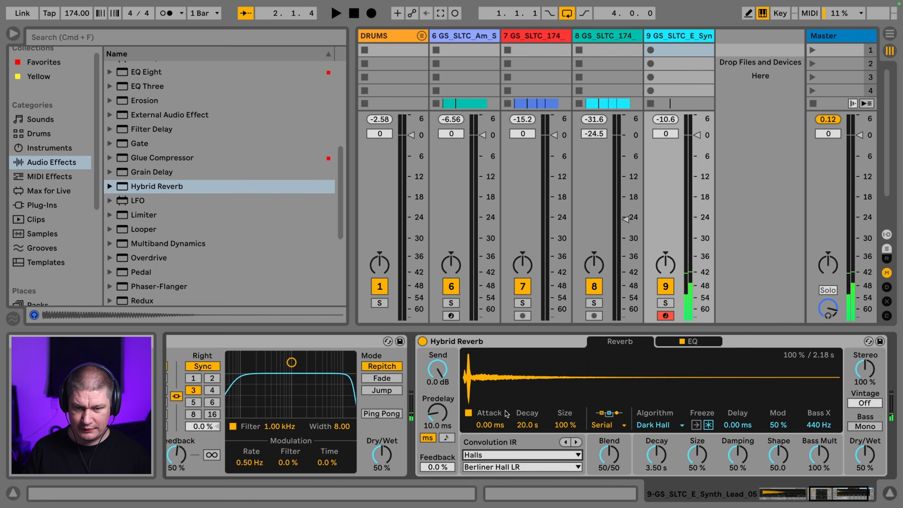
left_click(498, 454)
left_click(497, 399)
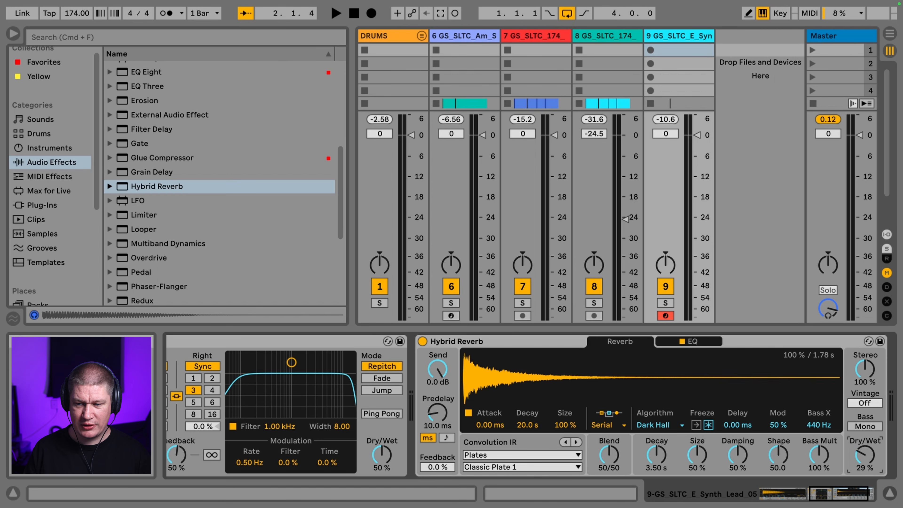
left_click_drag(659, 456, 658, 470)
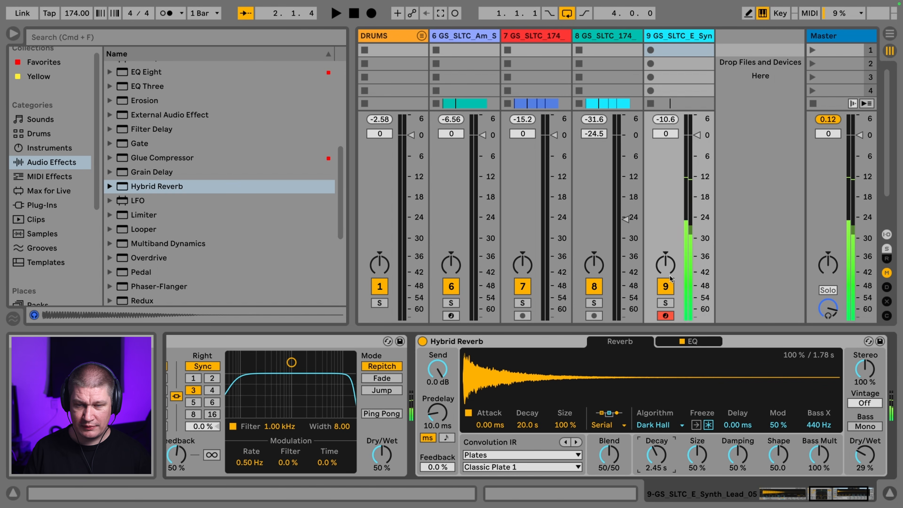
left_click_drag(697, 135, 697, 154)
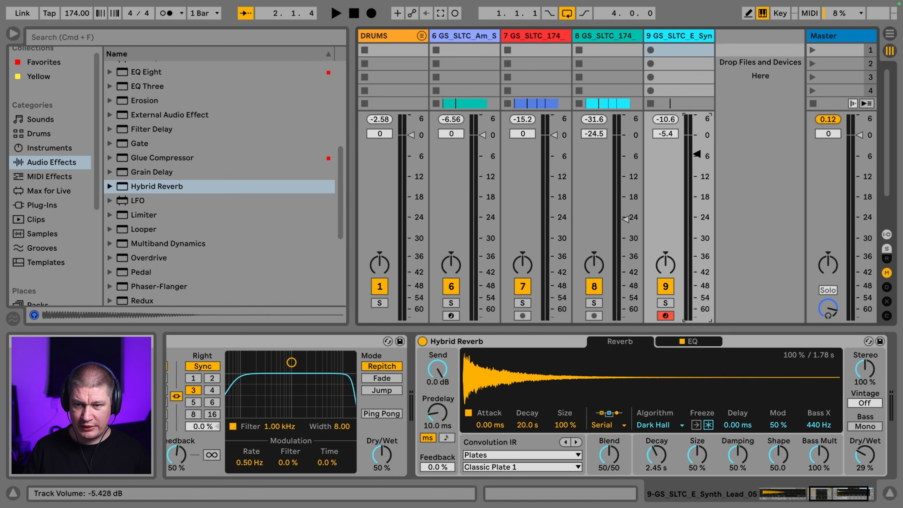
Hide the browser, switch to the arrangement, and create an empty four-bar MIDI clip on the synth lead track
key("super+alt+b")
key("Tab")
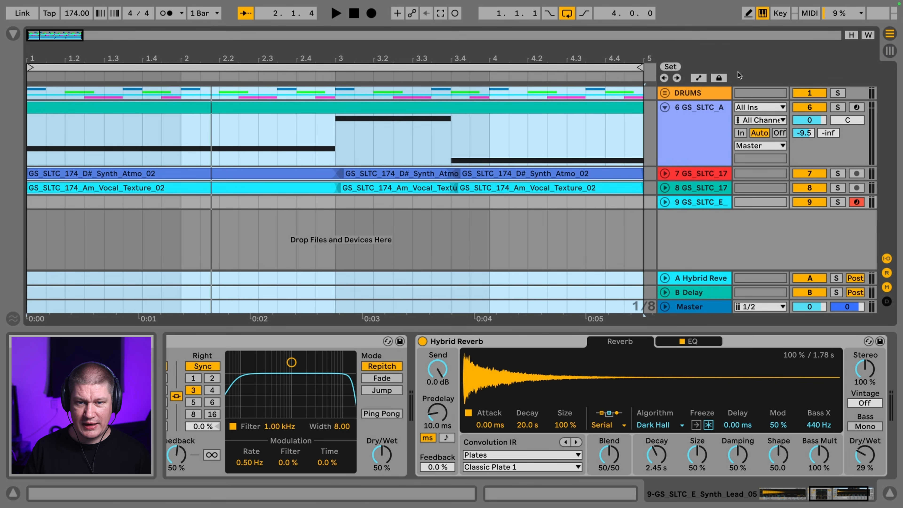
left_click_drag(644, 202, 14, 228)
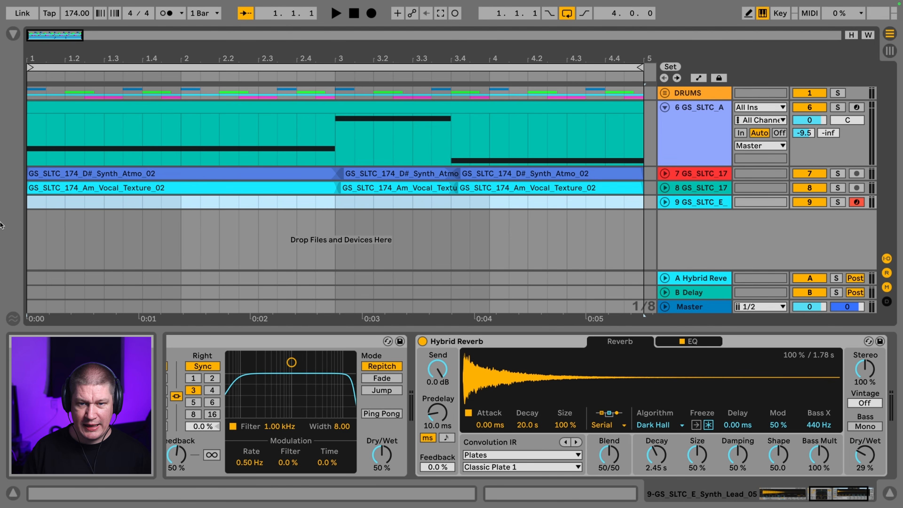
key("super+shift+m")
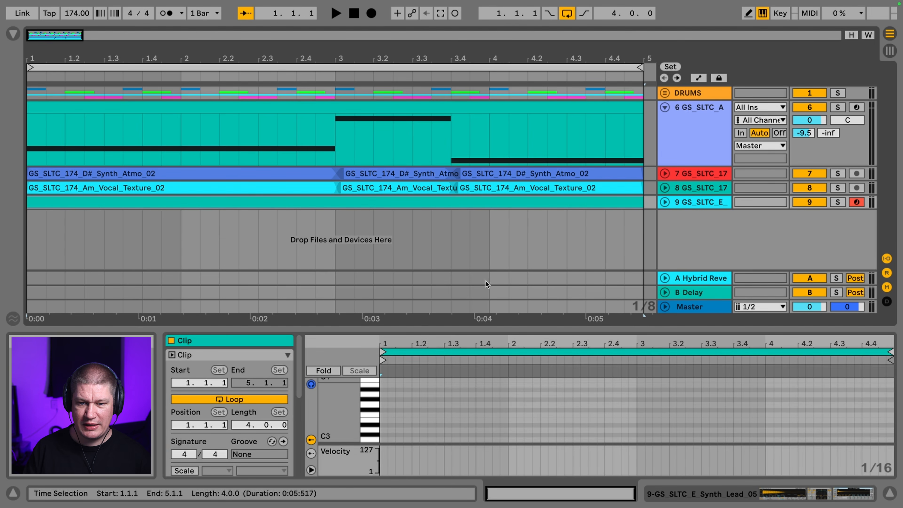
Enter four descending sixteenth notes from C#4 to F3 in the clip's first bar and audition the track in solo
left_click_drag(504, 325, 504, 77)
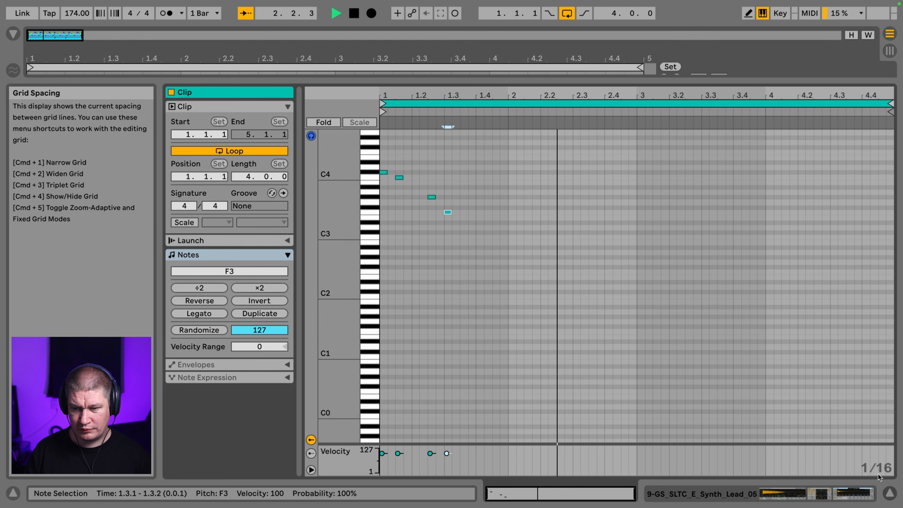
left_click(889, 493)
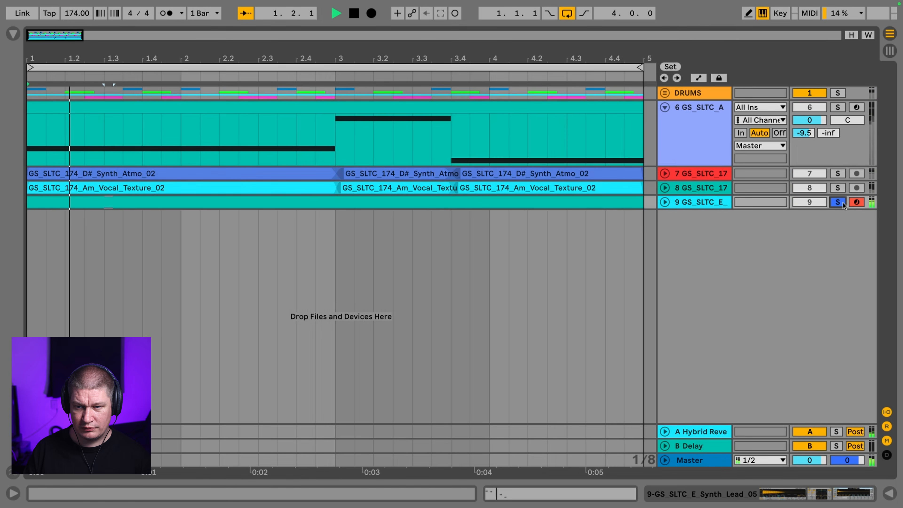
left_click(837, 203)
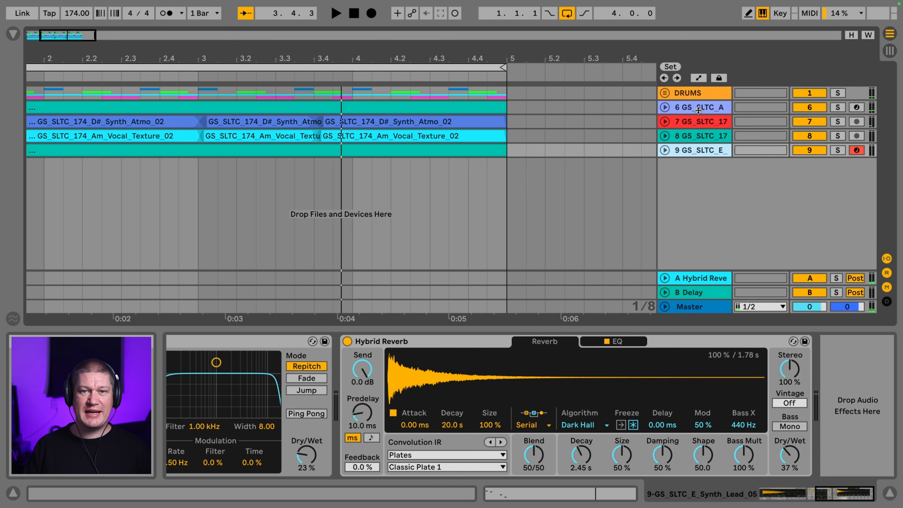
Rename the four instrument tracks below the drums as piano, pad, vocal texture and synth lead
left_click(698, 108)
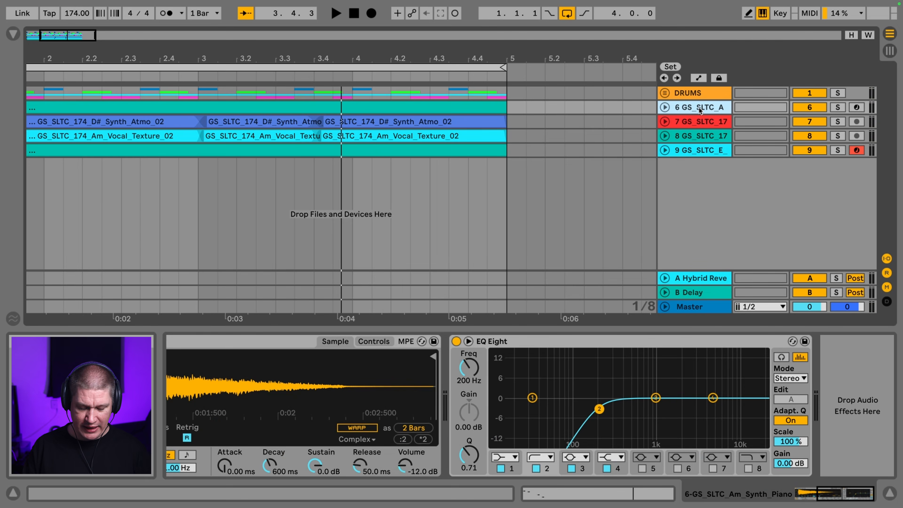
key("super+r")
type("piano")
key("Tab")
type("pad")
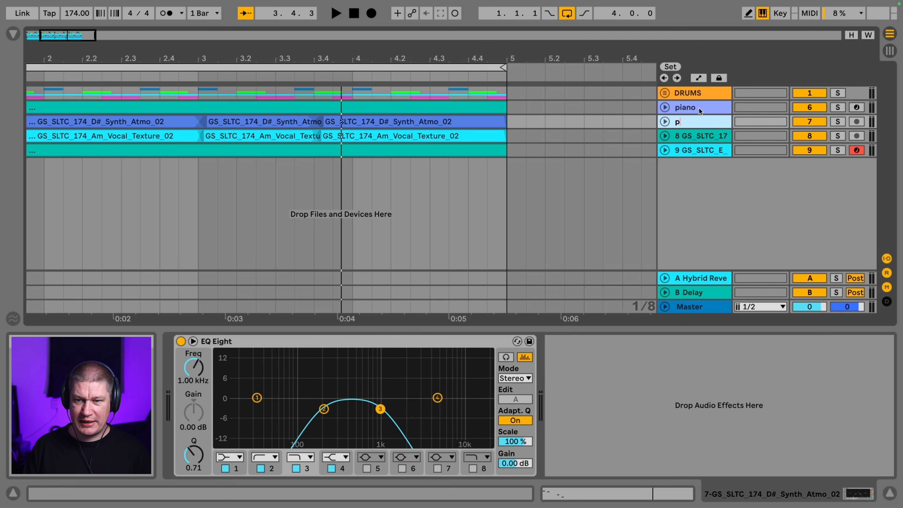
key("Tab")
type("vocal texture")
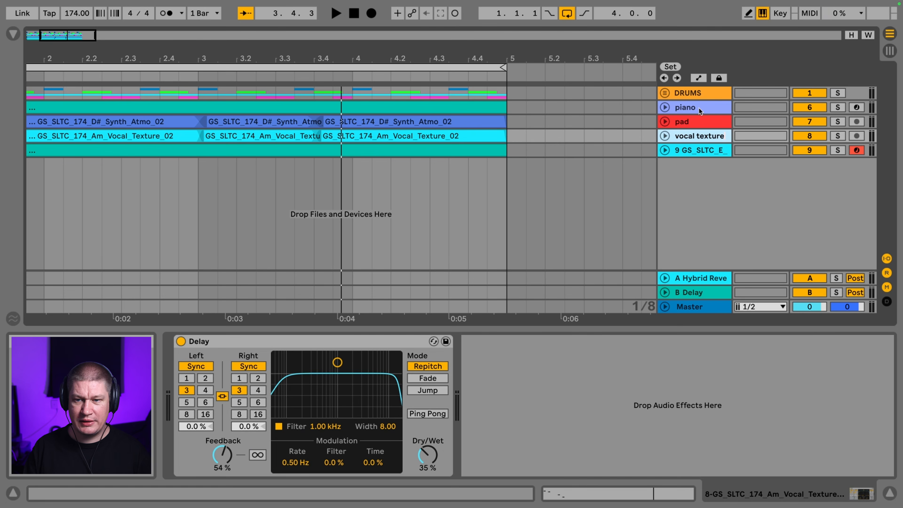
key("Tab")
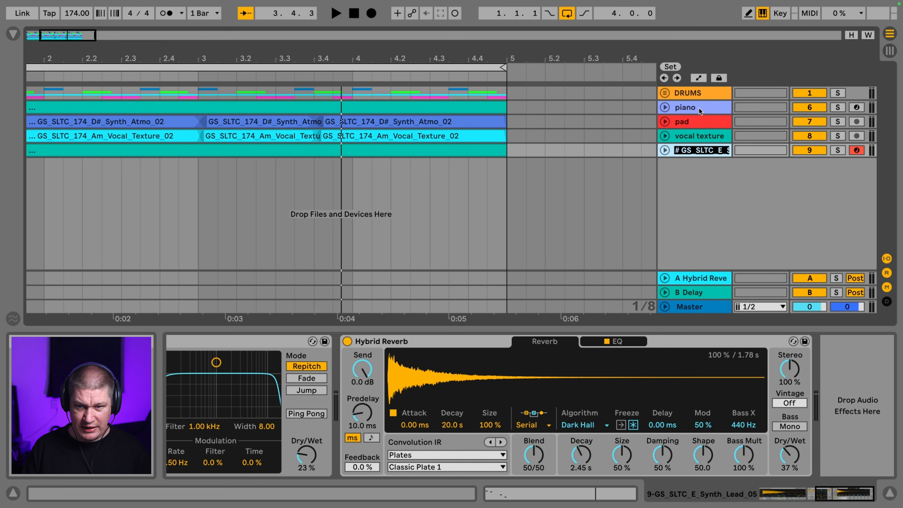
type("synth lead")
key("Return")
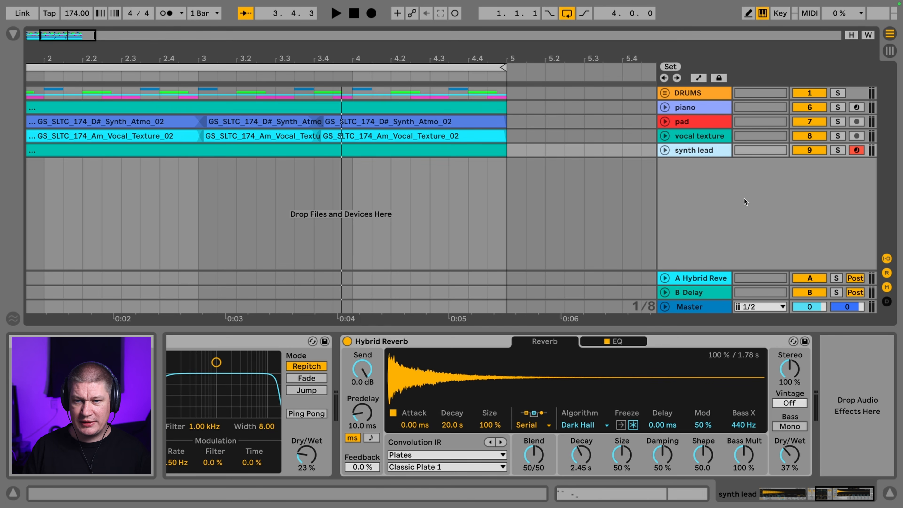
Group the tracks from piano through synth lead and name the group INSTRUM
left_click(684, 106)
left_click(693, 147, "shift")
key("ctrl+g")
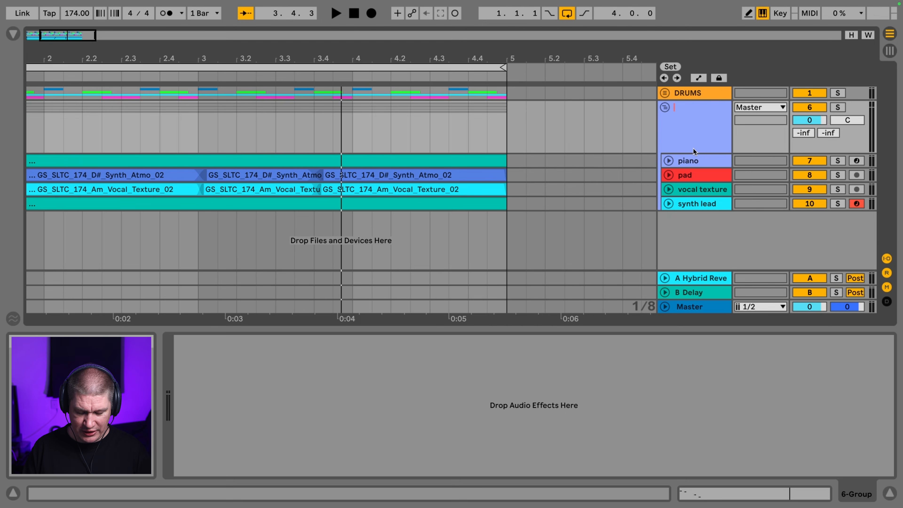
type("I")
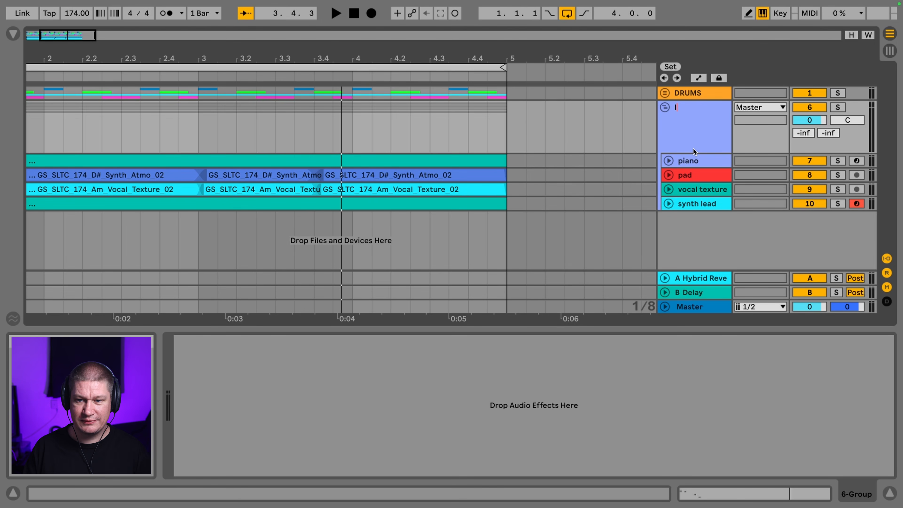
type("NSTRUM")
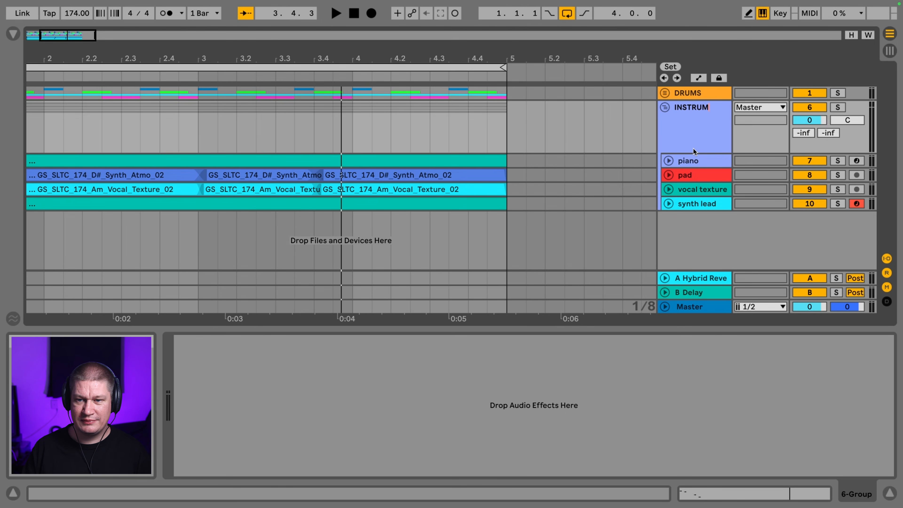
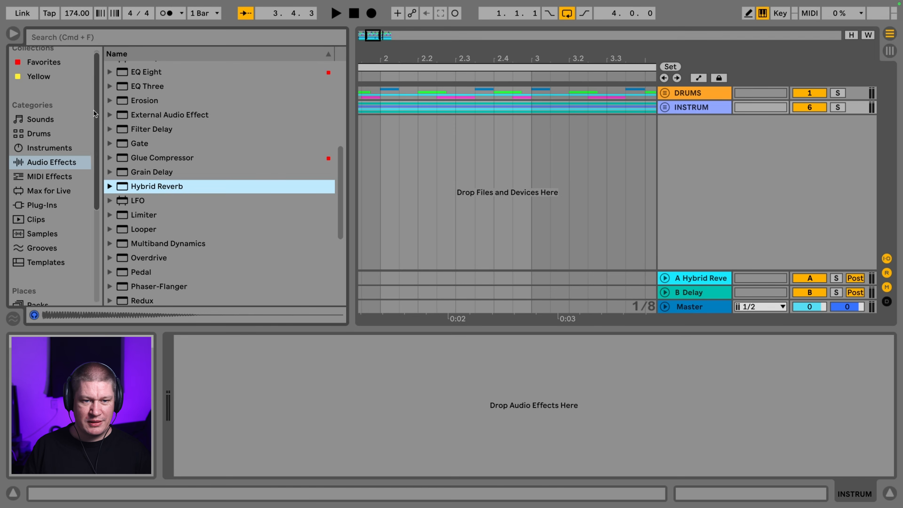
In the Production folder, collapse GS_SLTC_Synth One Shots and open the GS_SLTC_Bass One Shots folder
scroll(49, 215, "down", 4)
left_click(52, 238)
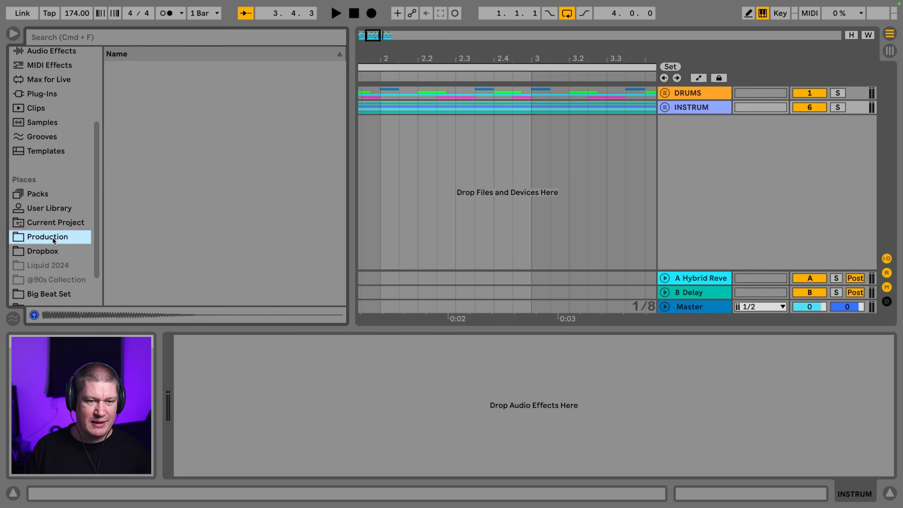
scroll(151, 135, "up", 10)
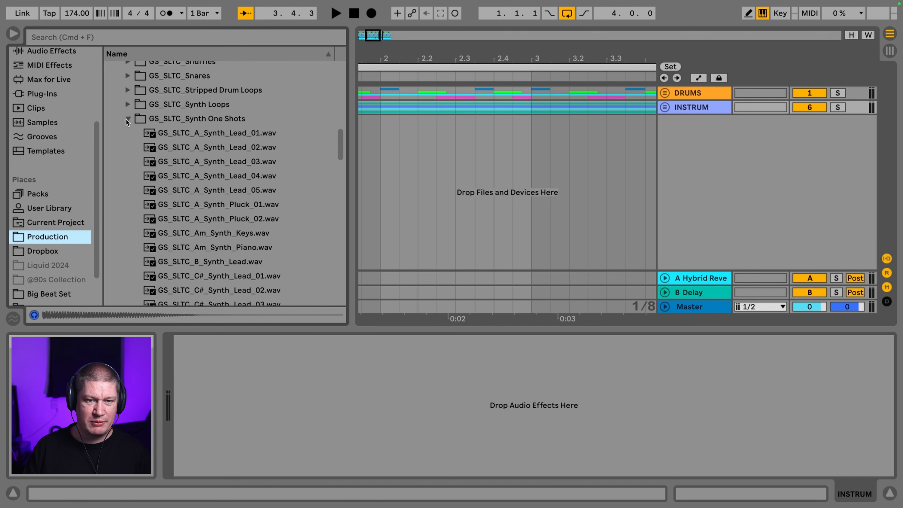
left_click(128, 119)
scroll(137, 133, "up", 4)
scroll(141, 137, "up", 5)
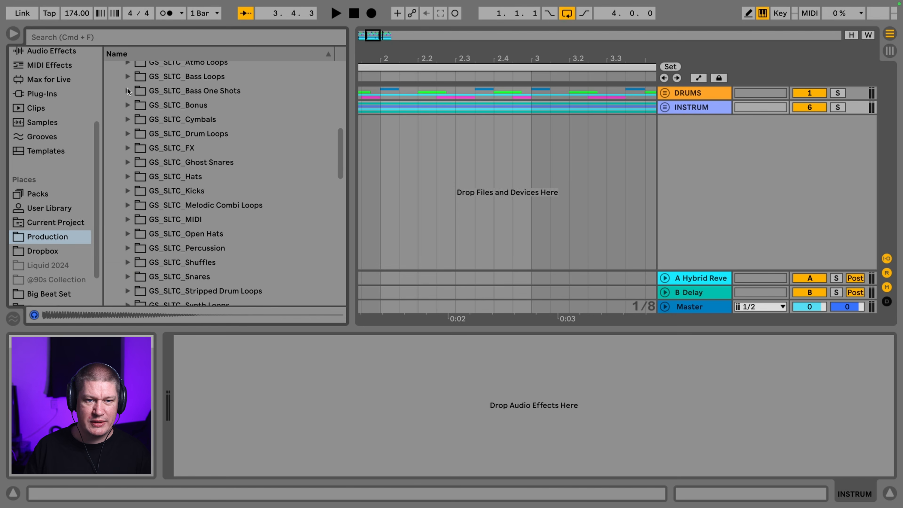
left_click(129, 91)
scroll(192, 99, "down", 1)
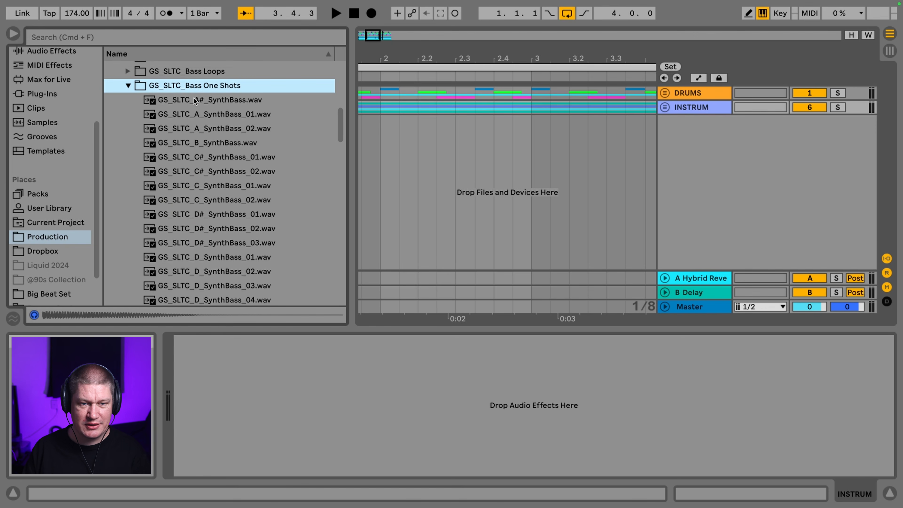
Audition the bass one shots from GS_SLTC_A#_SynthBass through GS_SLTC_C#_SynthBass_02
left_click(194, 99)
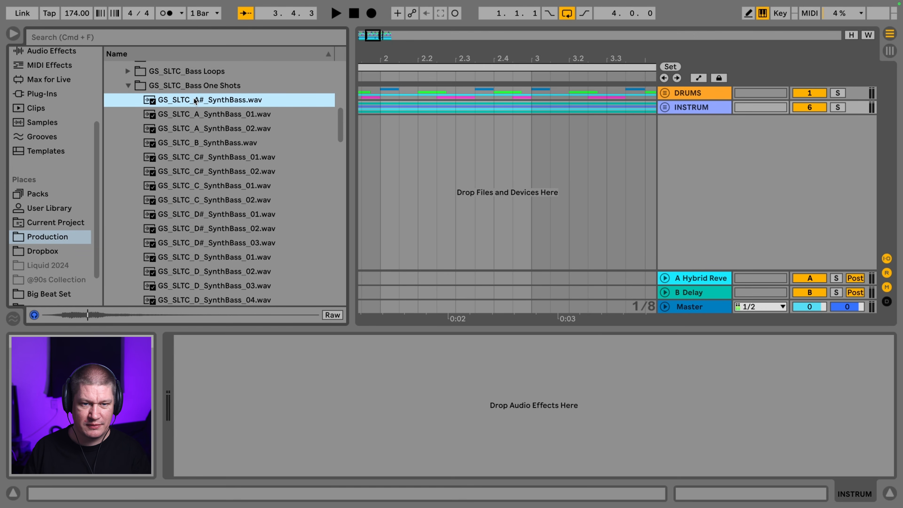
key("Down")
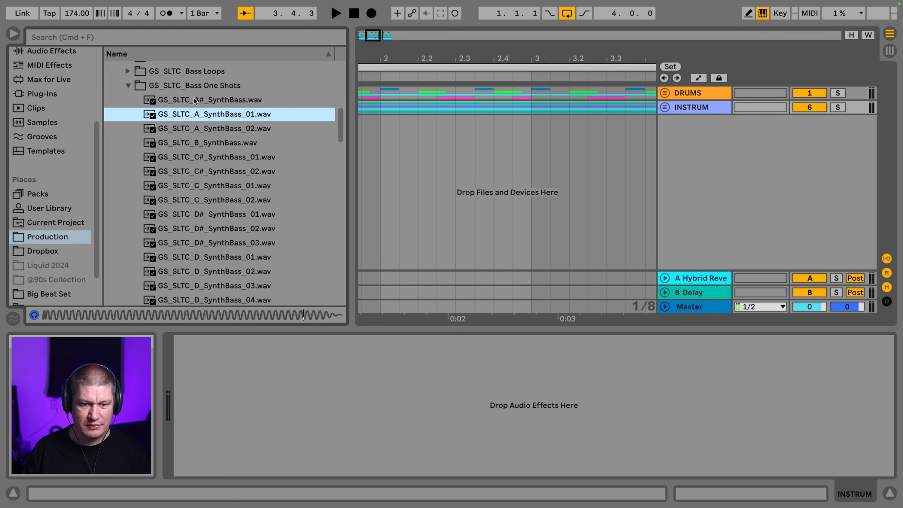
key("Down")
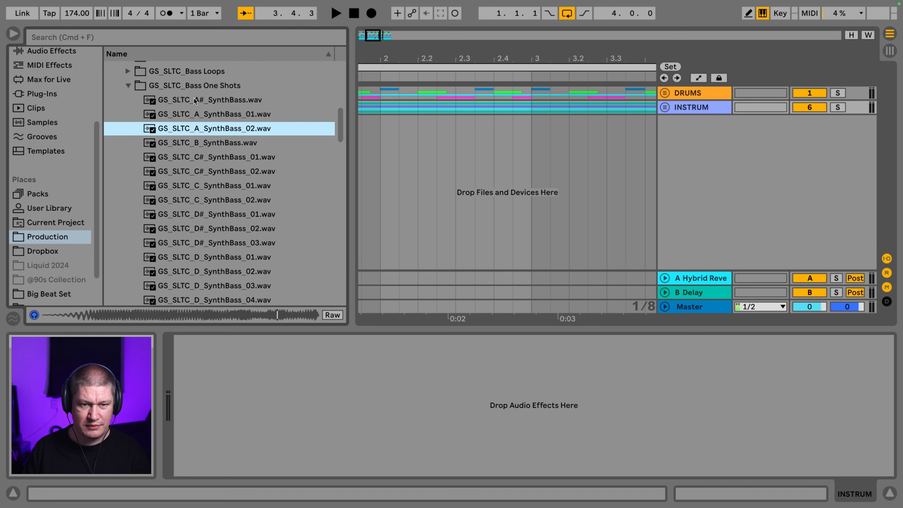
key("Down")
key("Down")
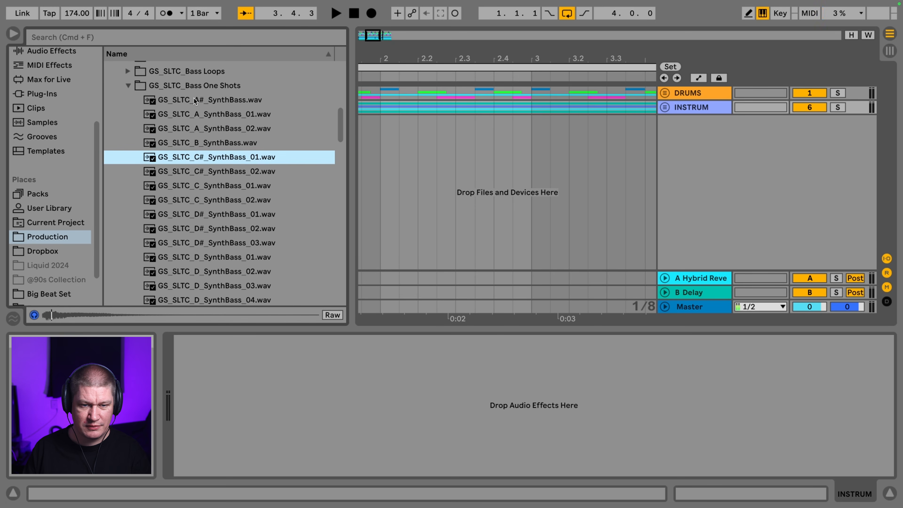
key("Down")
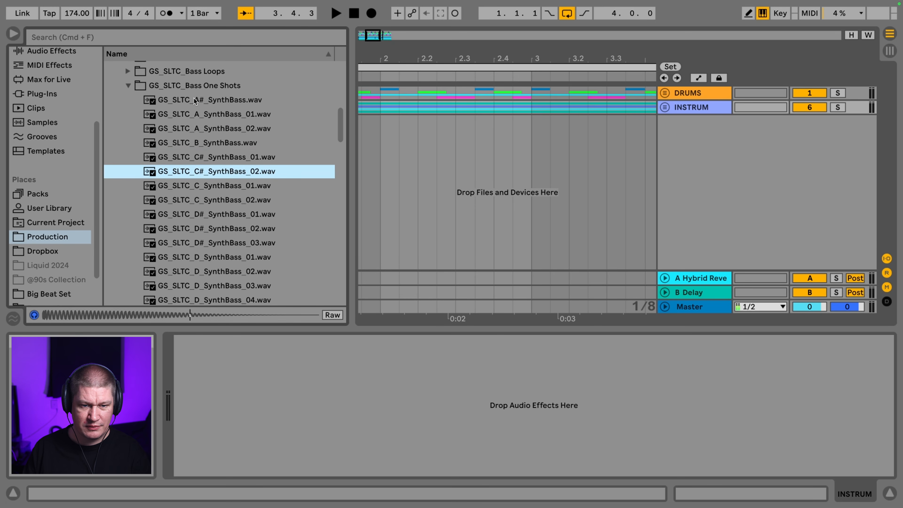
scroll(223, 166, "down", 1)
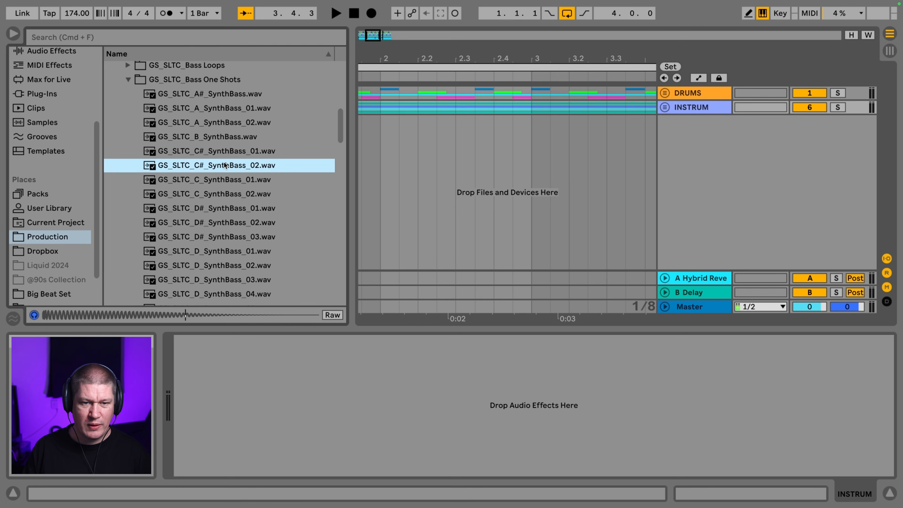
Add a new Simpler track, load GS_SLTC_C#_SynthBass_02.wav into it and transpose it by -1 st
scroll(46, 87, "up", 2)
left_click(46, 87)
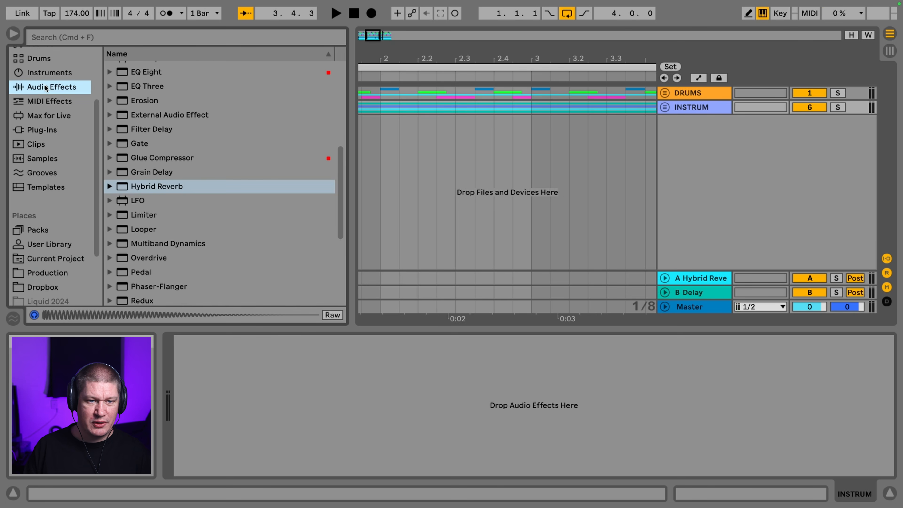
scroll(50, 93, "up", 1)
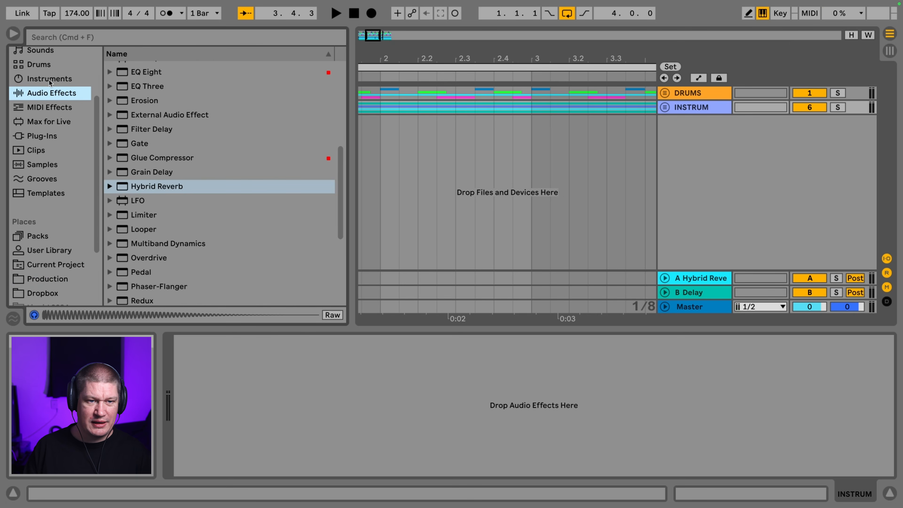
left_click(49, 79)
left_click_drag(134, 100, 415, 149)
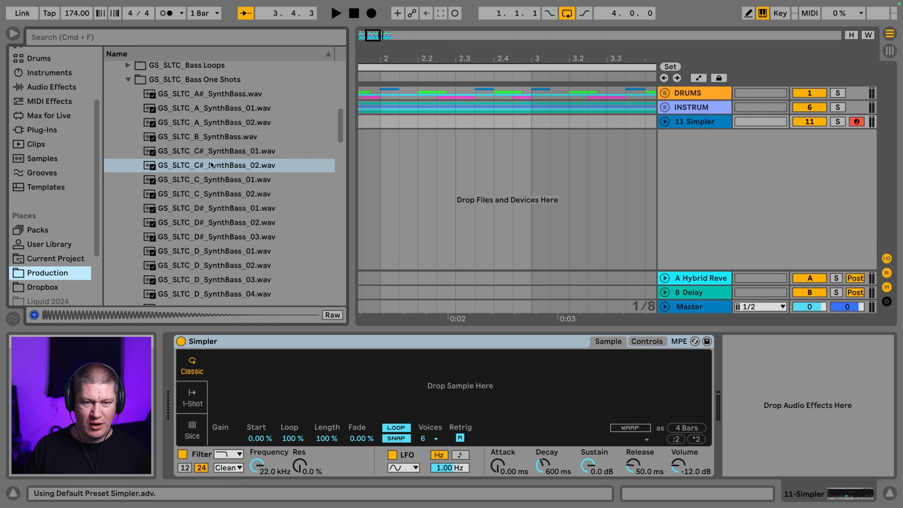
left_click_drag(211, 166, 394, 387)
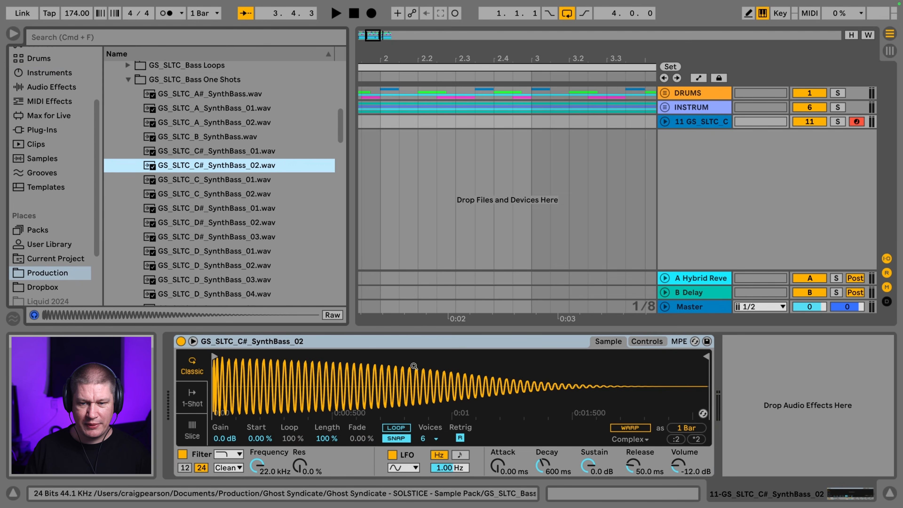
left_click(645, 341)
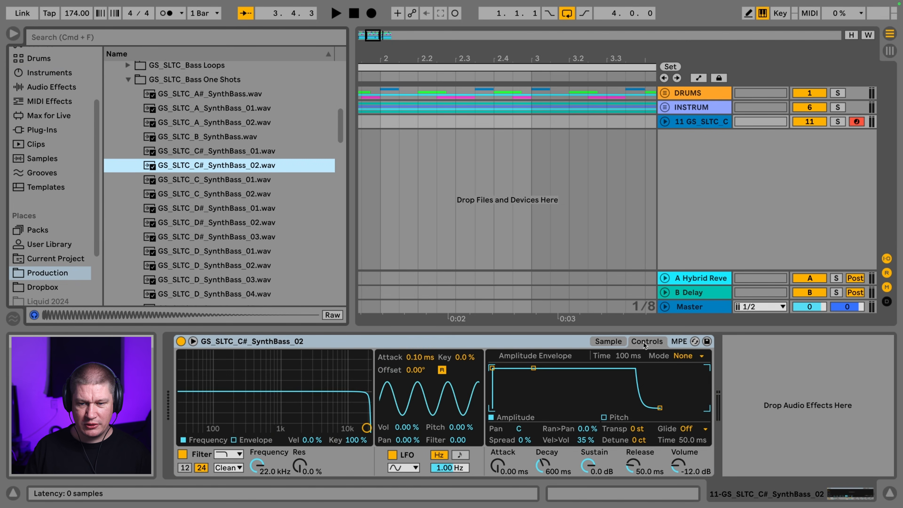
left_click(633, 429)
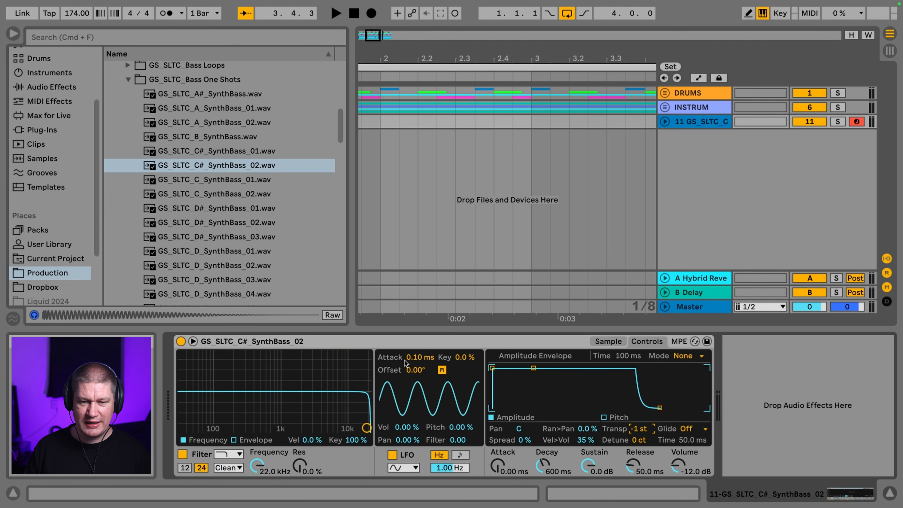
Create an empty four-bar MIDI clip on the bass track, starting at bar 1
left_click(12, 33)
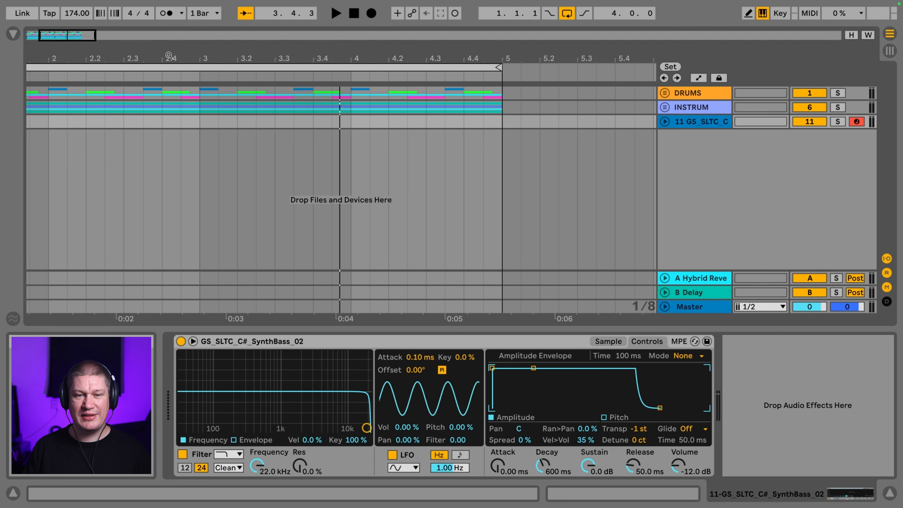
left_click_drag(506, 127, 1, 138)
key("z")
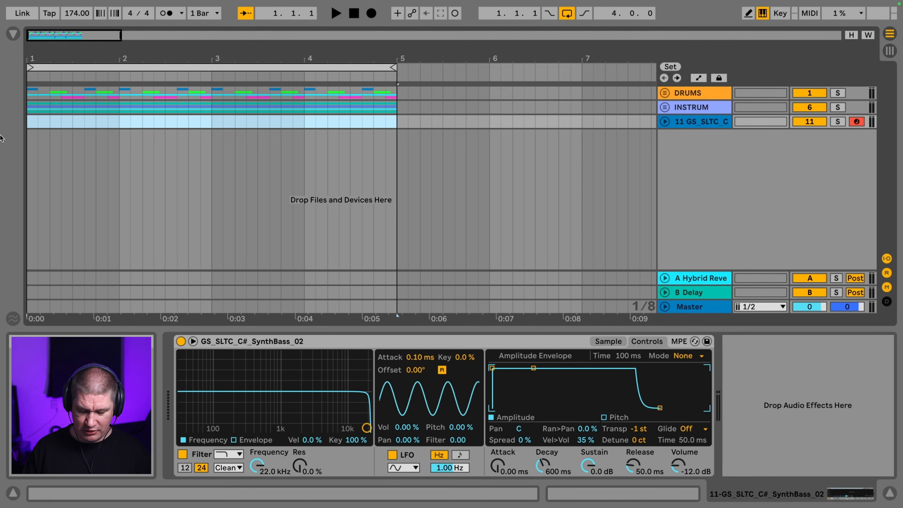
key("ctrl+shift+m")
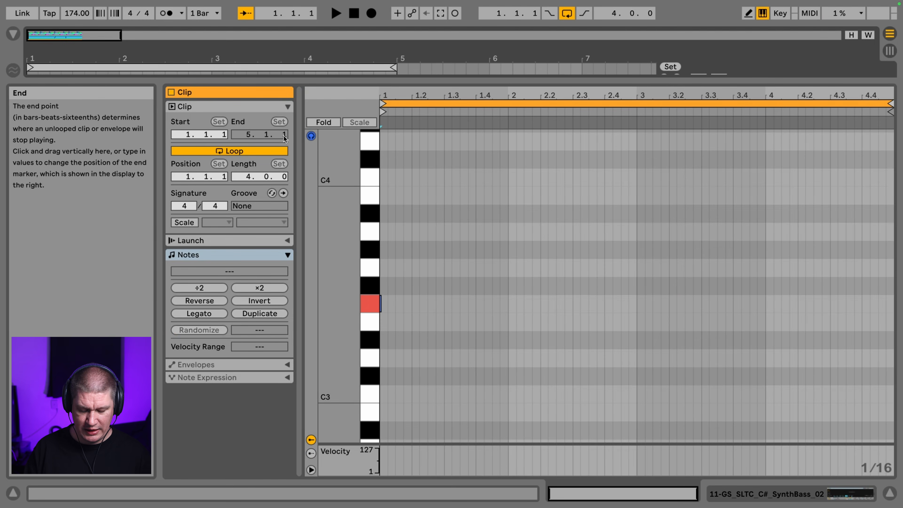
Write the bassline with F3 across bars 1 and 2, two A#3 notes from bar 3 and D#3 from 3.4.1 to the clip's end
key("j")
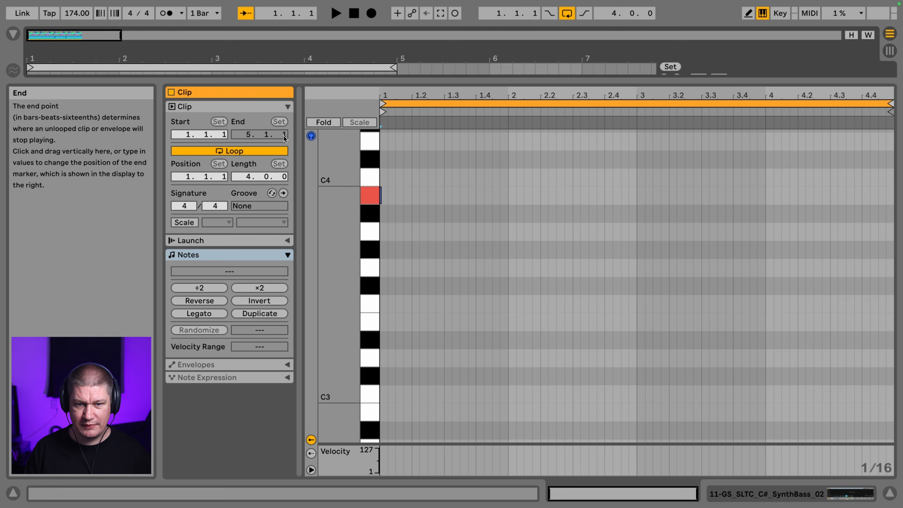
key("f")
key("a")
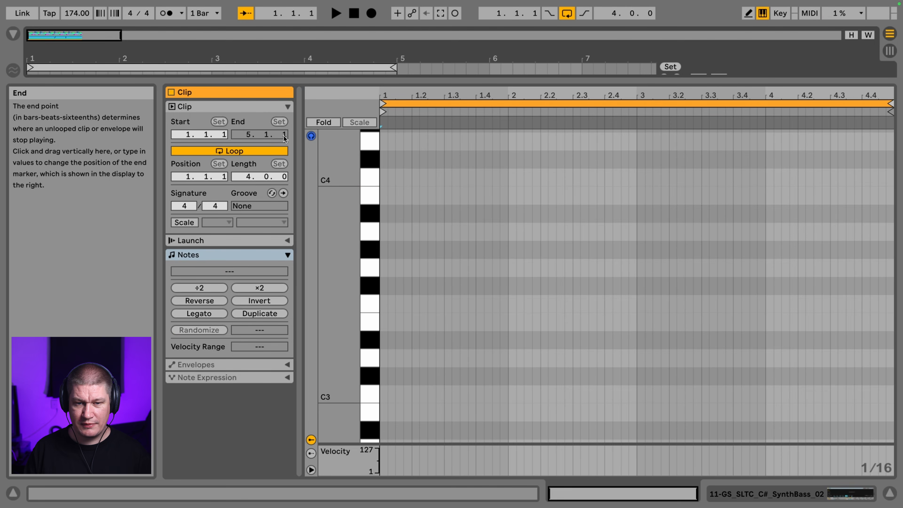
key("space")
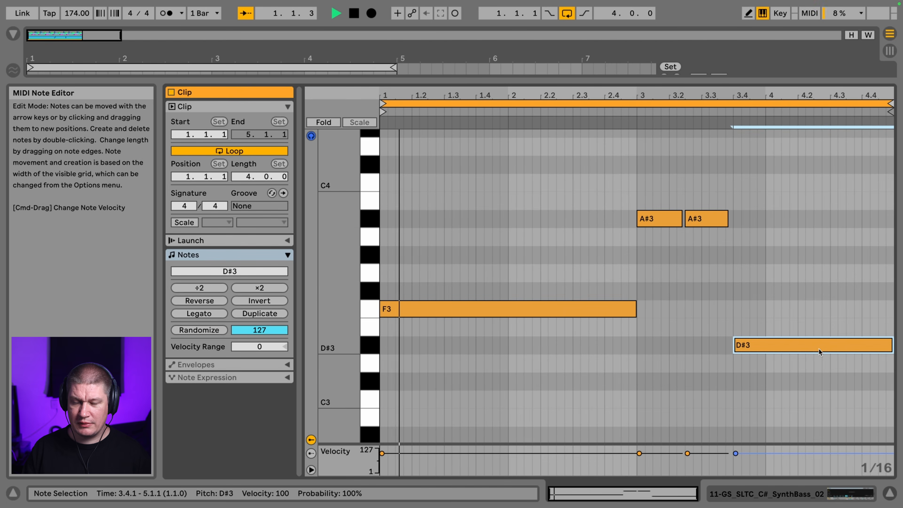
left_click(890, 494)
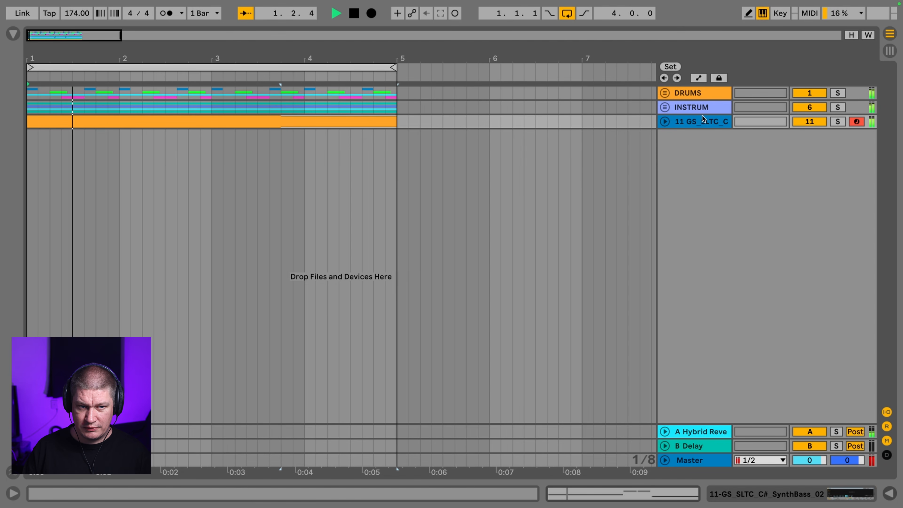
key("space")
Expand the DRUMS group and duplicate the first GS_SLTC_Kick_13 clip so that a second kick lands on 1.1.3
left_click(665, 93)
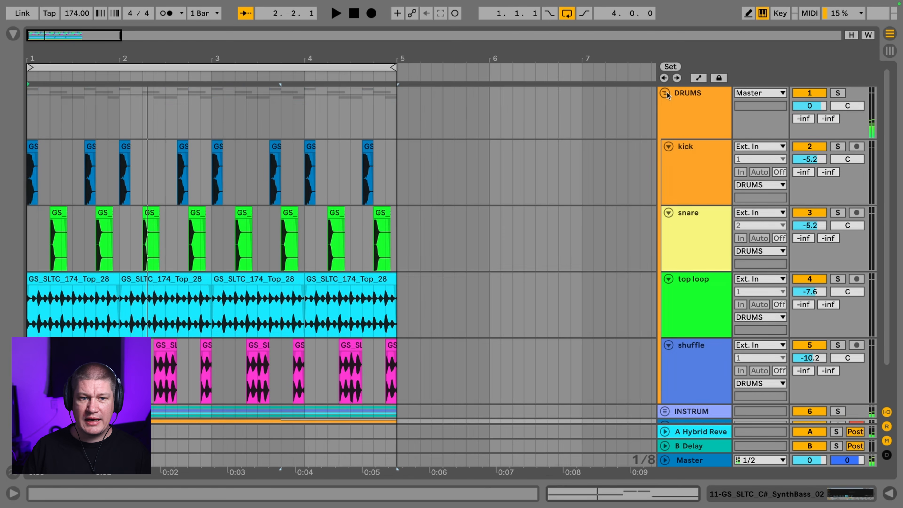
left_click_drag(31, 57, 30, 103)
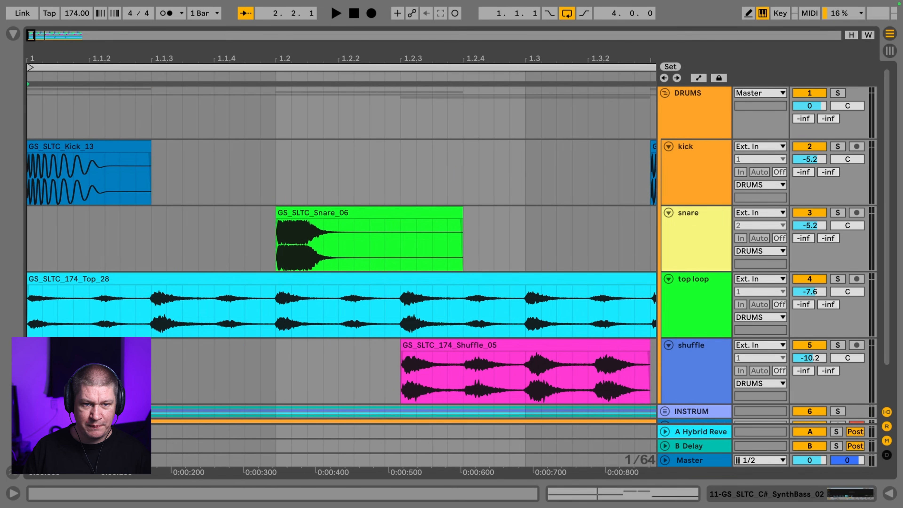
left_click(66, 146)
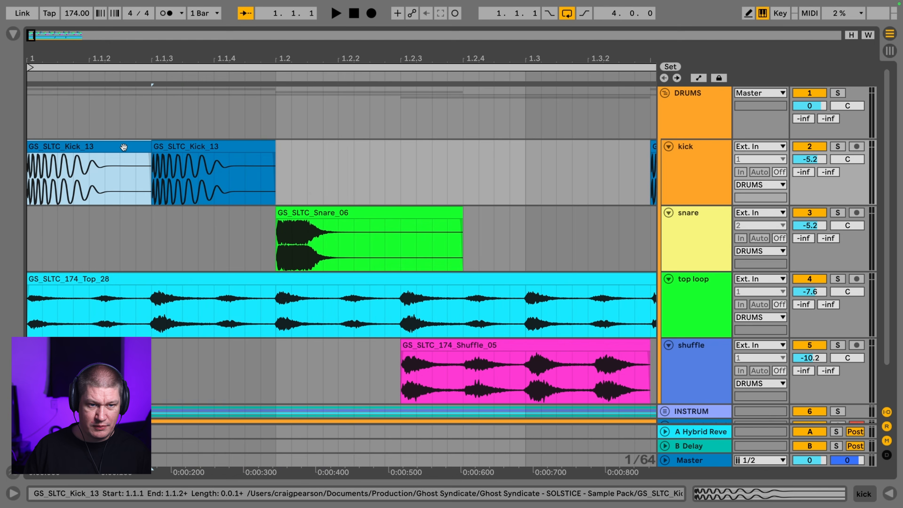
key("space")
key("space")
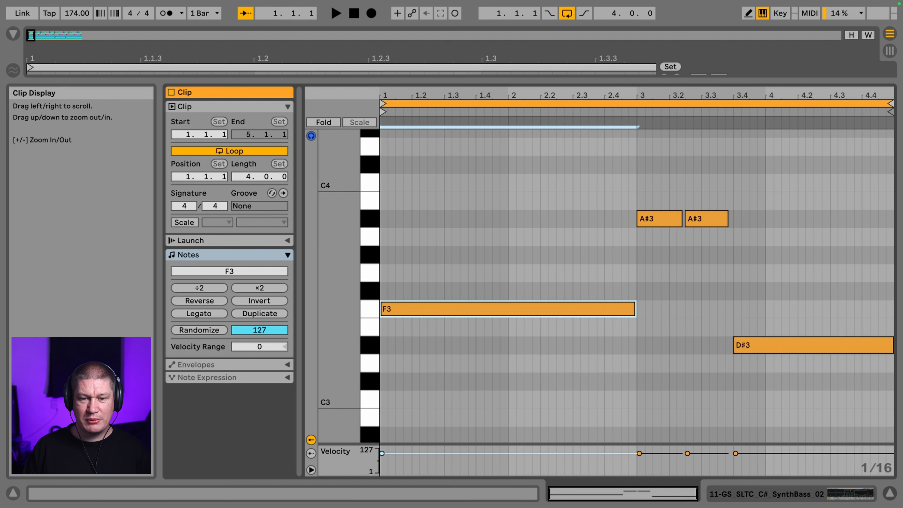
Break the long F3 bass note into four F3 notes starting at 1.1.1, 1.1.3, 2.1.1 and 2.2.3, and play the loop
left_click_drag(389, 94, 389, 148)
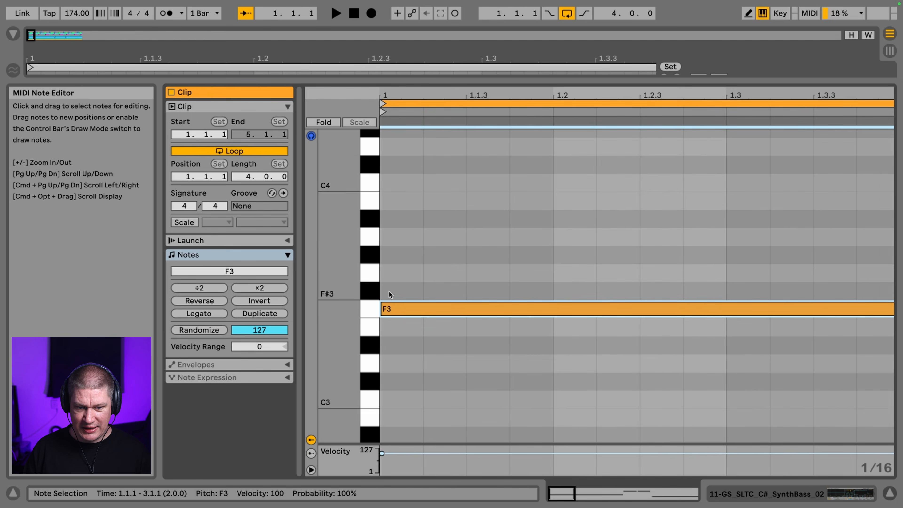
key("space")
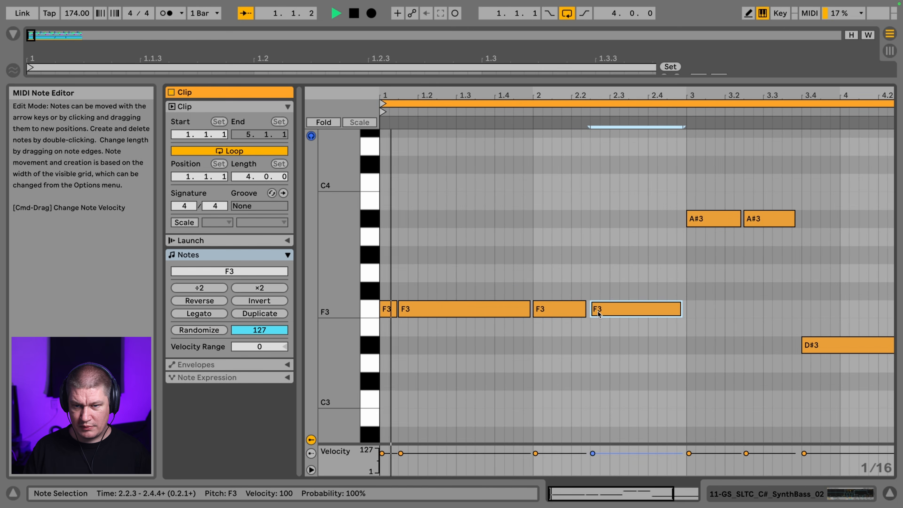
left_click(888, 494)
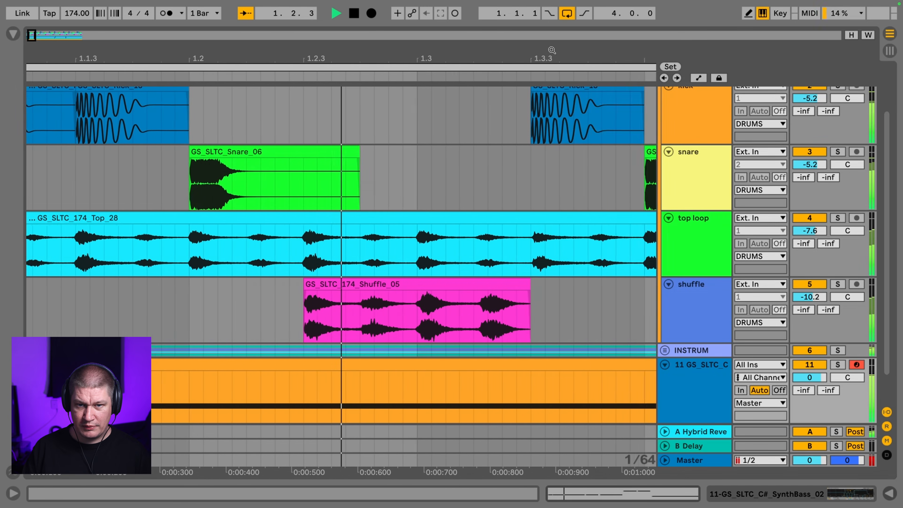
left_click_drag(484, 44, 484, 7)
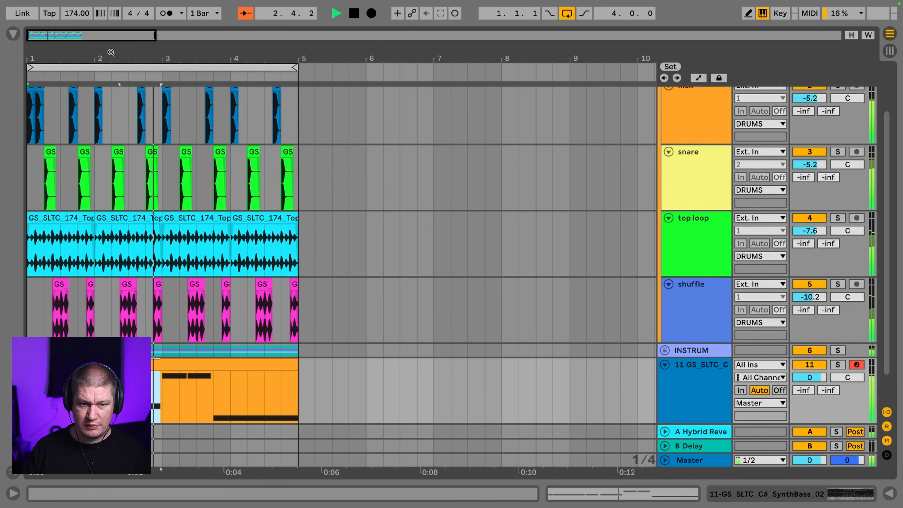
Search the plug-ins for totape and add ToTape8 to the INSTRUM group
scroll(579, 296, "down", 2)
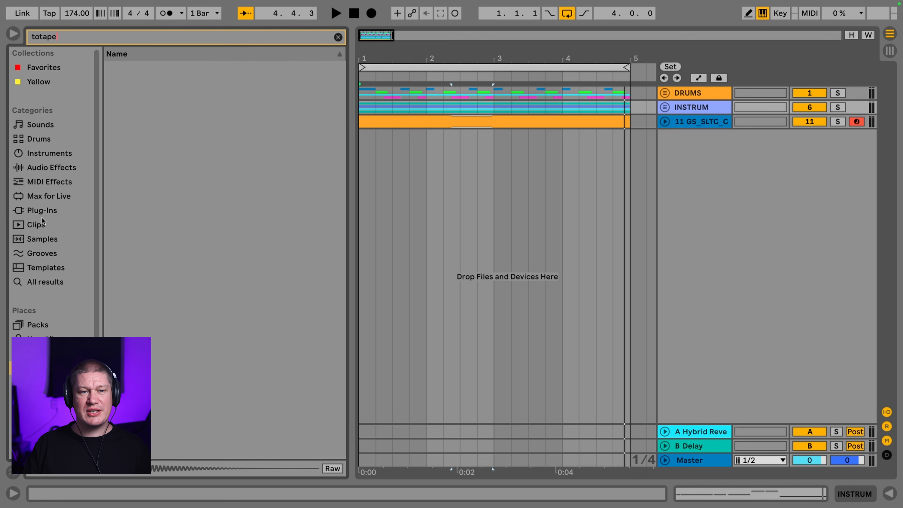
left_click(43, 213)
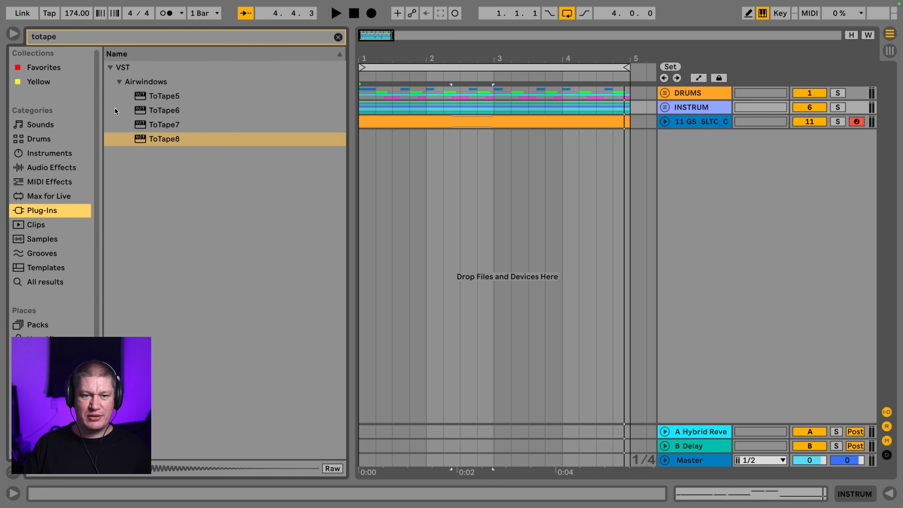
left_click(161, 141)
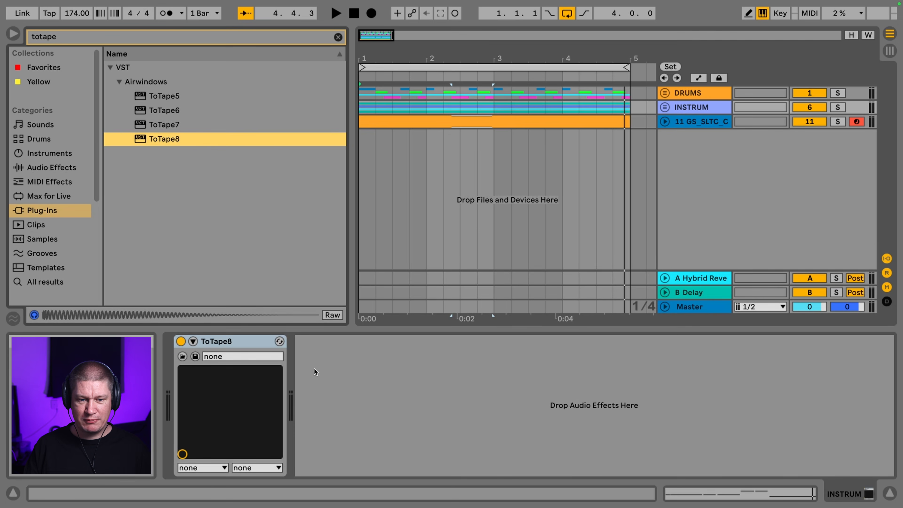
Set ToTape8's Input to 1.0, Flutter and HeadBmp to 0, and Output to about 0.137
left_click(193, 341)
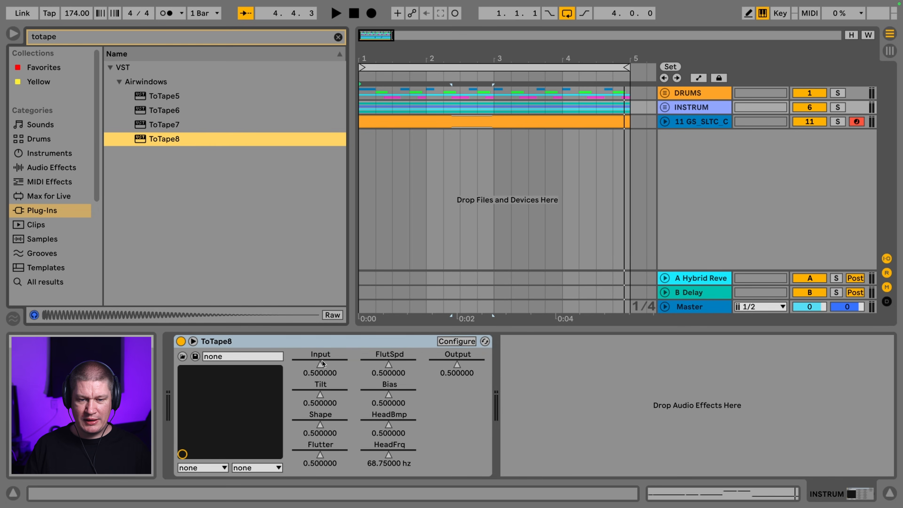
left_click(319, 454)
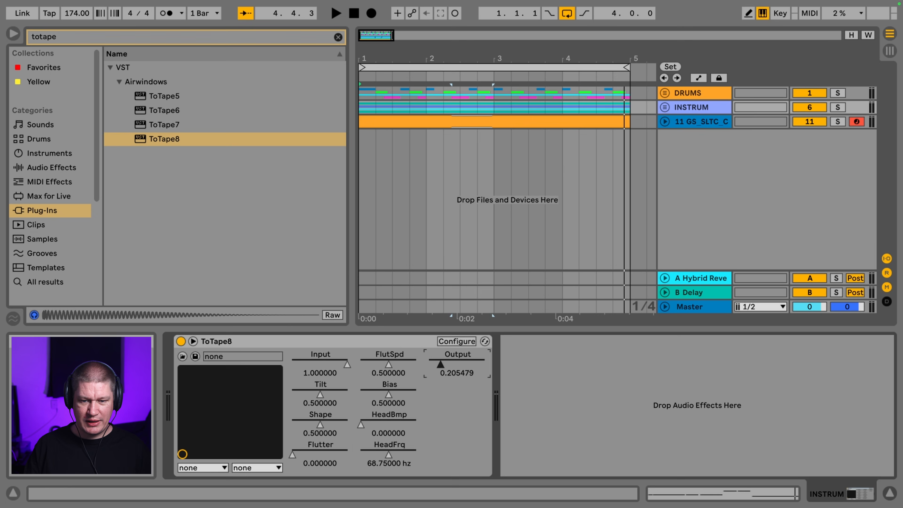
left_click_drag(438, 364, 437, 364)
Solo the INSTRUM group and play the loop to hear ToTape8's effect on it
key("space")
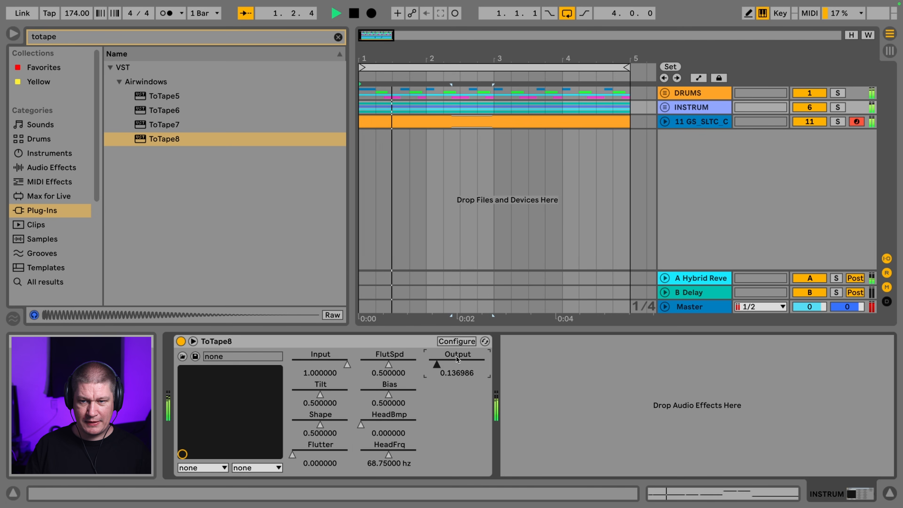
left_click(837, 107)
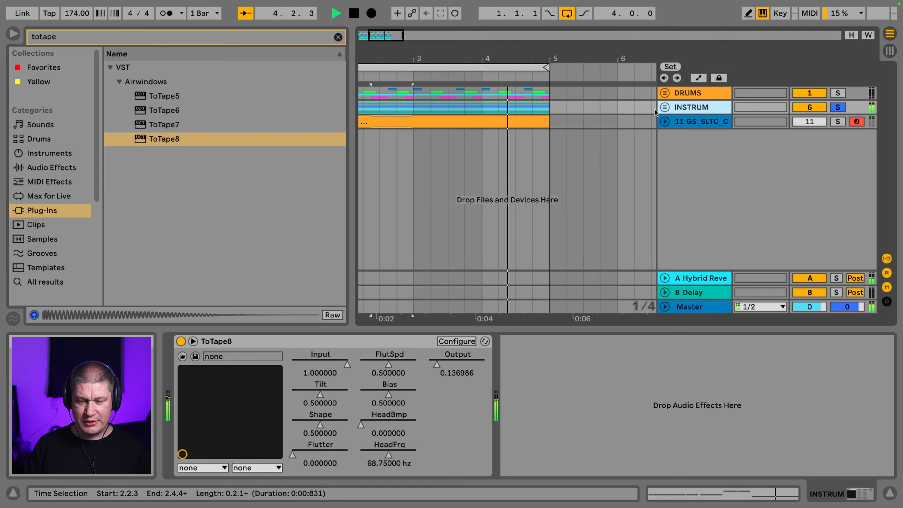
key("space")
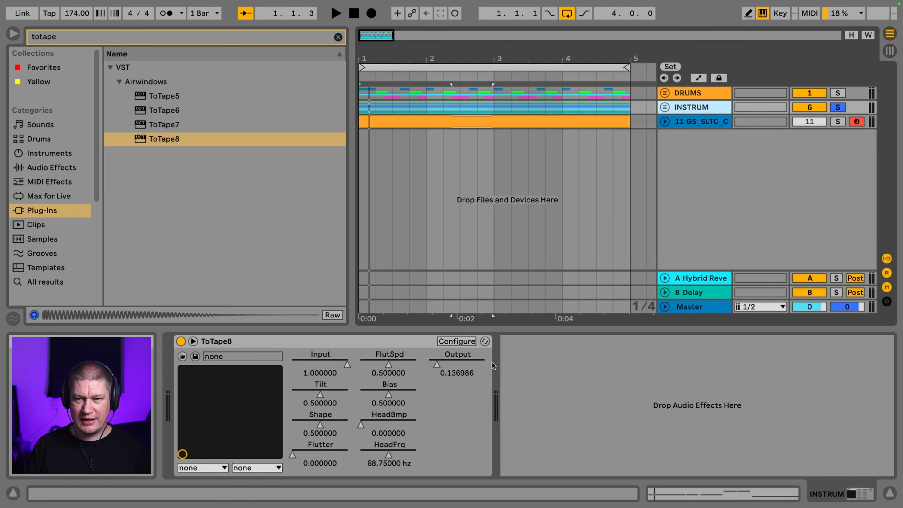
left_click(10, 36)
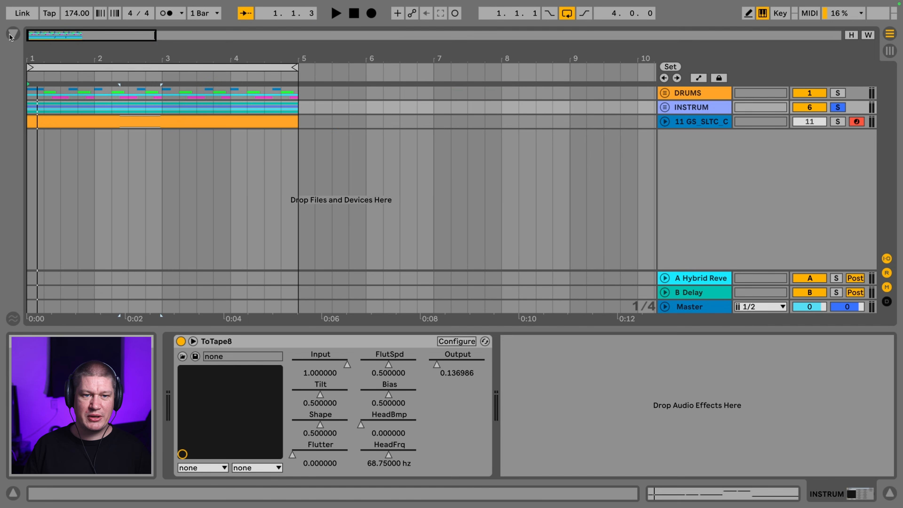
left_click_drag(51, 51, 73, 51)
key("space")
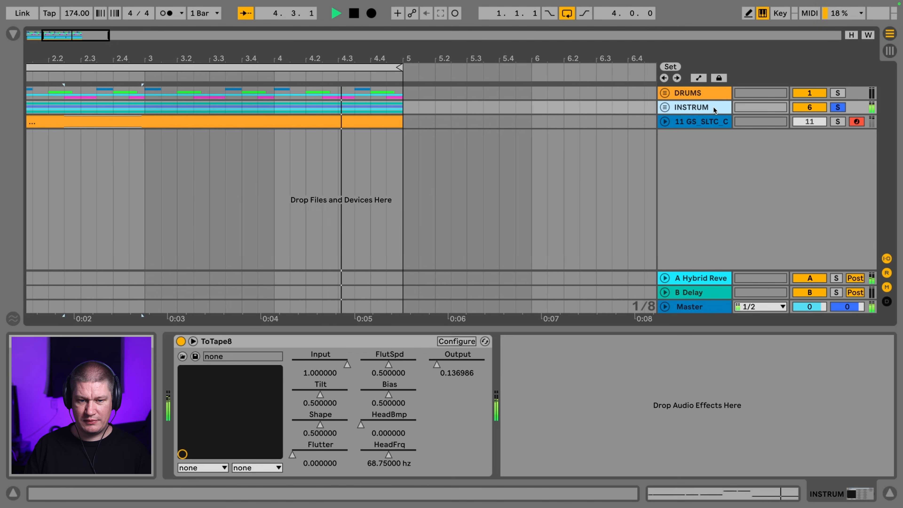
key("space")
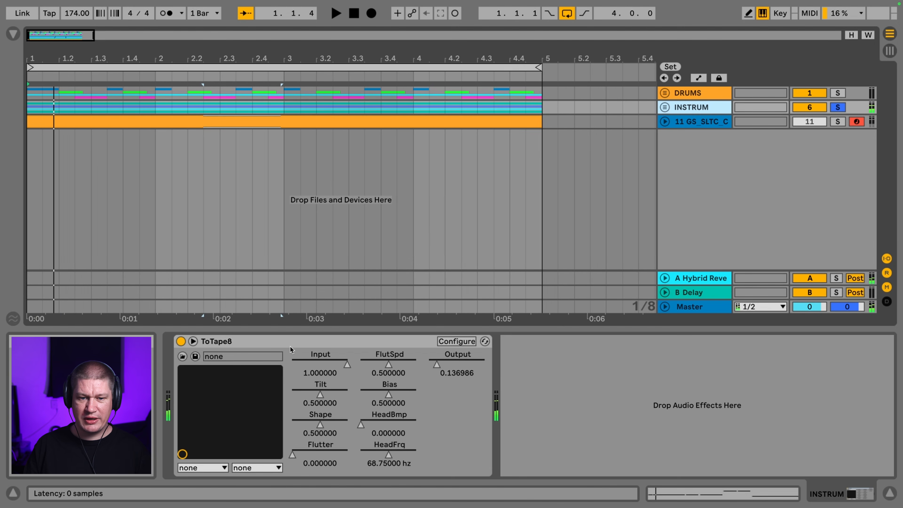
Copy ToTape8 with its settings from the INSTRUM group onto the bass track after Simpler, and play the bass soloed
left_click(301, 341)
left_click_drag(300, 341, 765, 403)
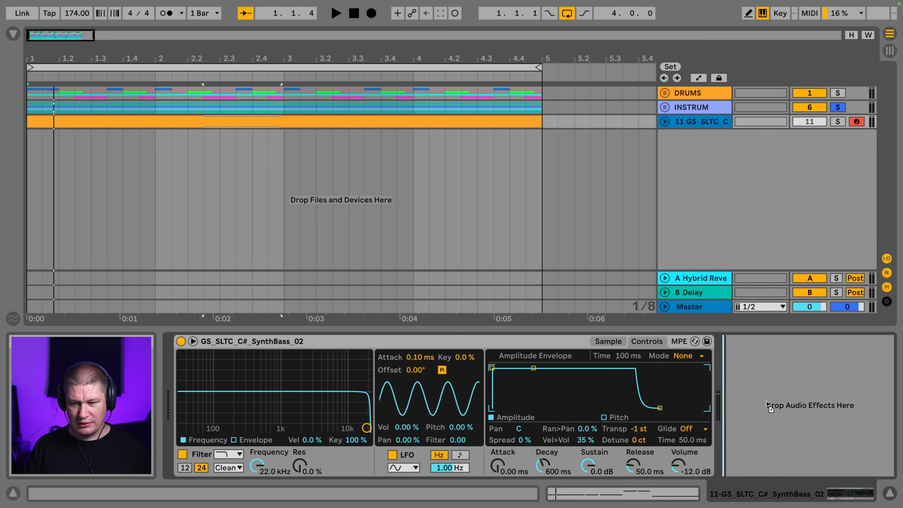
left_click_drag(768, 404, 769, 406)
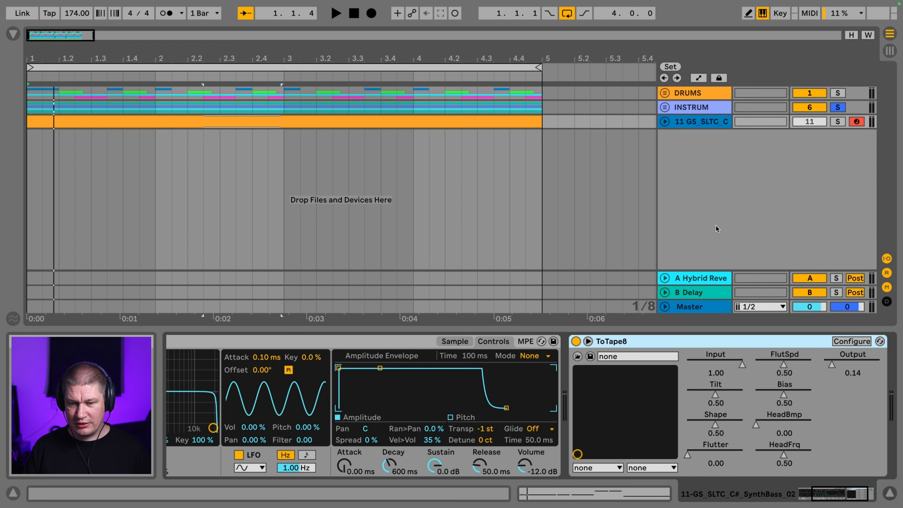
left_click(839, 121)
key("space")
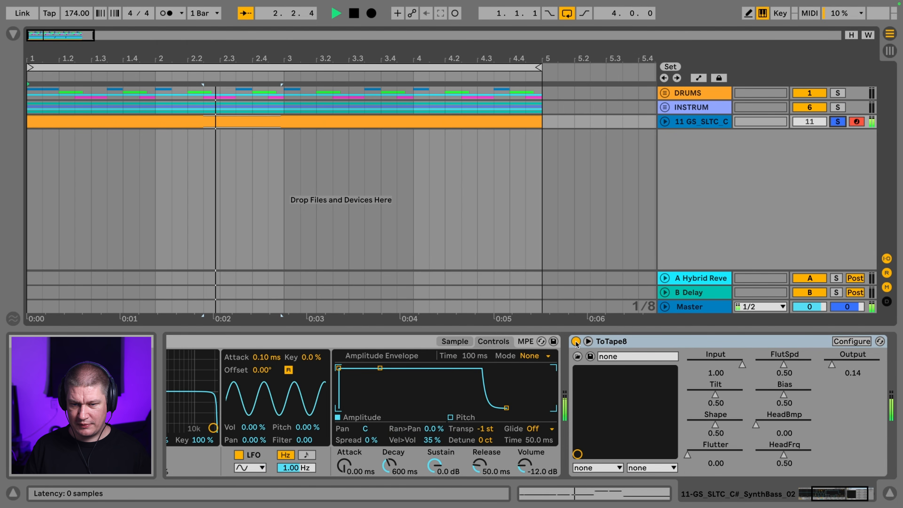
Bypass and re-enable ToTape8 on the soloed bass track to compare the sound, and stop playback
left_click(576, 341)
left_click(575, 341)
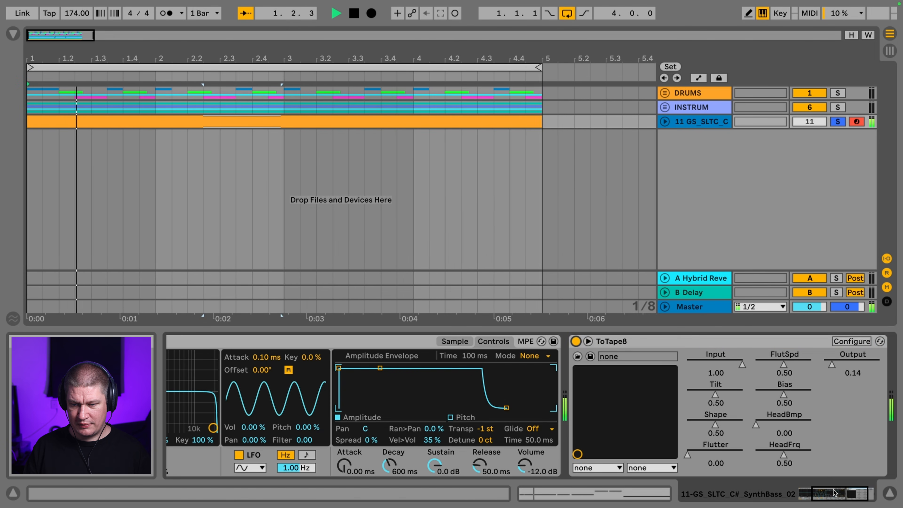
left_click(826, 486)
key("space")
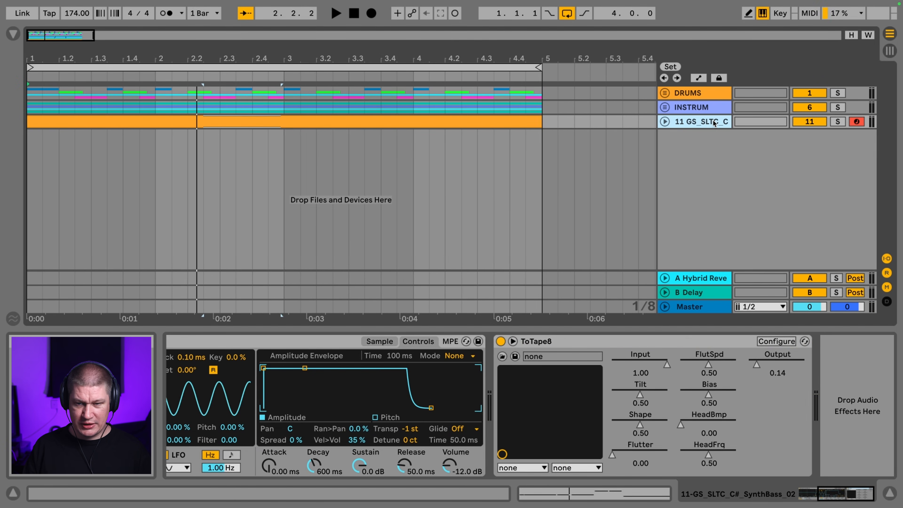
Rename the bass track to 808 and place it in a group named BASS between DRUMS and INSTRUM
double_click(714, 123)
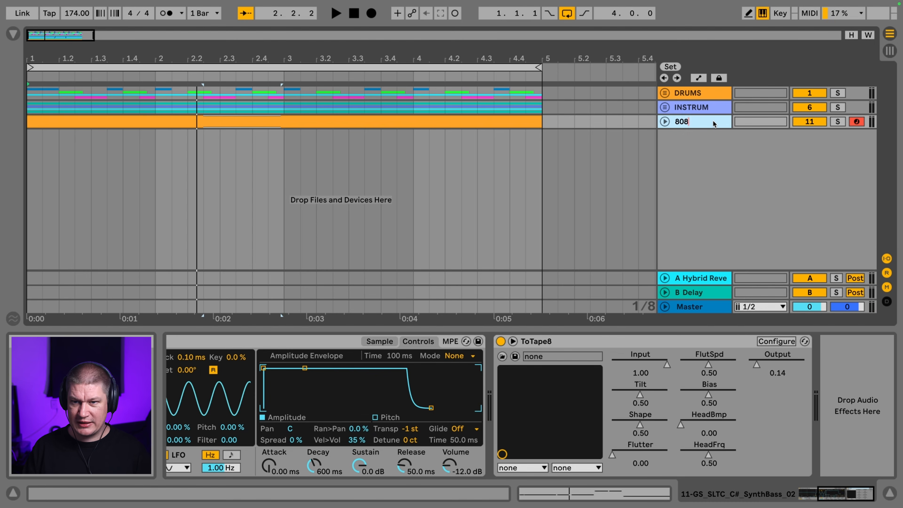
key("ctrl+g")
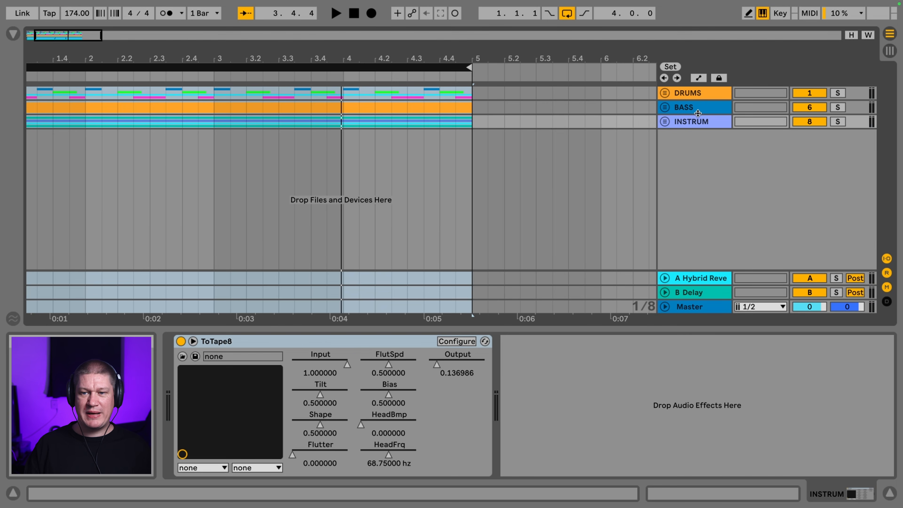
left_click(665, 121)
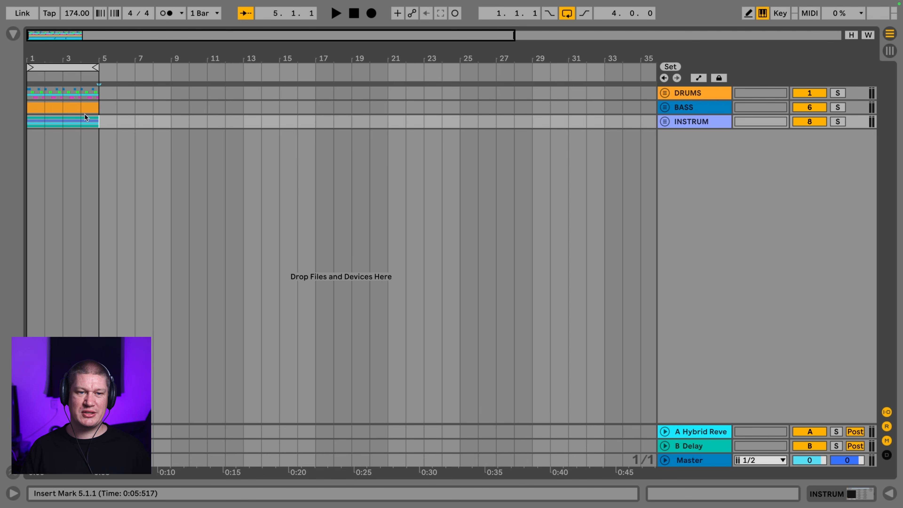
Move the four-bar section on the DRUMS, BASS and INSTRUM groups from bar 1 to bar 33
left_click_drag(85, 114, 0, 65)
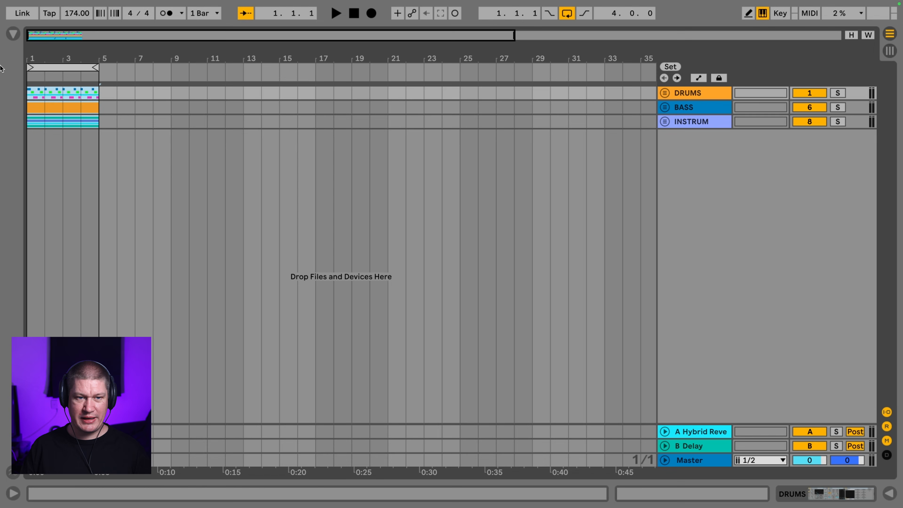
key("Delete")
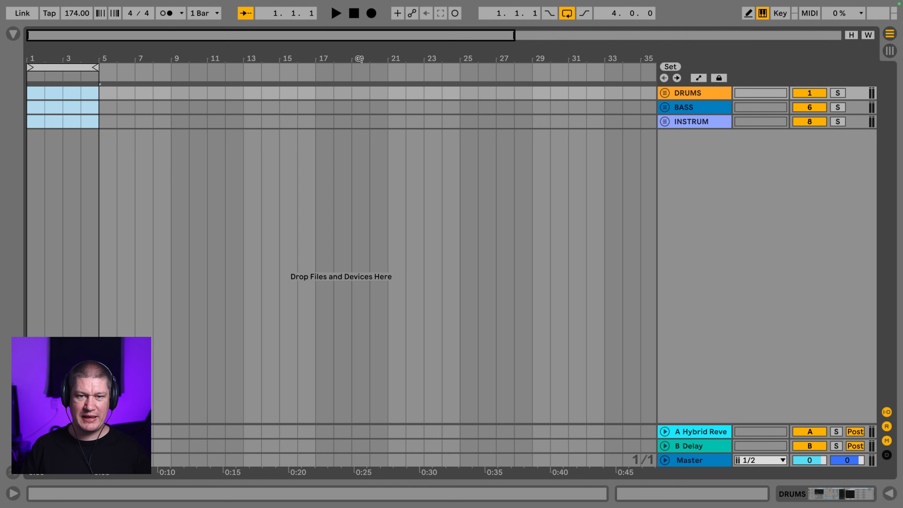
left_click_drag(358, 60, 267, 60)
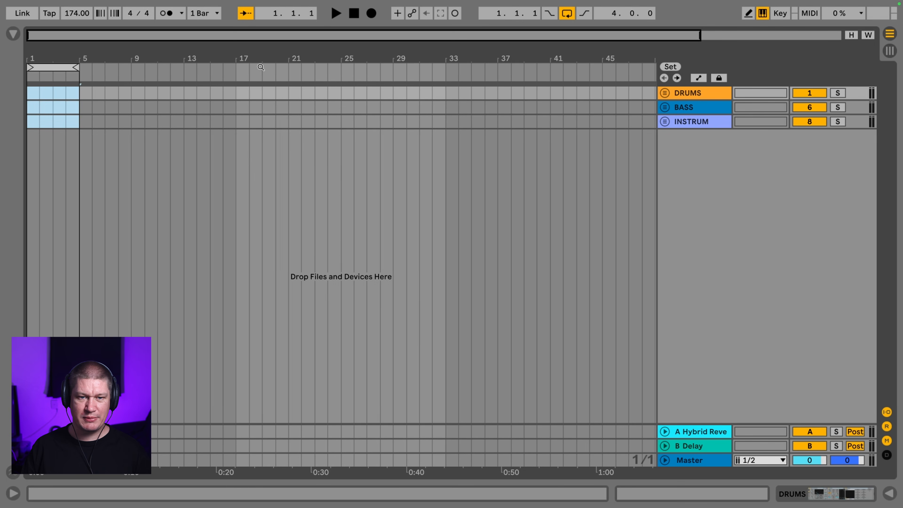
left_click(447, 92)
key("ctrl+v")
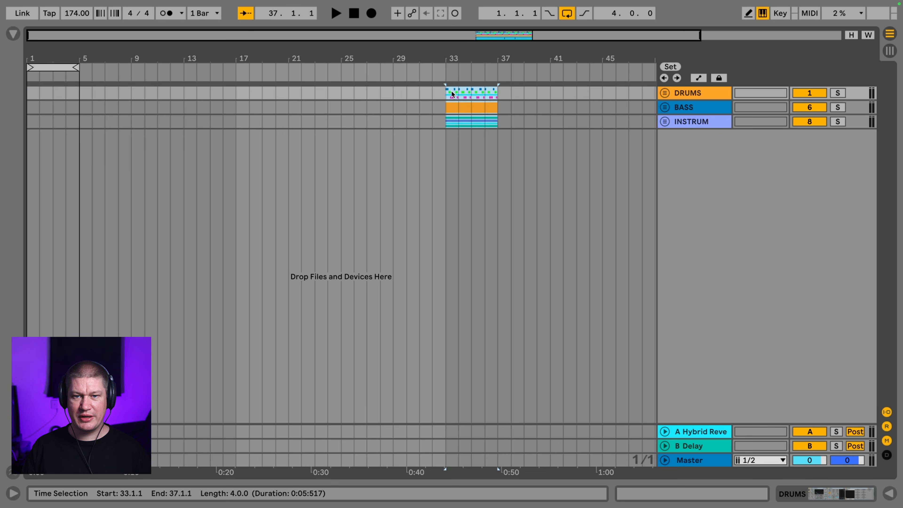
Set the loop to span the 32 empty bars from bar 1 to bar 33
left_click(34, 94)
left_click_drag(29, 90, 442, 105)
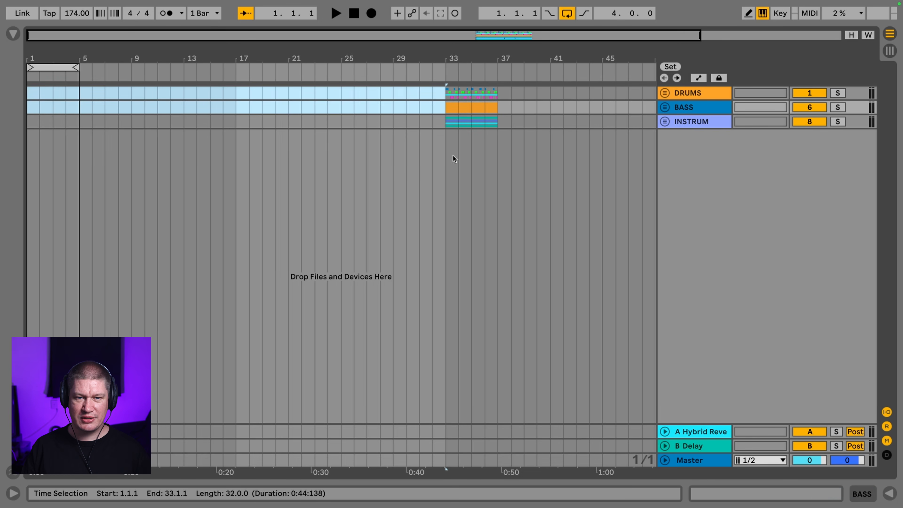
key("ctrl+l")
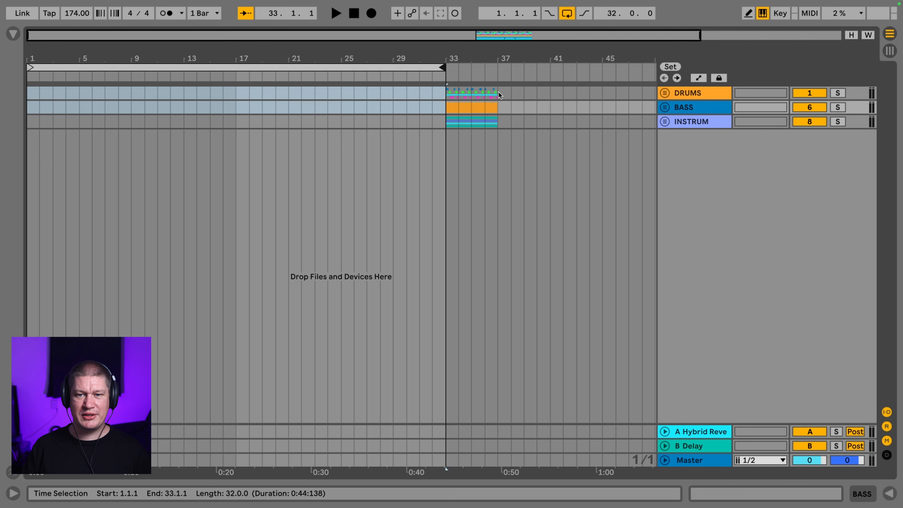
Copy the four-bar DRUMS group section from bar 33 to bar 1
left_click_drag(498, 91, 442, 88)
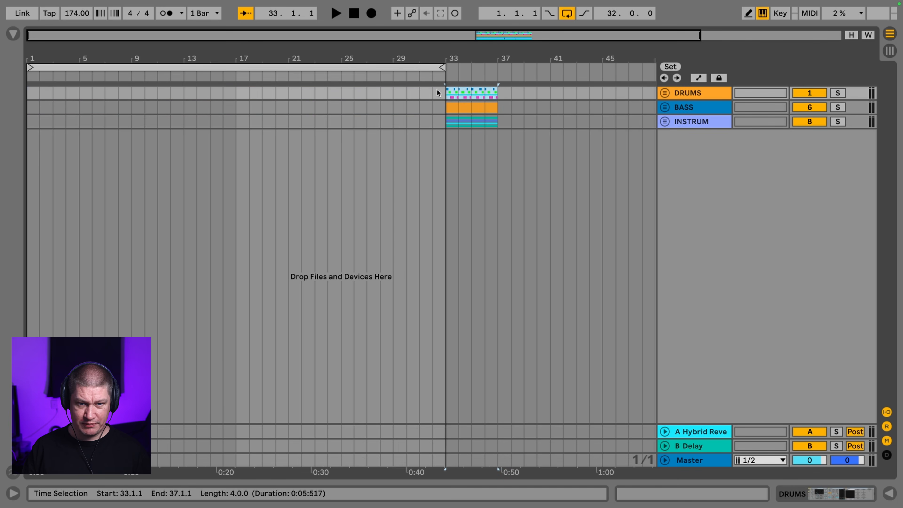
key("ctrl+c")
left_click(29, 89)
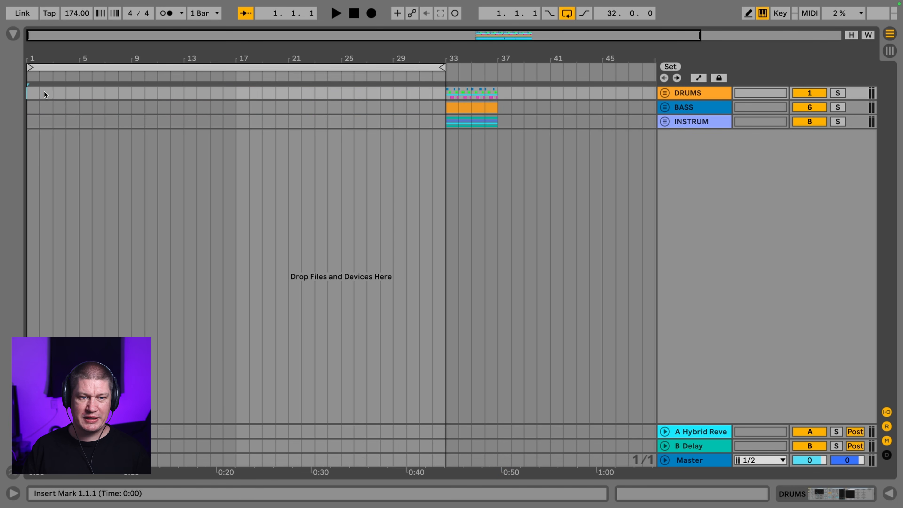
key("ctrl+v")
Unfold the DRUMS group and collapse its kick, snare, top loop and shuffle tracks
left_click(663, 93)
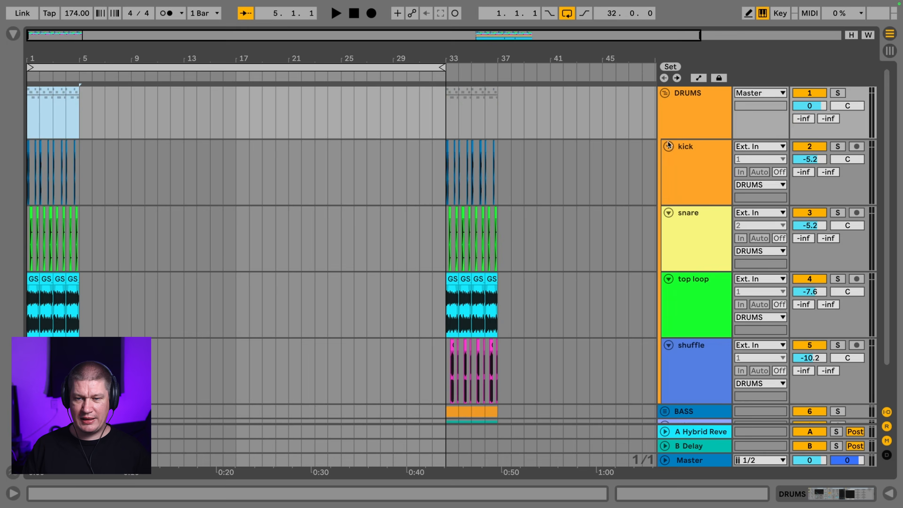
left_click(668, 146)
left_click(669, 160)
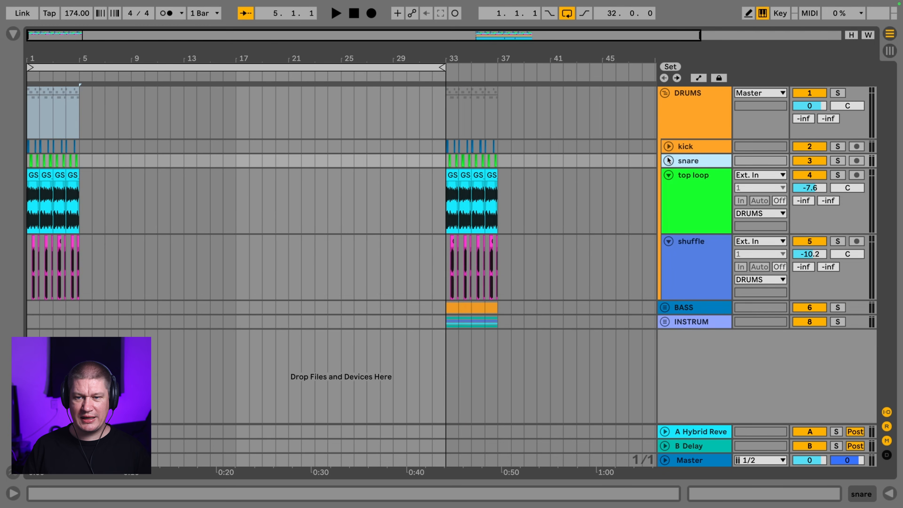
left_click(669, 175)
left_click(668, 188)
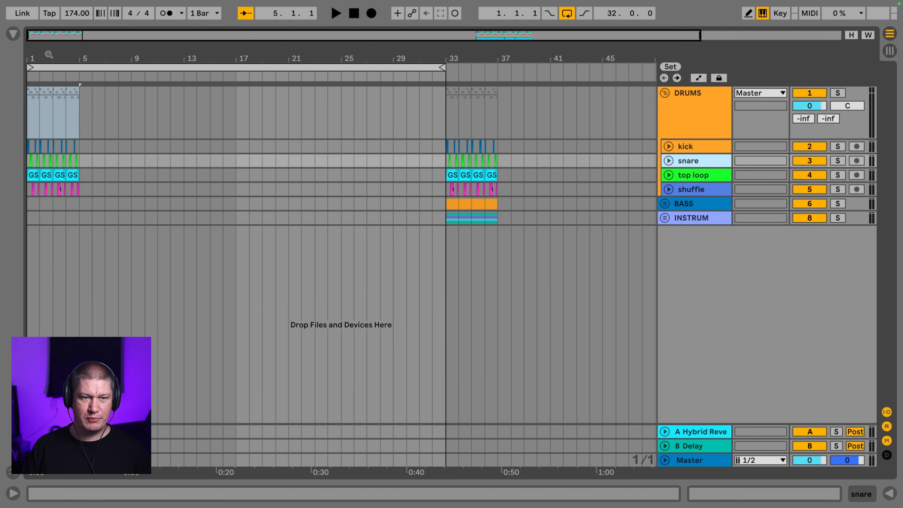
Set the loop to the four top loop clips in bars 1 to 4 and listen to the drums
mouse_move(41, 56)
left_mouse_down()
mouse_move(41, 75)
mouse_move(86, 61)
left_mouse_up()
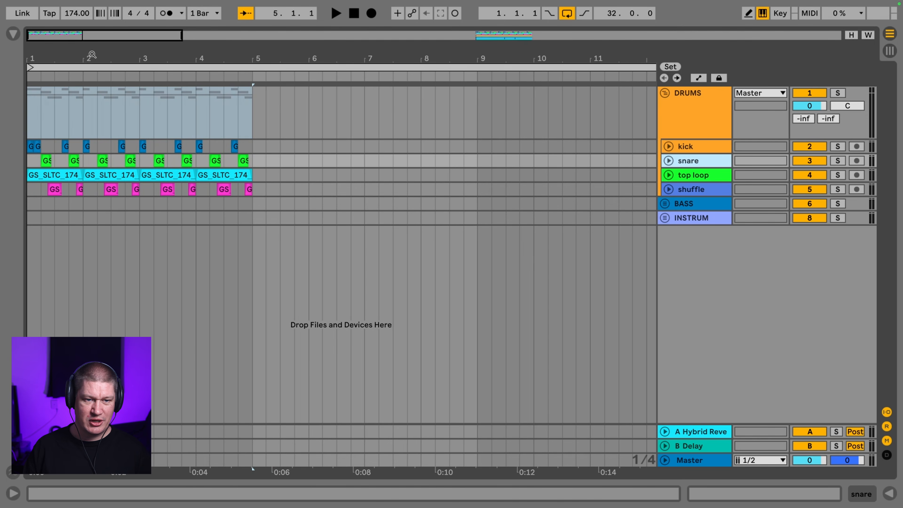
left_click(55, 176)
left_click(203, 174, "shift")
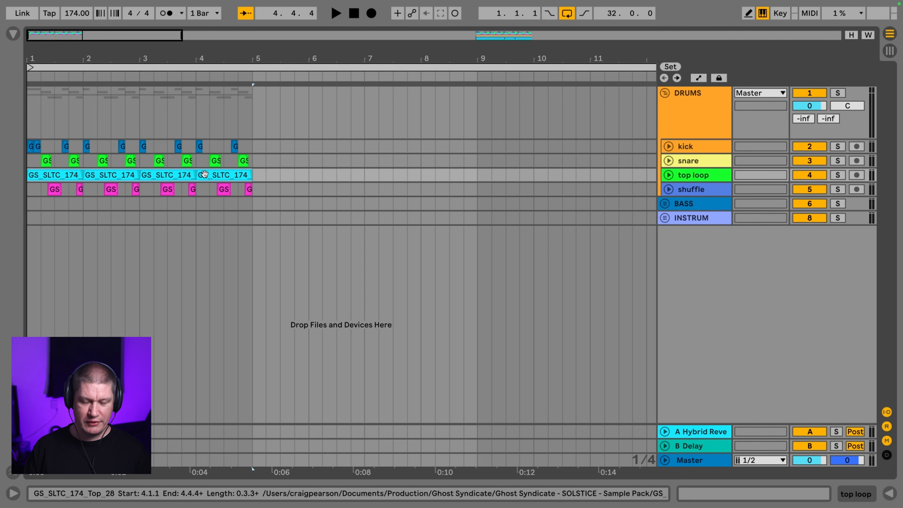
key("super+l")
key("space")
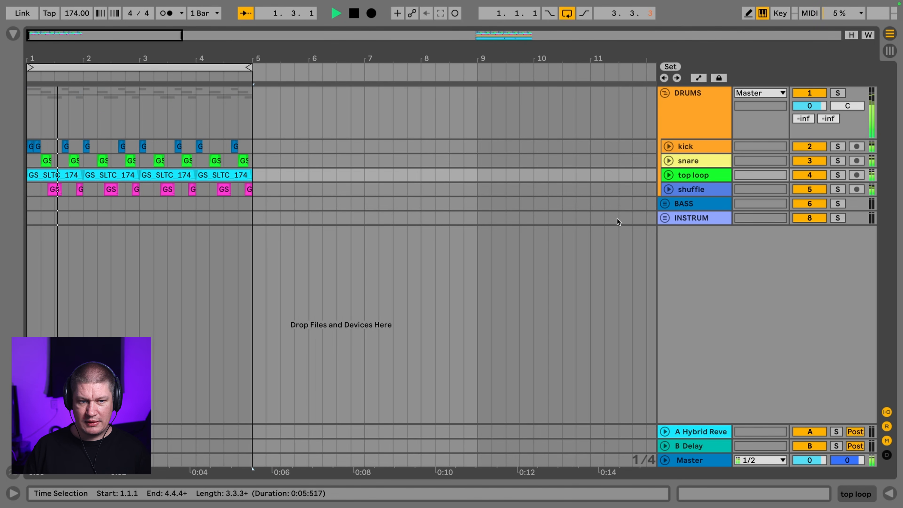
key("space")
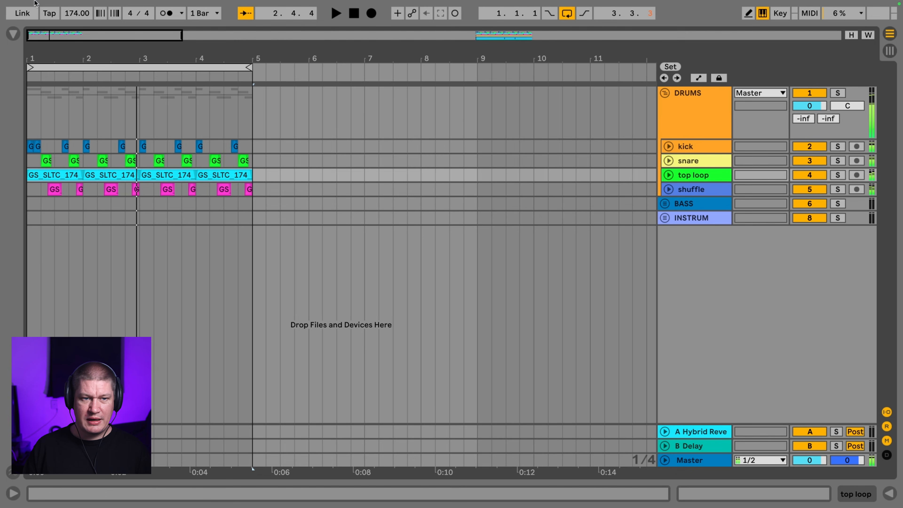
Clear the browser search and open the GS_SLTC_Top Loops folder in the Ghost Syndicate - SOLSTICE sample pack
left_click(12, 35)
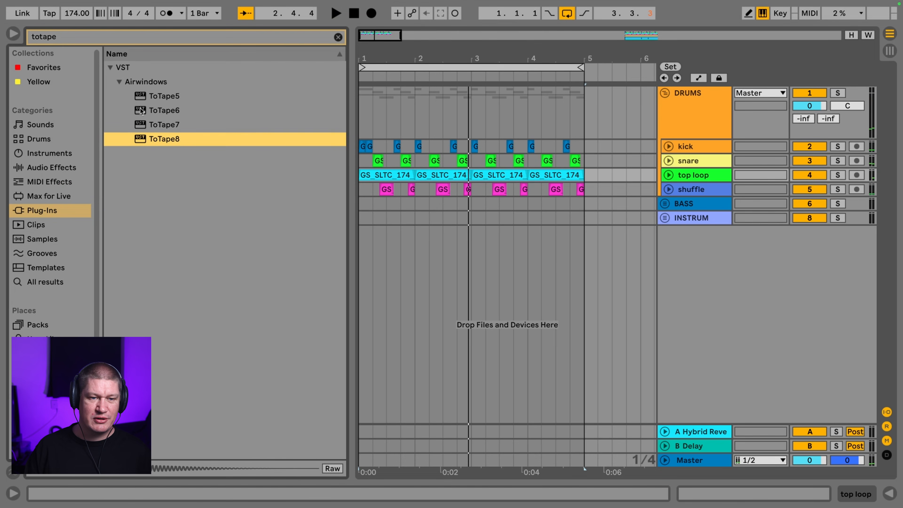
scroll(55, 194, "down", 1)
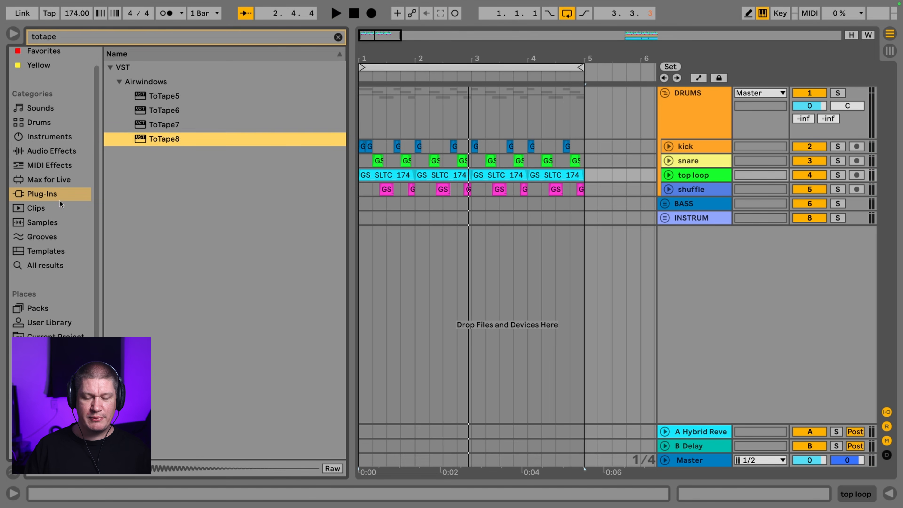
left_click(47, 351)
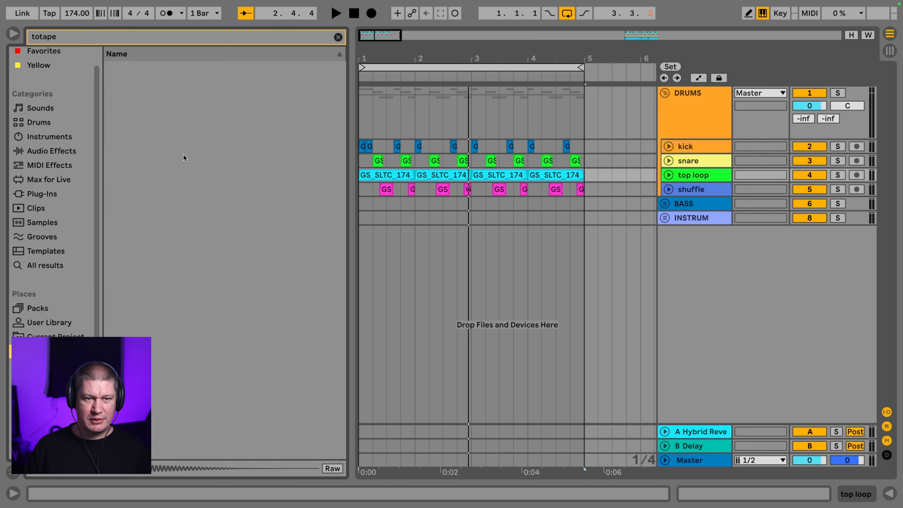
left_click(338, 37)
scroll(197, 130, "up", 1)
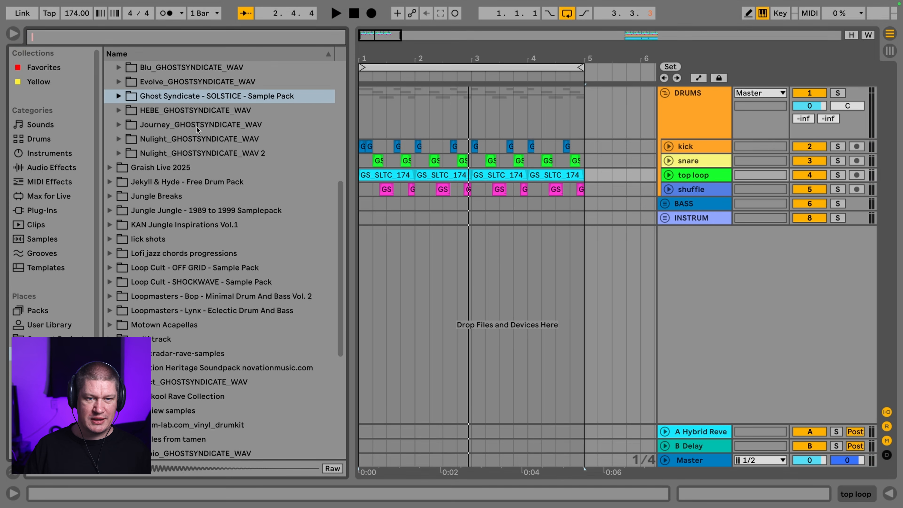
left_click(124, 98)
scroll(143, 111, "down", 1)
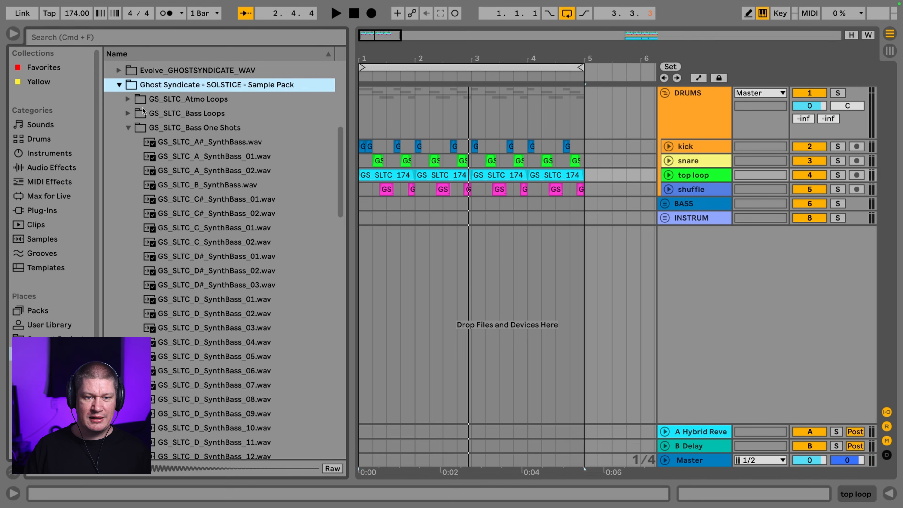
left_click(128, 129)
scroll(131, 146, "down", 3)
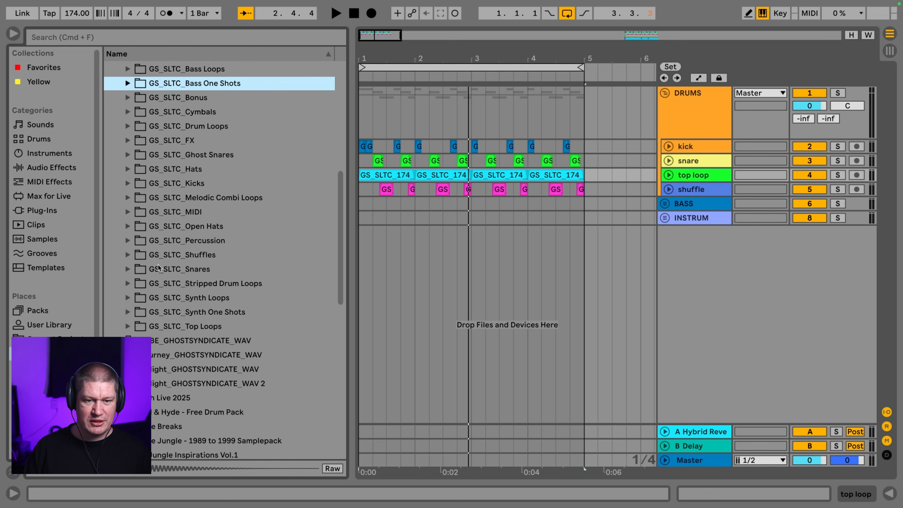
left_click(127, 326)
scroll(169, 256, "down", 14)
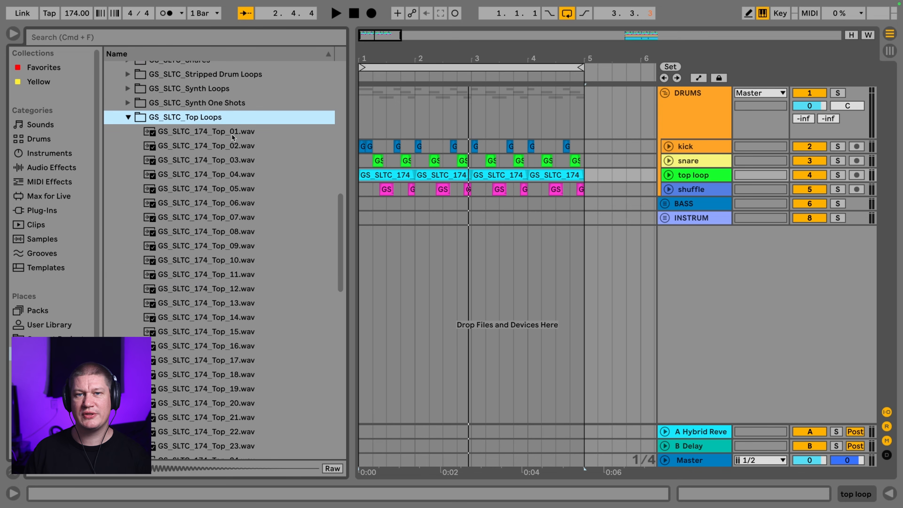
Audition the top loop samples, starting with GS_SLTC_174_Top_01.wav and GS_SLTC_174_Top_02.wav
left_click(217, 133)
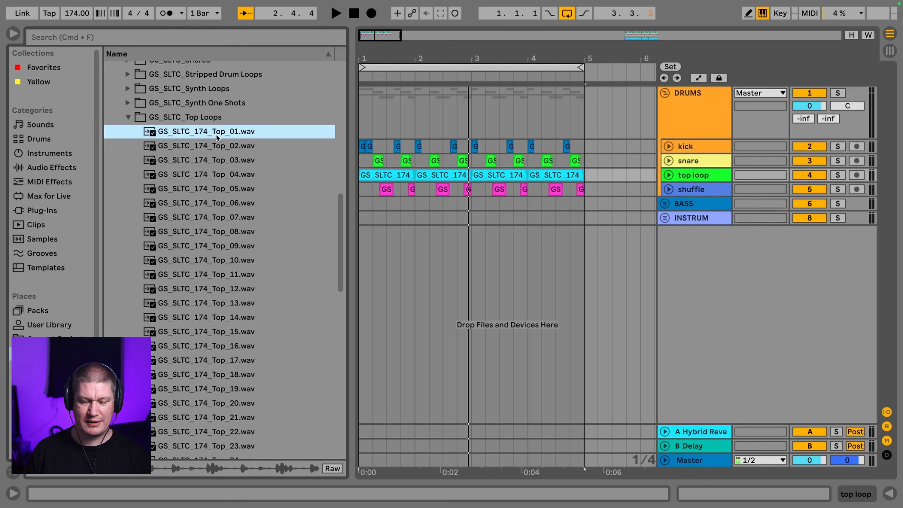
scroll(216, 134, "down", 1)
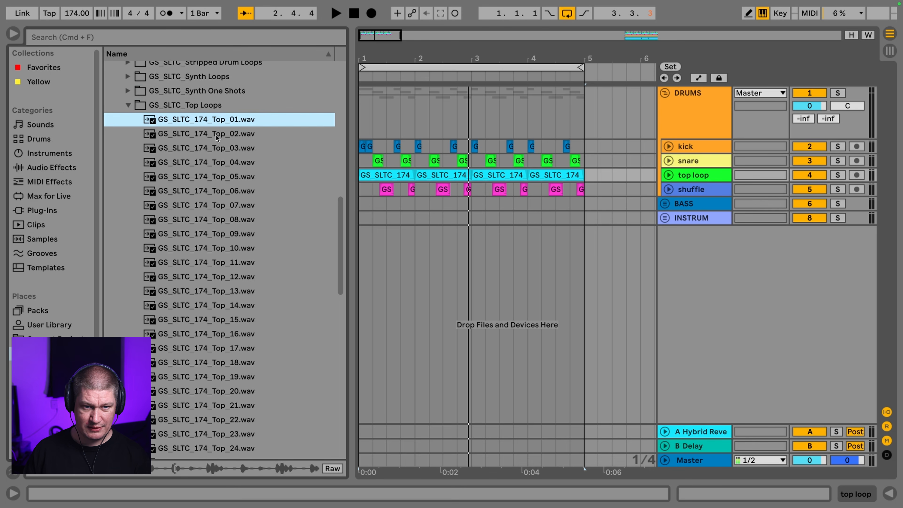
left_click(216, 135)
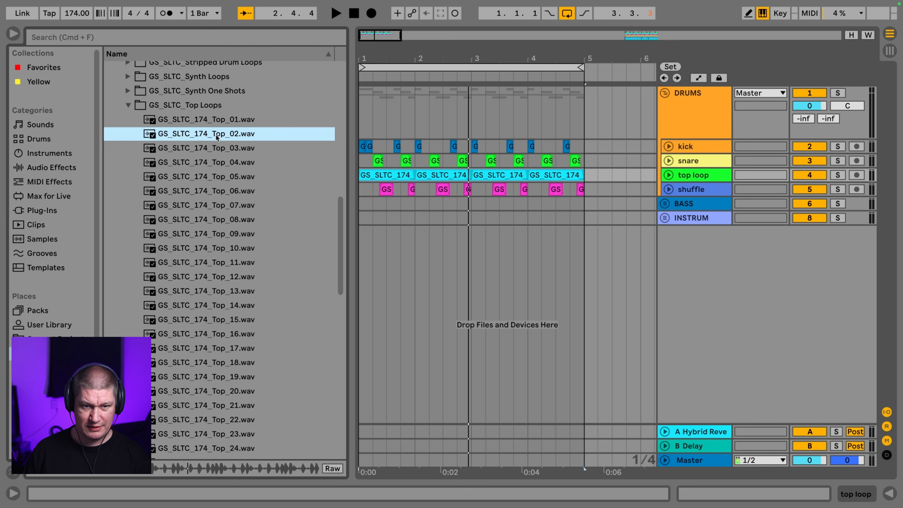
key("Down")
scroll(216, 137, "down", 1)
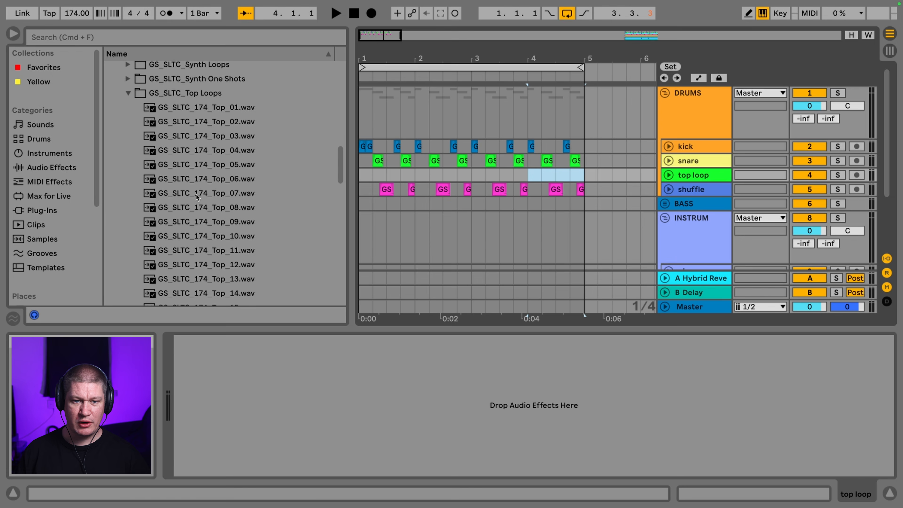
Place GS_SLTC_174_Top_07.wav on the top loop track at bar 1 and play it with the soloed drums
left_click(198, 193)
left_click_drag(197, 196, 364, 180)
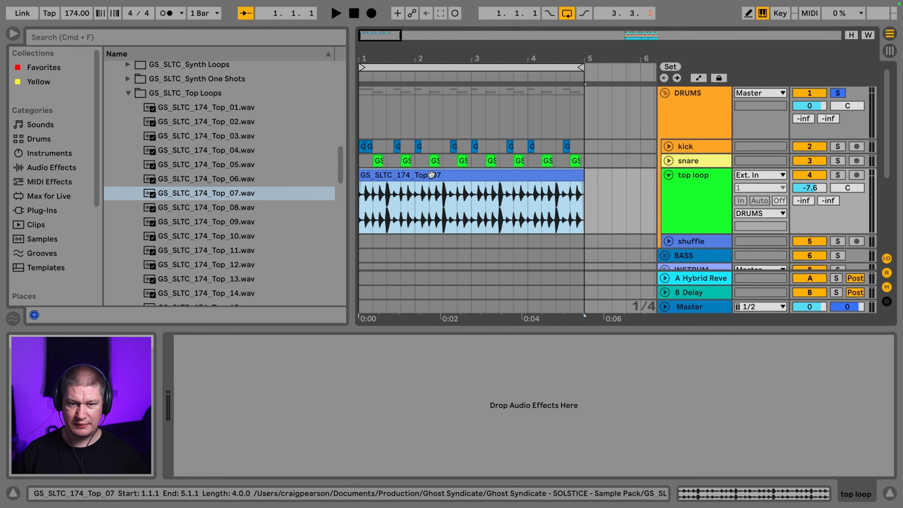
key("space")
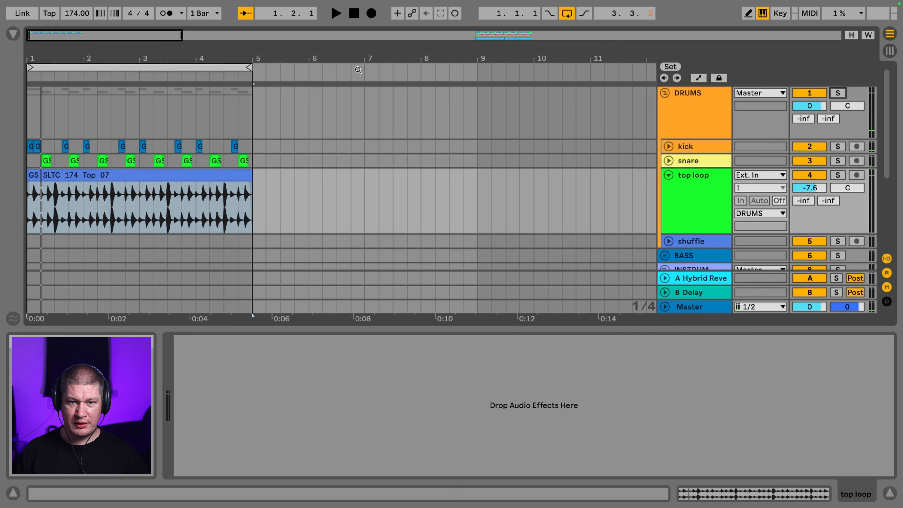
Fill bars 1 to 16 with the repeated intro drum clips and piano, and select the empty pad and vocal texture lanes before bar 33
left_click_drag(361, 59, 296, 59)
scroll(316, 147, "down", 6)
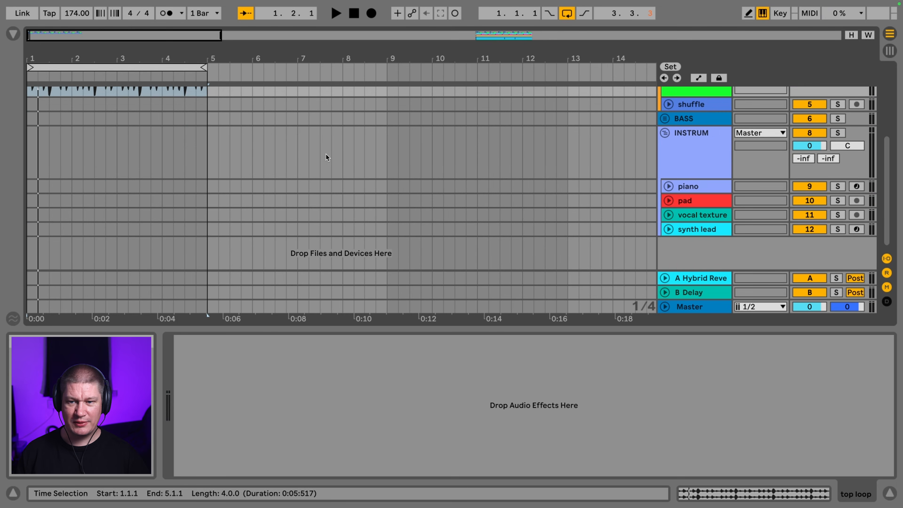
scroll(352, 152, "up", 1)
left_click_drag(321, 59, 321, 34)
left_click_drag(550, 199, 44, 196)
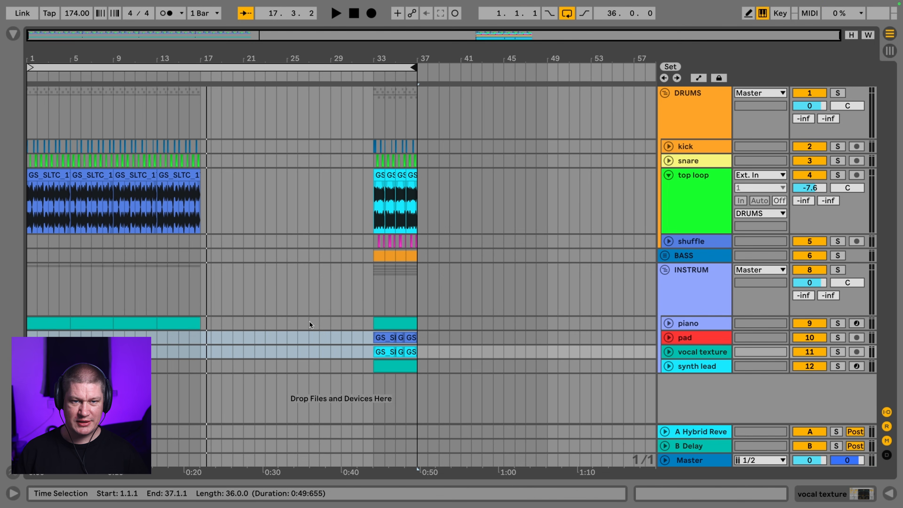
Copy the pad, vocal texture and synth lead clips from bar 33 to bar 17, repeat them up to bar 33, and play the section
left_click(385, 337)
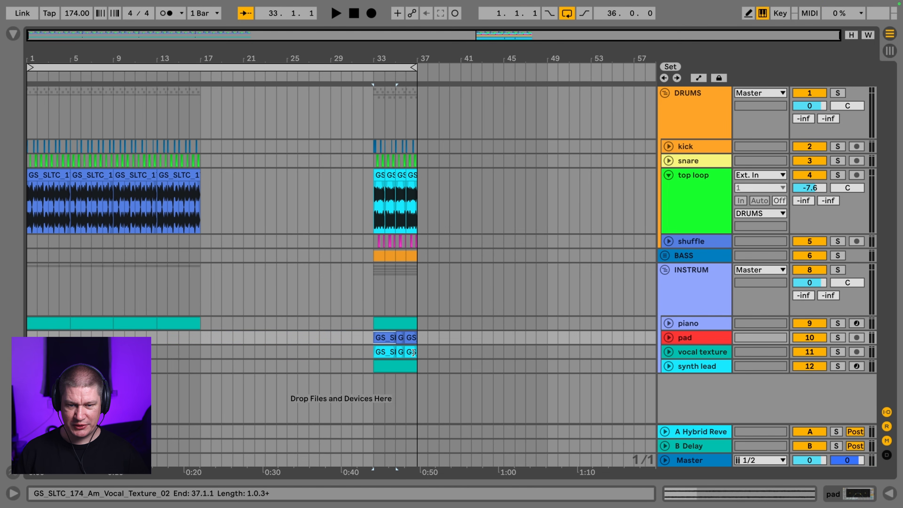
left_click(408, 368)
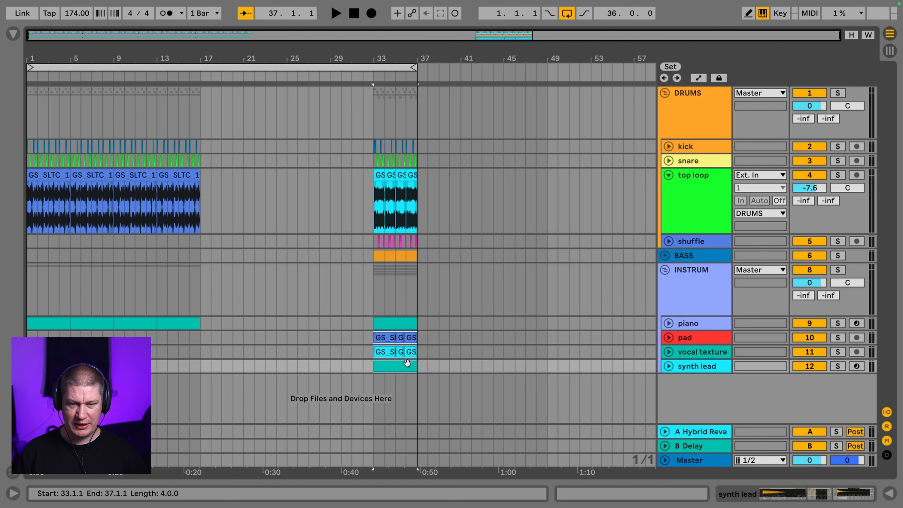
left_click_drag(375, 340, 209, 332)
key("space")
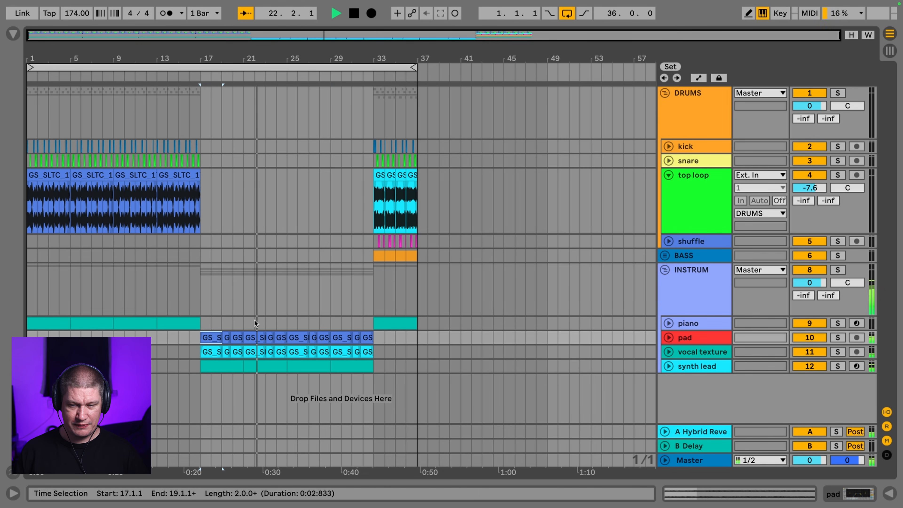
Lower the vocal texture track's volume to -27.4 dB in the mixer while the bar 17 section plays
key("Tab")
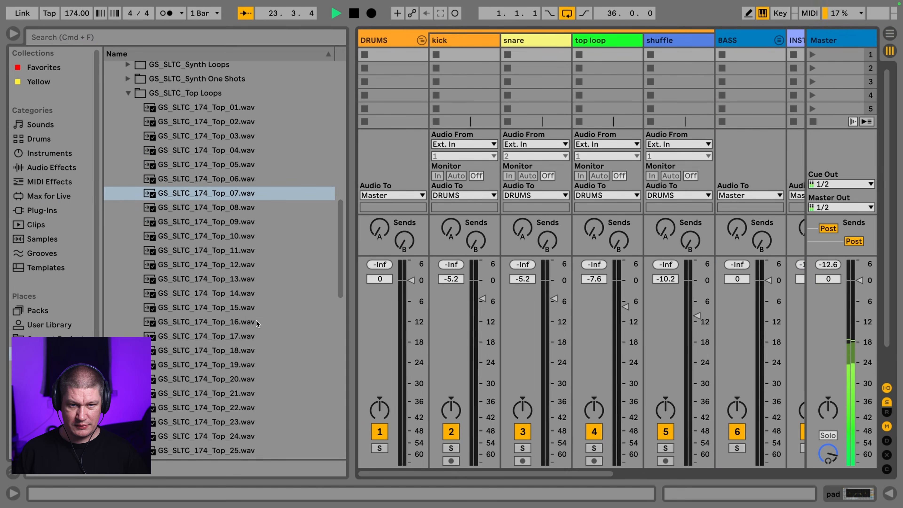
left_click(13, 34)
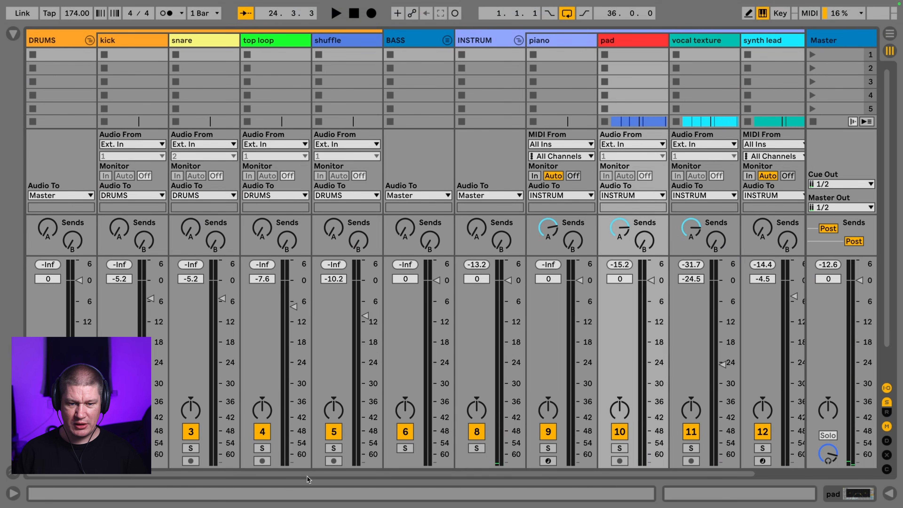
key("space")
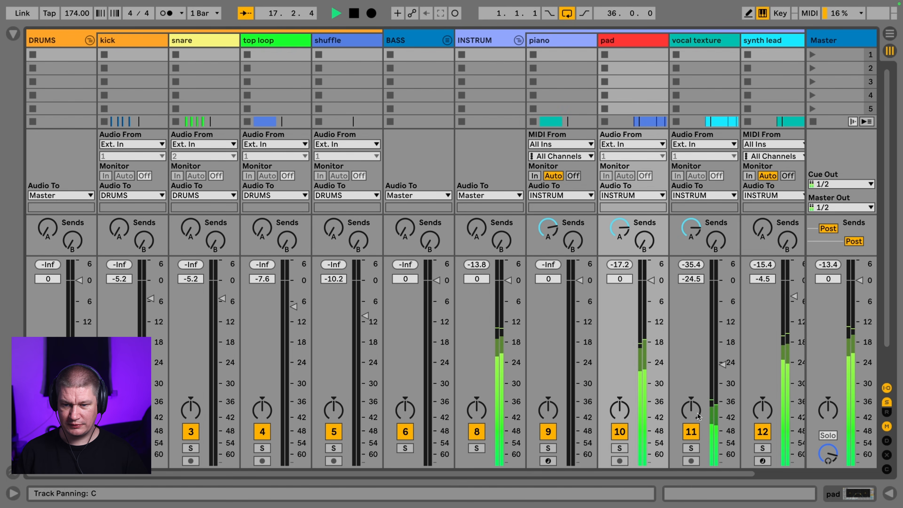
left_click_drag(722, 365, 722, 374)
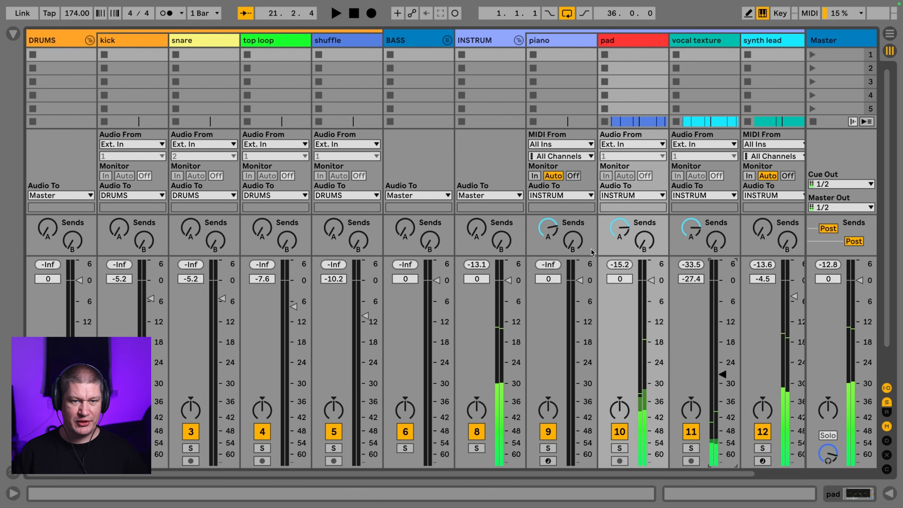
key("Tab")
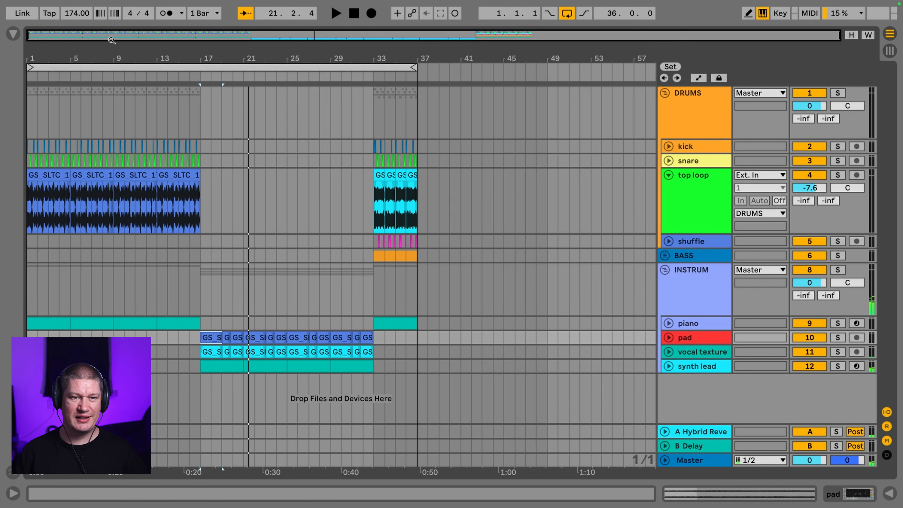
Find the forest river and birds field recording with the search "bird" and place it on a new track across bars 17 to 32
left_click(10, 34)
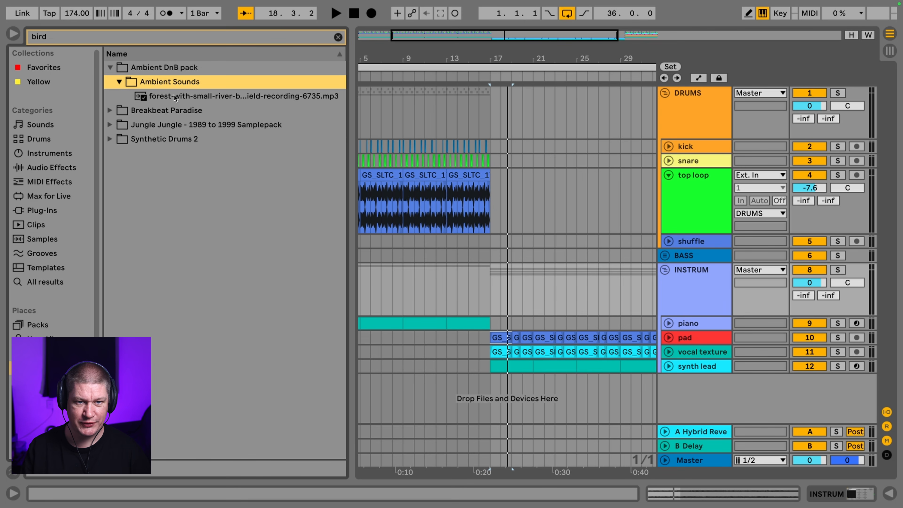
left_click_drag(175, 98, 493, 405)
key("super+alt+b")
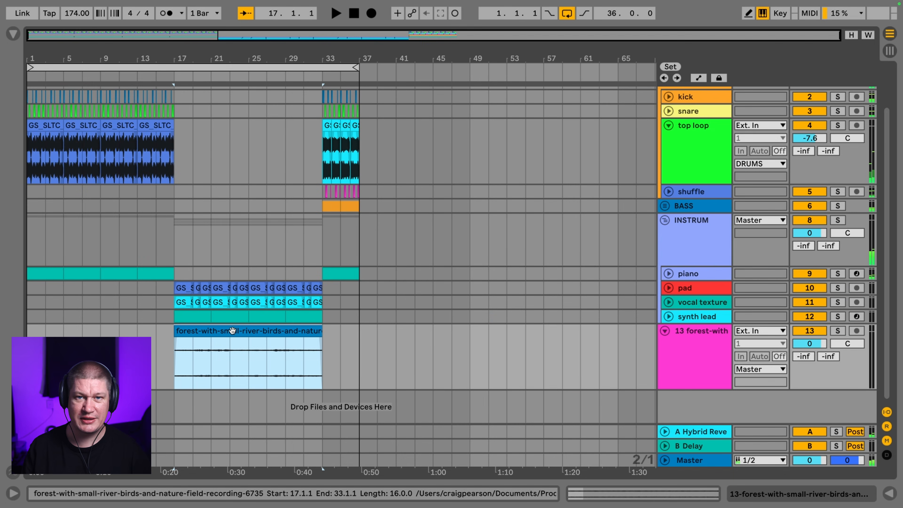
Lower the forest recording track to -6.7 dB and set the synth lead's Hybrid Reverb decay to 3.50 s while listening
key("Tab")
key("space")
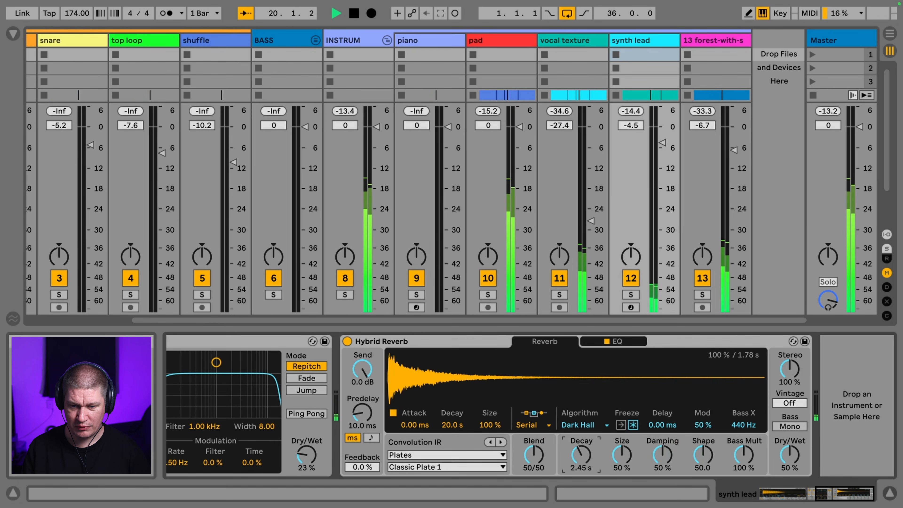
left_click_drag(584, 464, 581, 449)
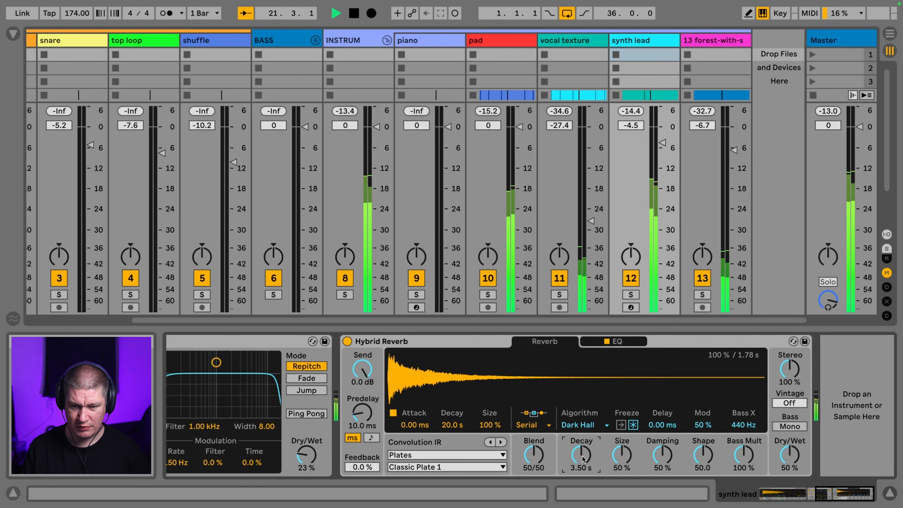
left_click(482, 454)
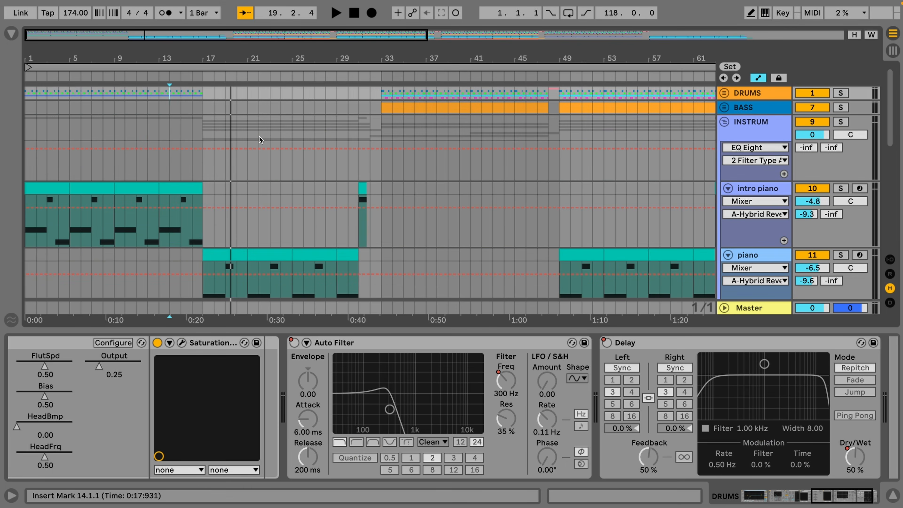
Play the intro piano and compare its device chain with that of the piano track starting at bar 17
left_click_drag(102, 59, 126, 60)
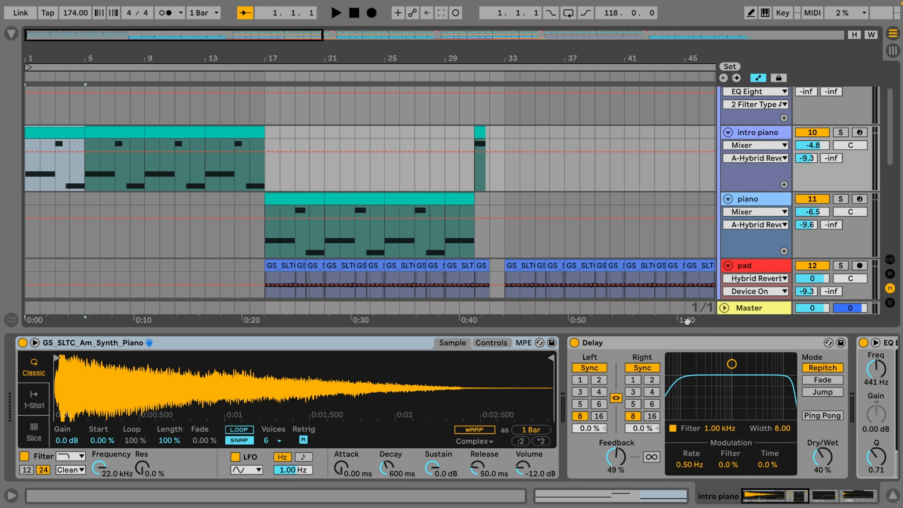
key("space")
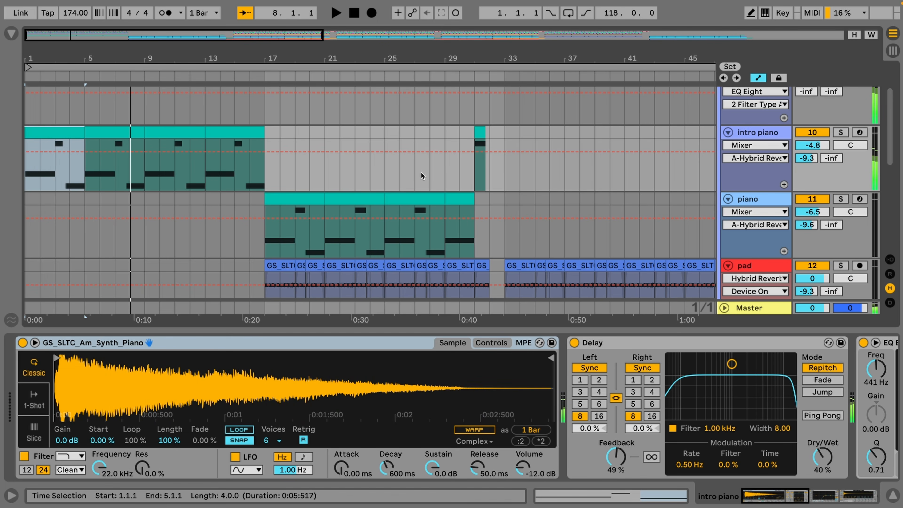
scroll(326, 170, "down", 2)
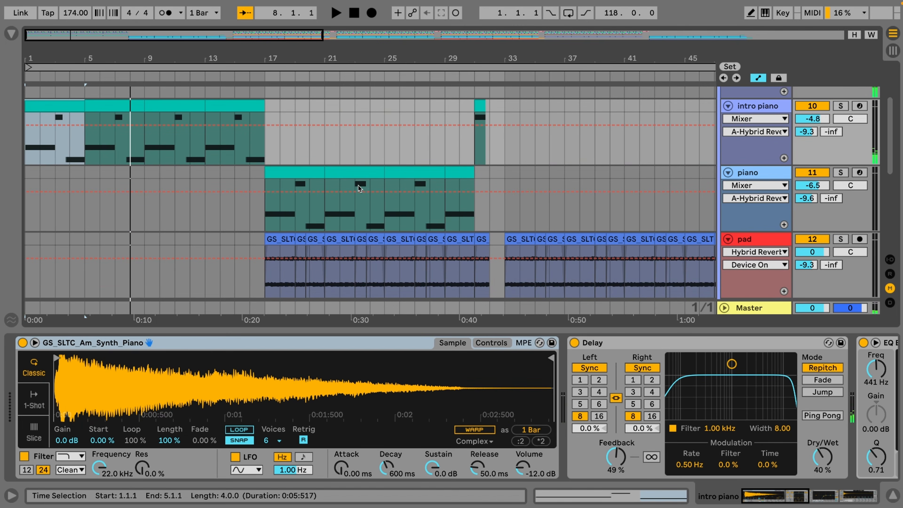
left_click(763, 175)
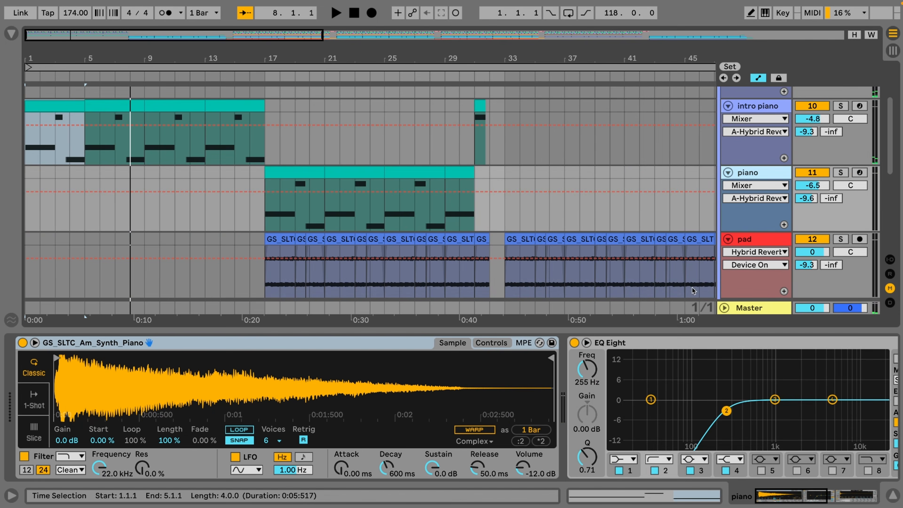
Fold the INSTRUM group and unfold the DRUMS group to examine its Auto Filter frequency automation leading into bar 17
scroll(543, 155, "up", 6)
left_click_drag(251, 54, 360, 78)
left_click(731, 122)
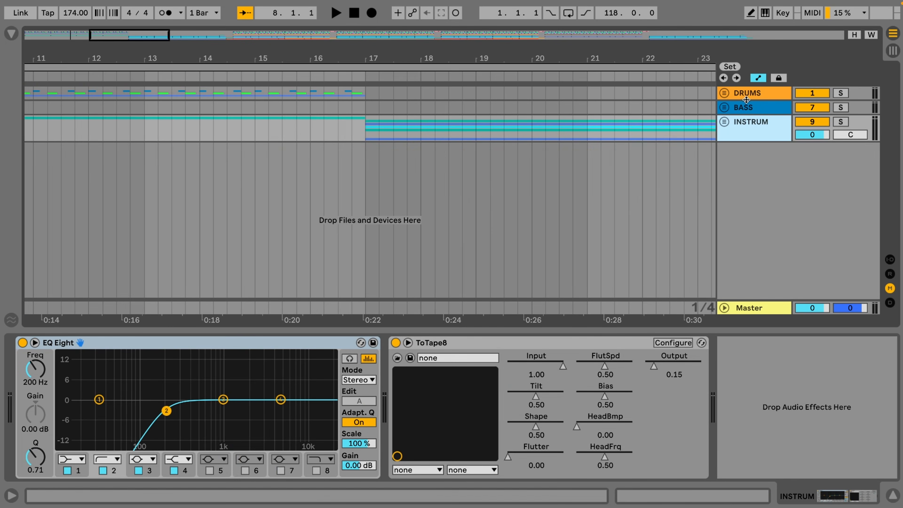
left_click(747, 99)
double_click(748, 99)
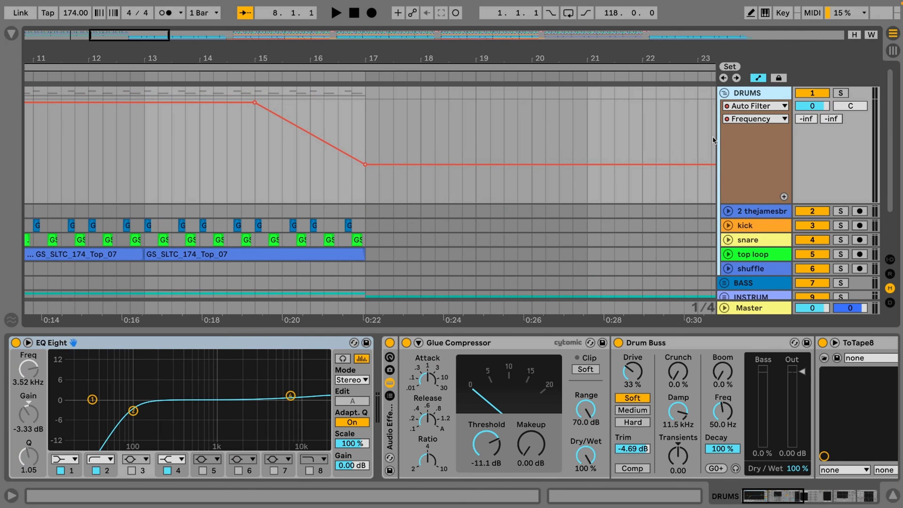
Bring up the DRUMS group's Auto Filter and Delay devices and play the filter sweep from 14.3.1 past bar 17
left_click(227, 107)
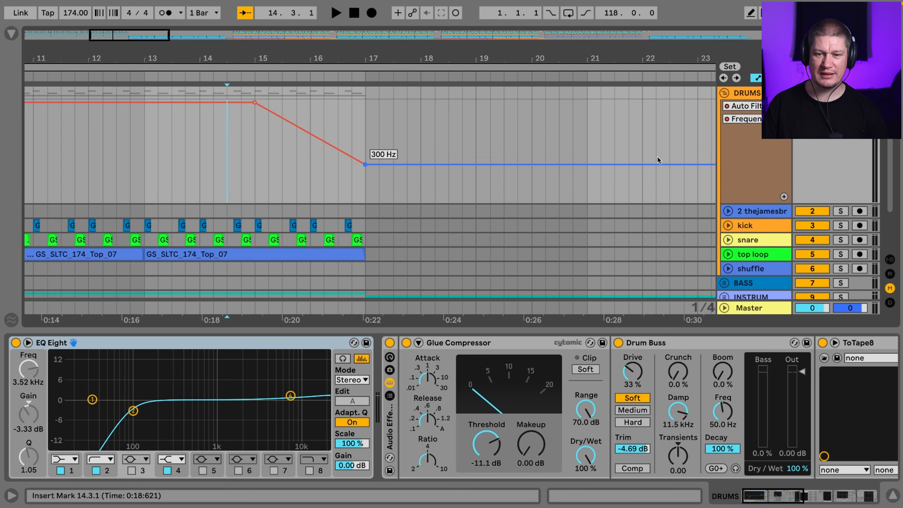
left_click(753, 97)
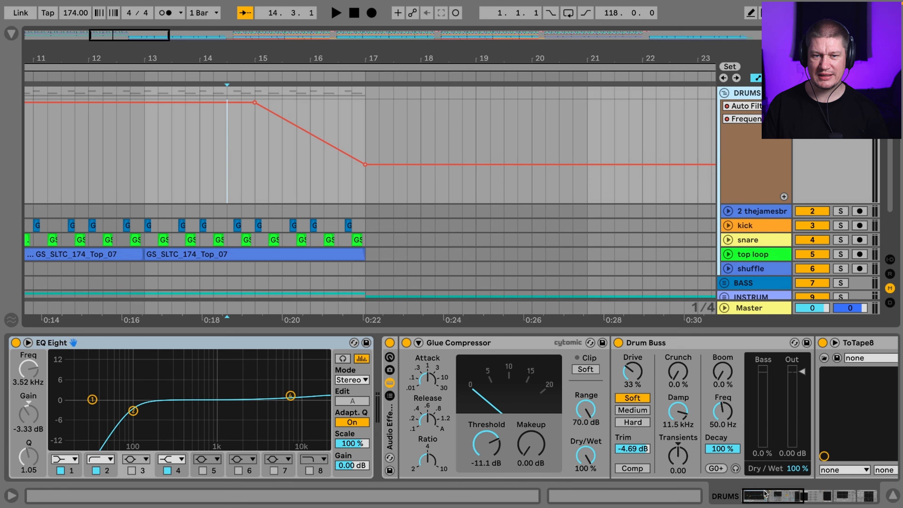
left_click_drag(764, 494, 830, 487)
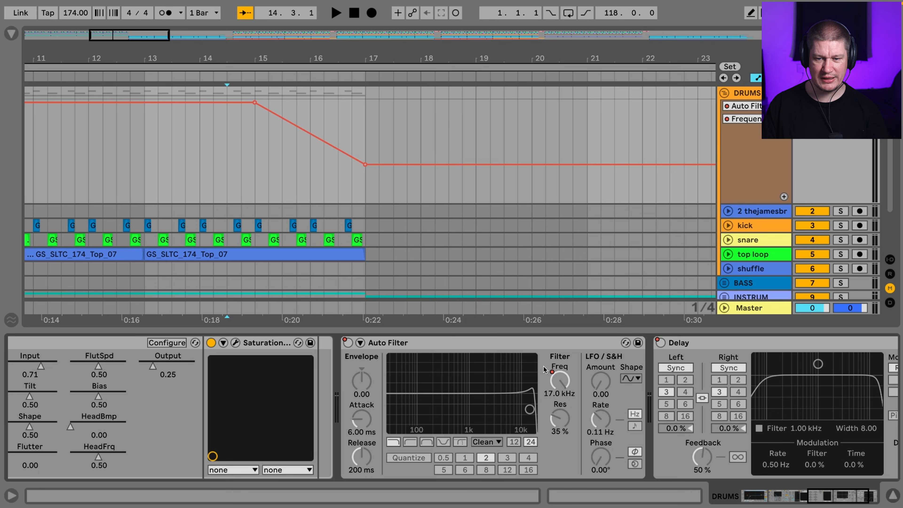
left_click(228, 150)
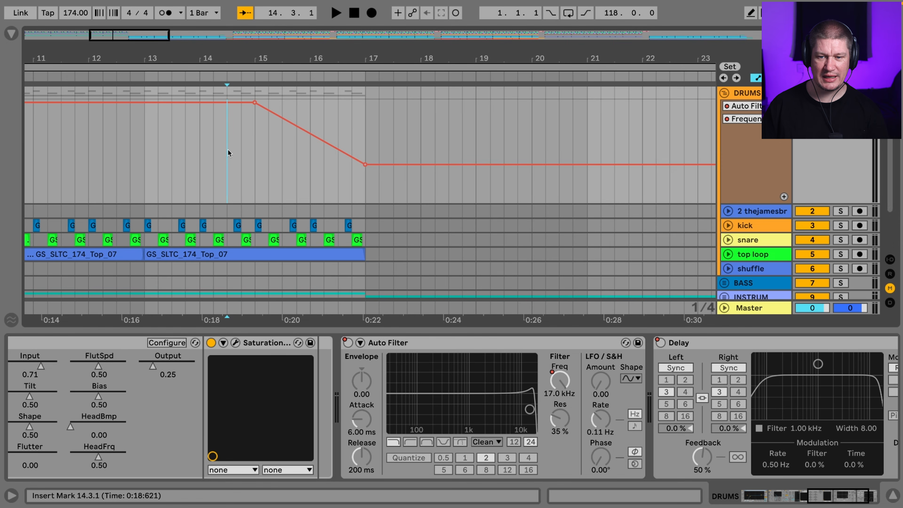
key("space")
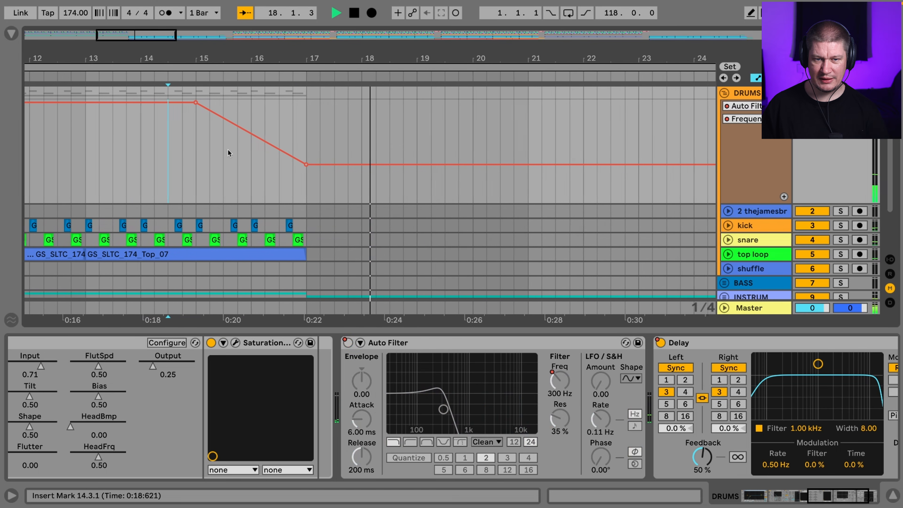
key("space")
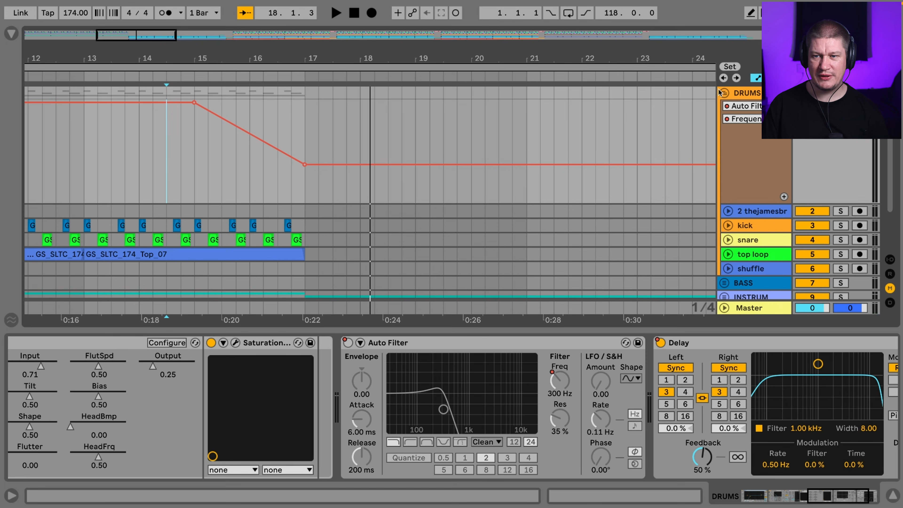
Show the DRUMS group's Device On automation for Auto Filter and for Delay to examine when each effect switches on and off
left_click(746, 119)
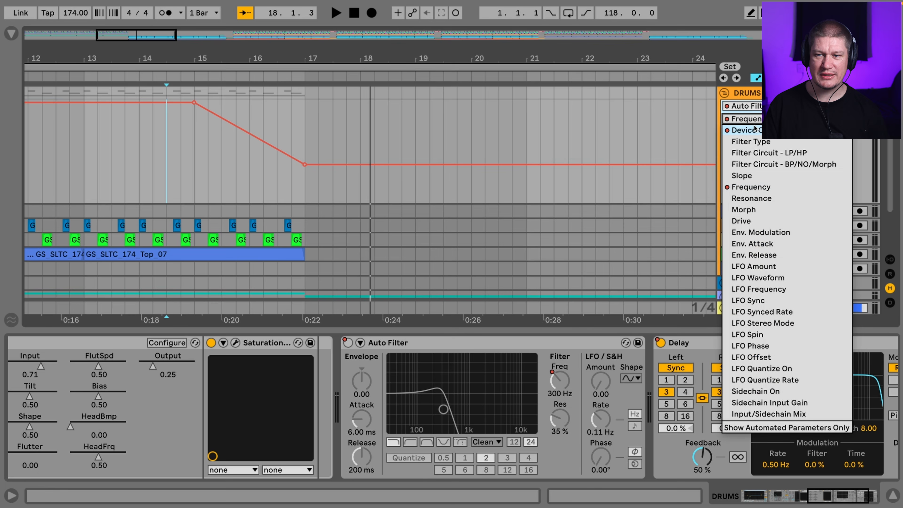
left_click(754, 130)
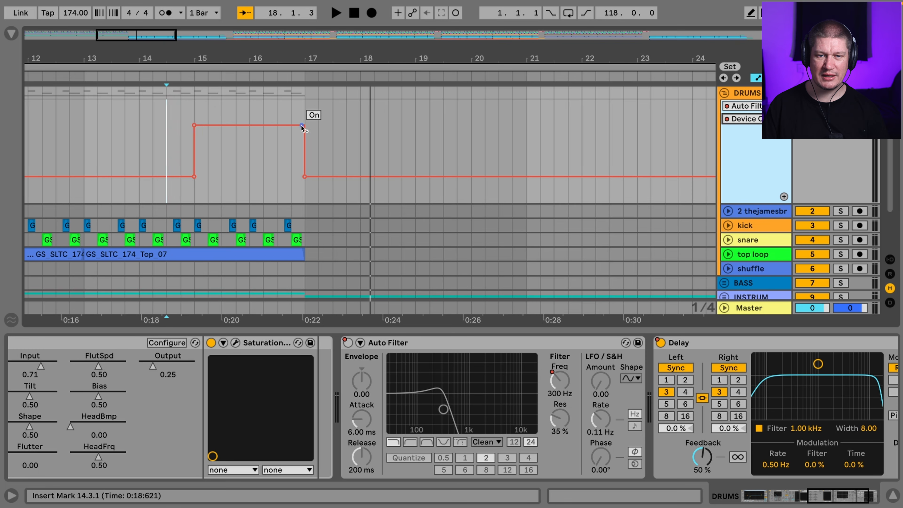
left_click(743, 106)
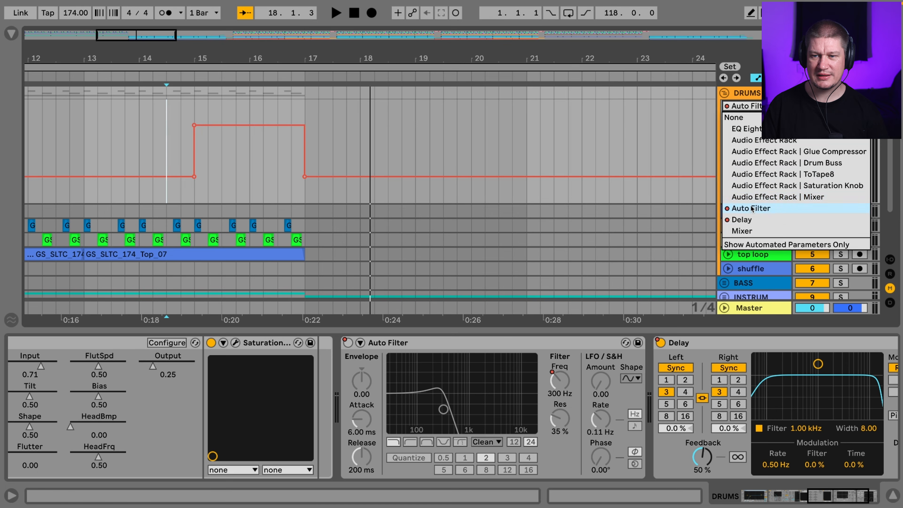
left_click(748, 219)
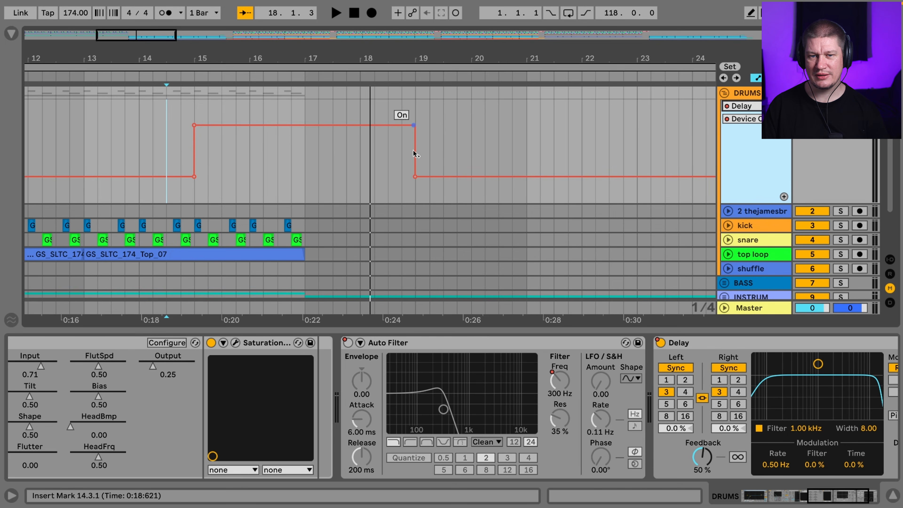
scroll(489, 172, "down", 4)
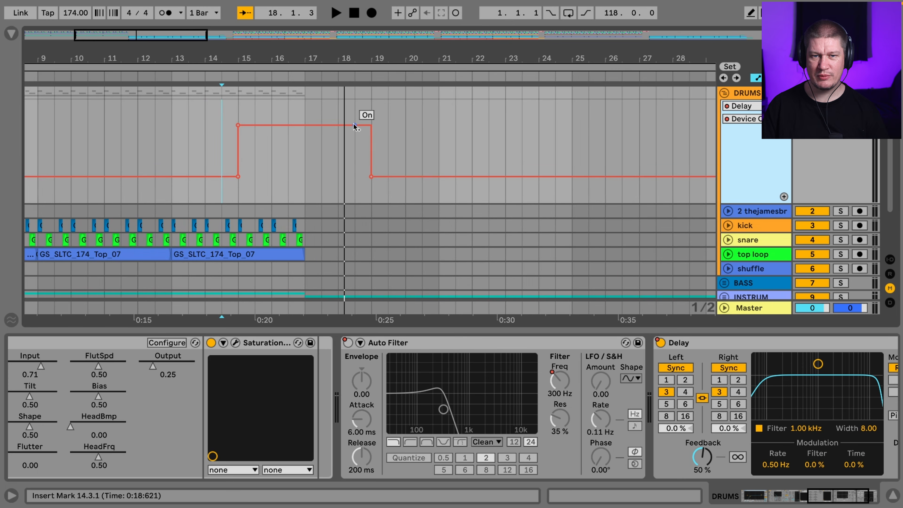
scroll(355, 128, "down", 3)
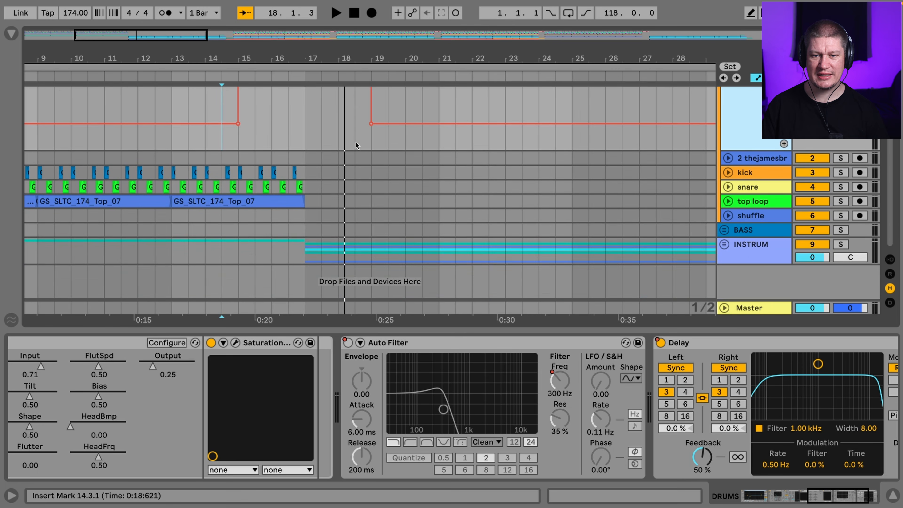
Unfold the INSTRUM group and the forest field recording track to examine the instrument layers entering at bar 17
left_click(301, 251)
left_click(721, 245)
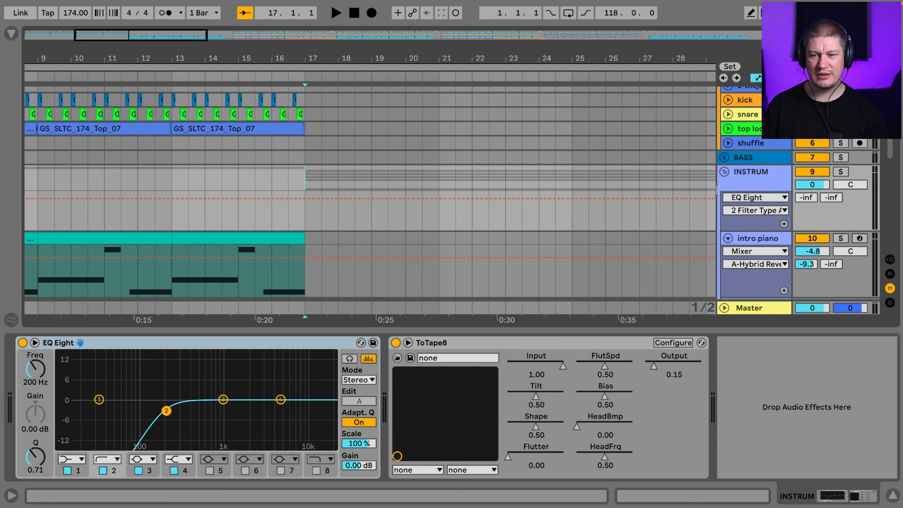
scroll(786, 192, "down", 5)
scroll(782, 168, "down", 3)
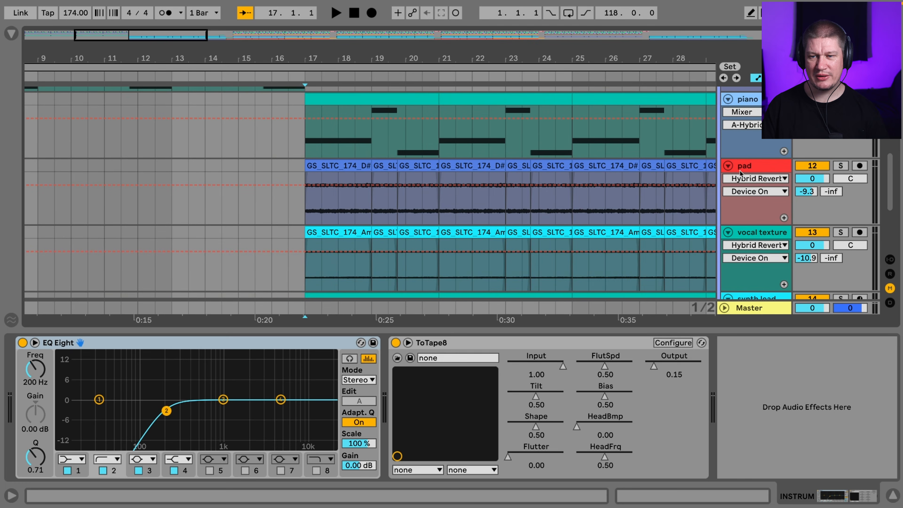
scroll(759, 186, "down", 3)
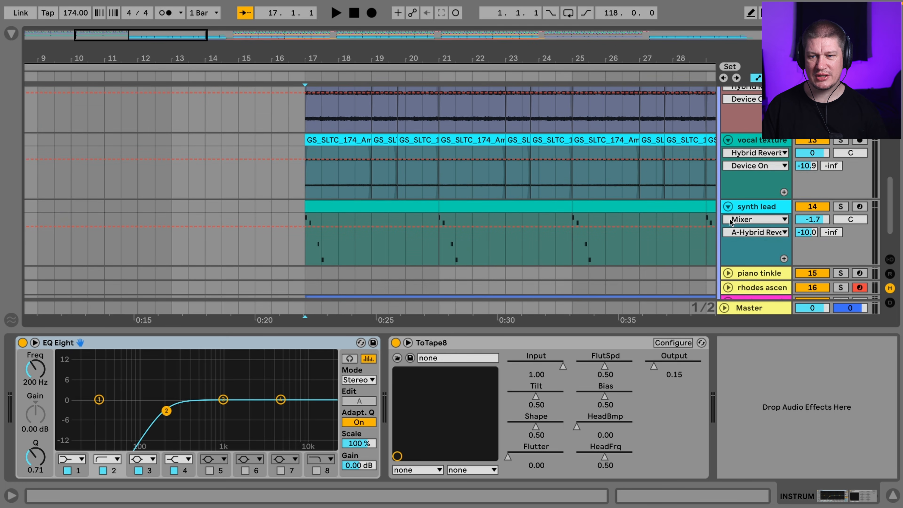
scroll(518, 217, "down", 3)
left_click(728, 257)
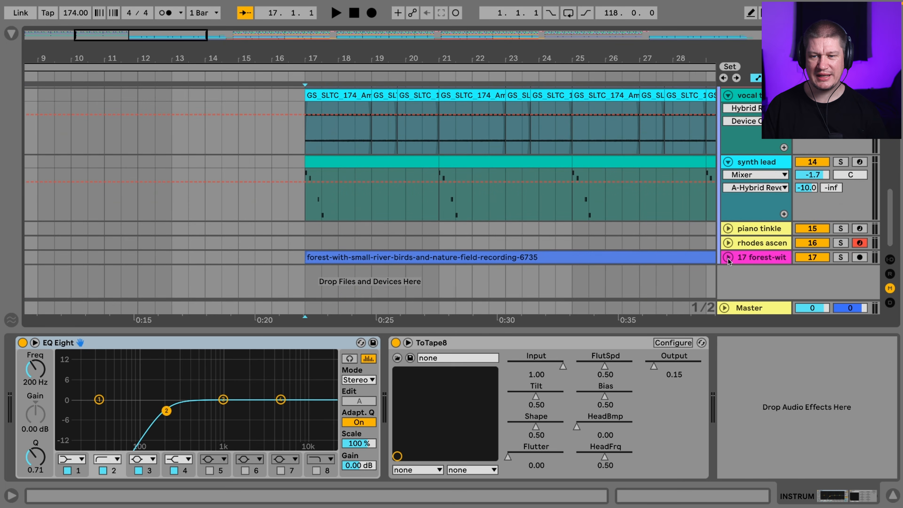
scroll(365, 221, "down", 3)
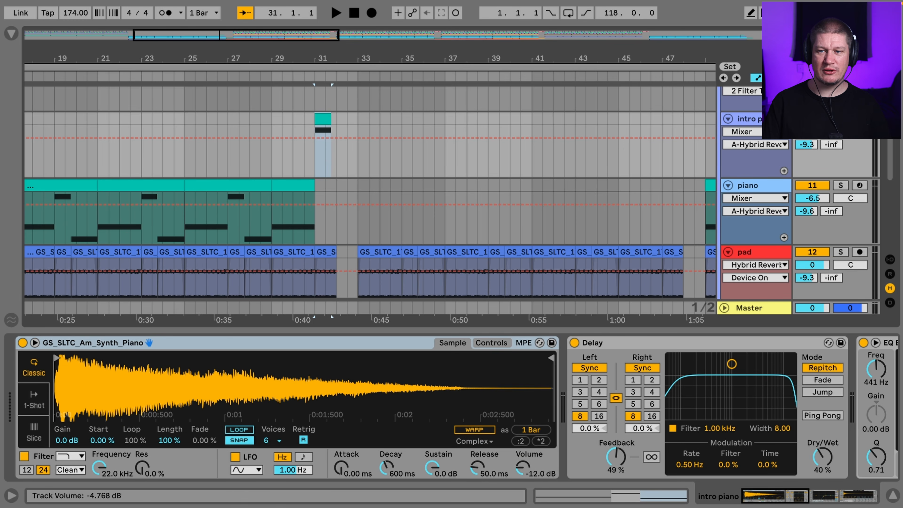
Examine the short intro piano clip at bar 31 and play the transition into the drop from 29.1.1
left_click(277, 155)
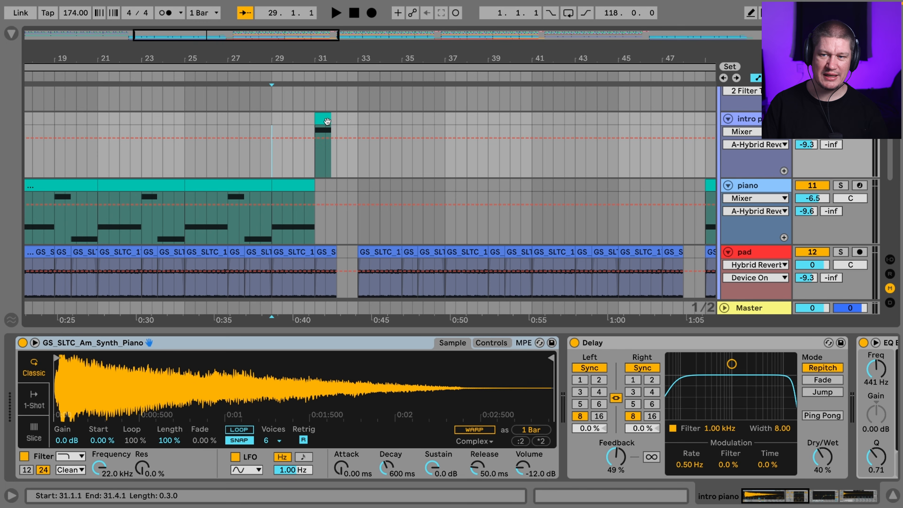
left_click(326, 122)
left_click(274, 157)
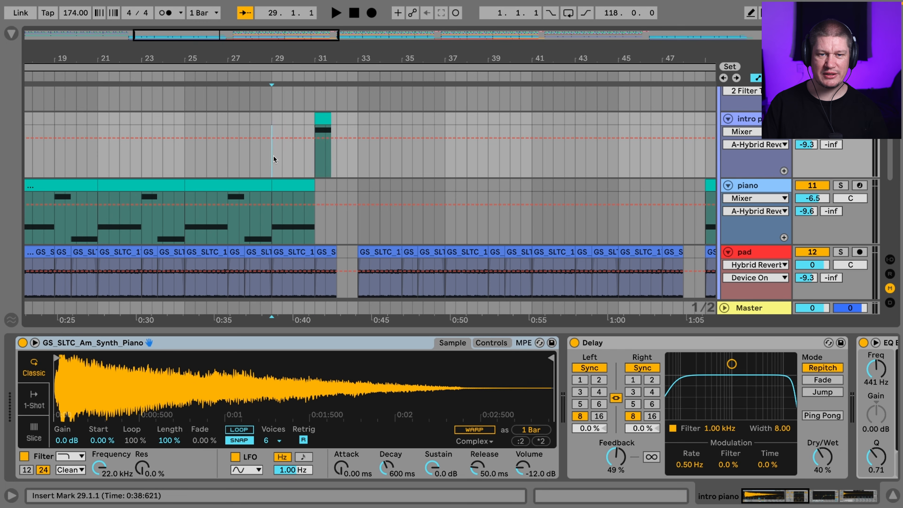
key("space")
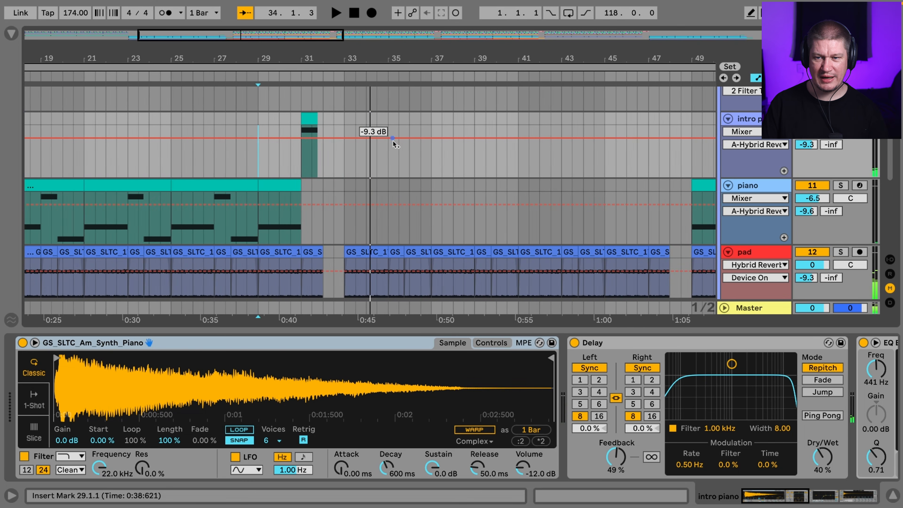
Unfold the rhodes ascending melody track and play its phrase from bar 32 in solo, then unsolo it
scroll(398, 145, "down", 5)
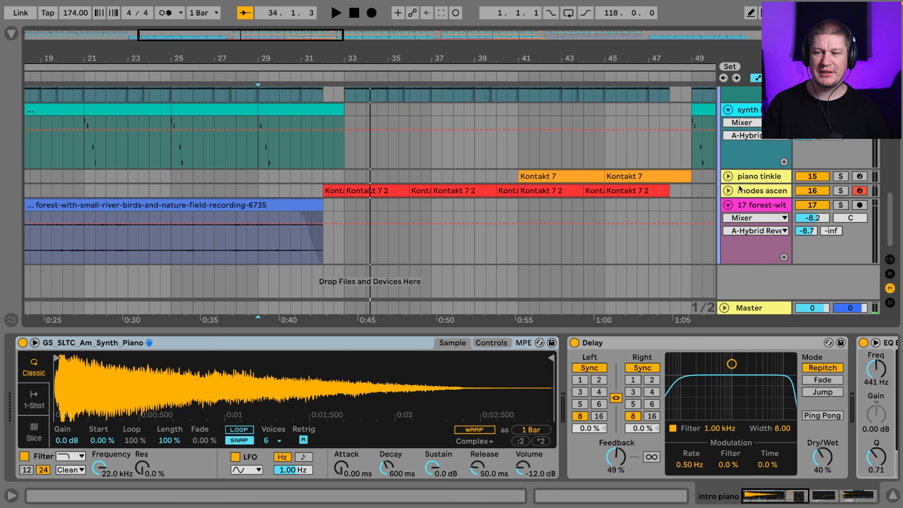
left_click(744, 192)
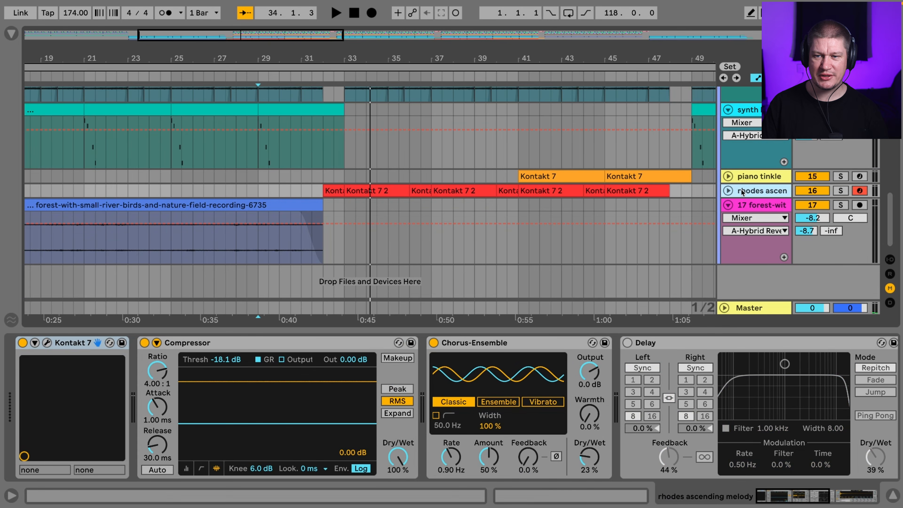
left_click(729, 190)
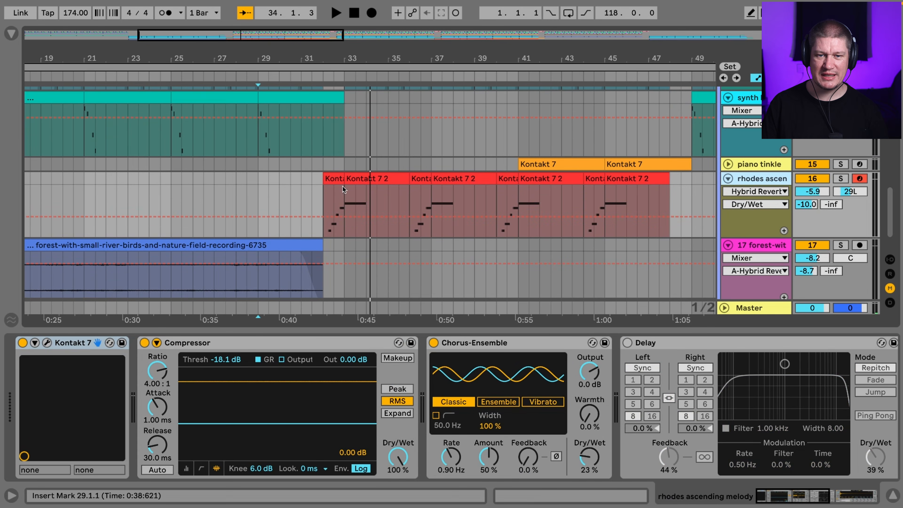
left_click(342, 188)
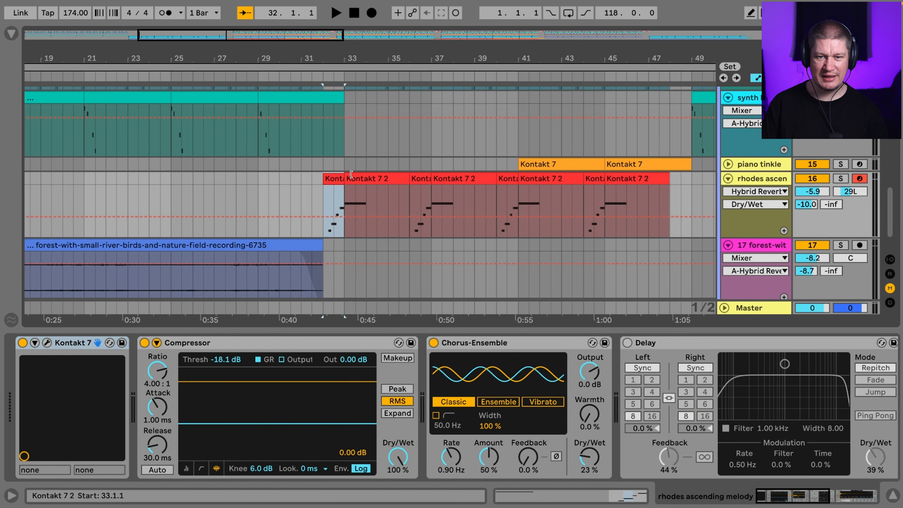
left_click(839, 179)
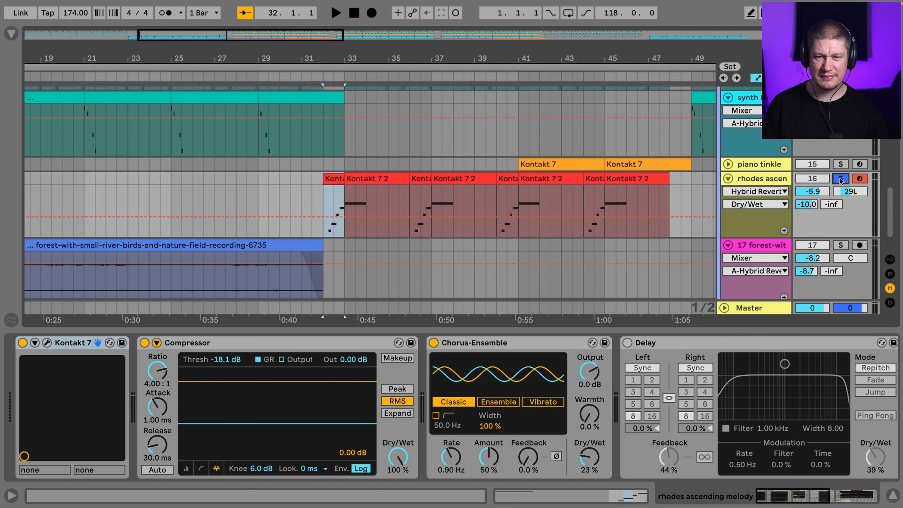
key("space")
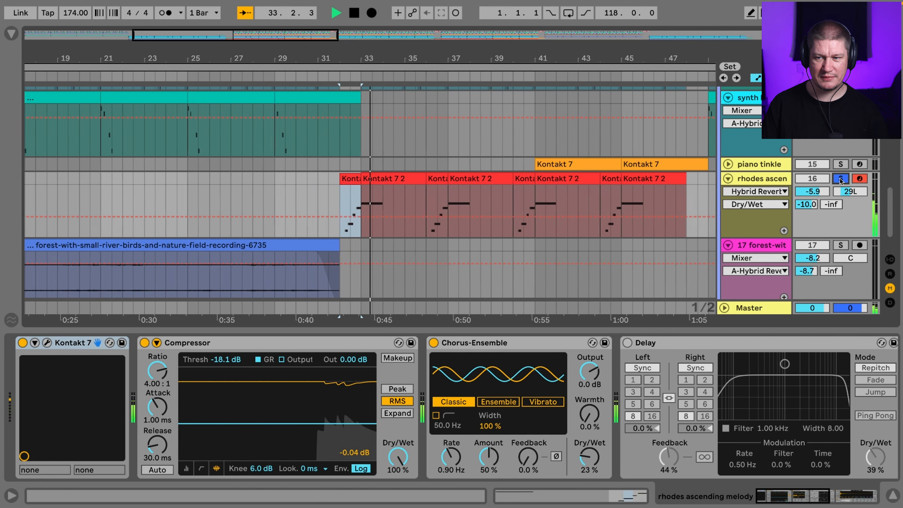
key("space")
left_click(840, 179)
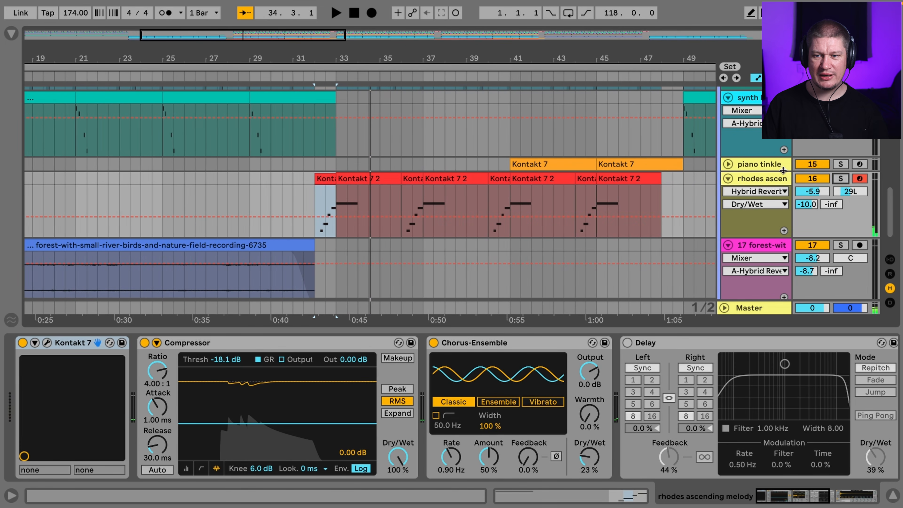
Unfold the piano tinkle track and play its part from 42.3.1 in solo, ending with the track unsoloed
left_click(753, 164)
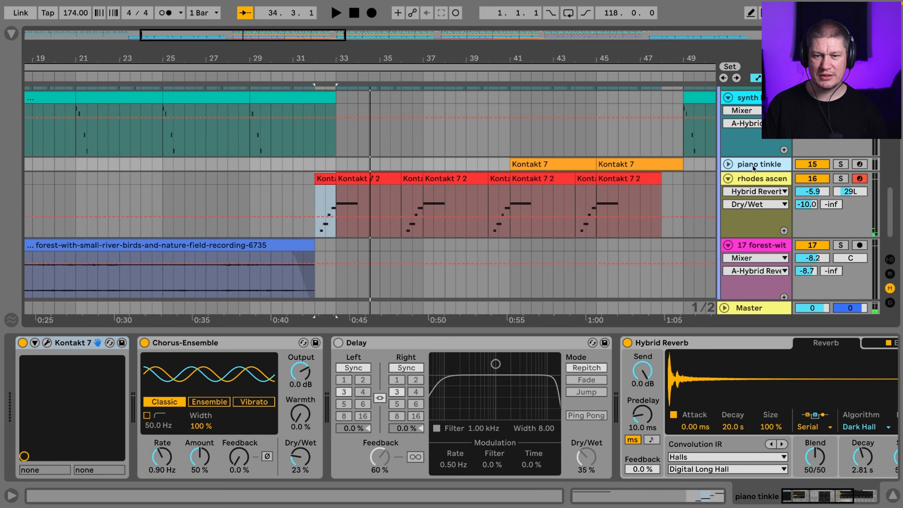
left_click(728, 163)
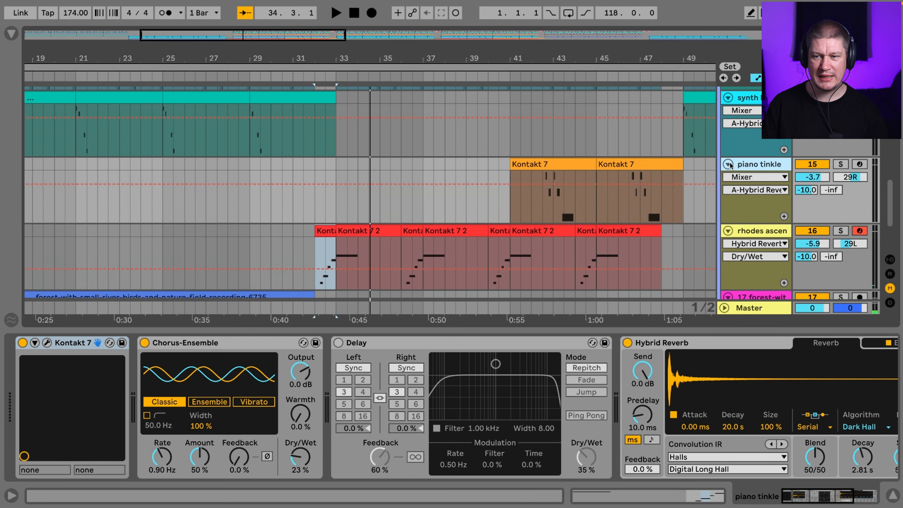
left_click(544, 211)
key("space")
left_click(841, 164)
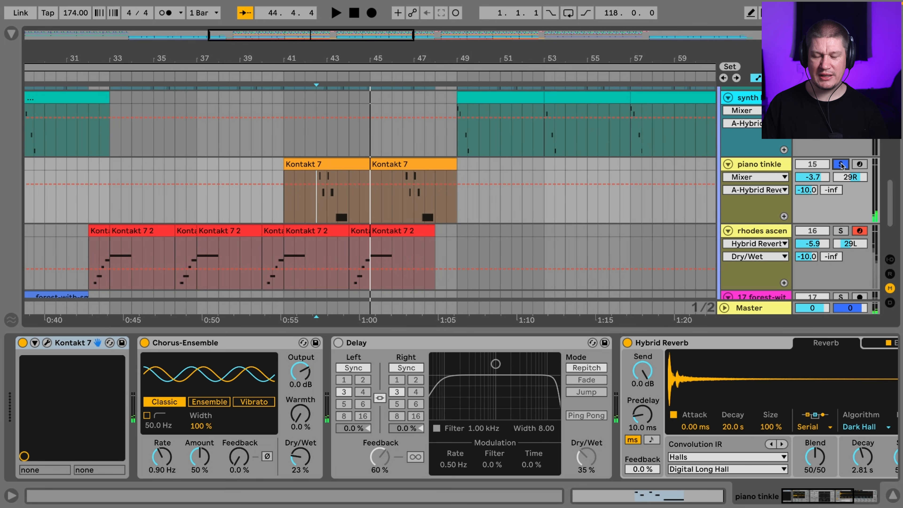
left_click(841, 164)
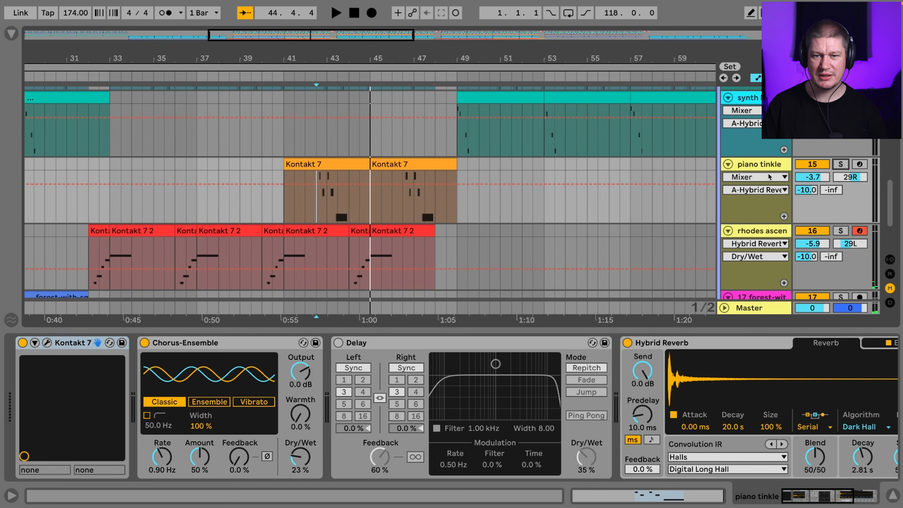
Unfold the Amen Break track in the DRUMS group to examine the bar 48 fill and its Auto Filter frequency automation
scroll(437, 141, "up", 10)
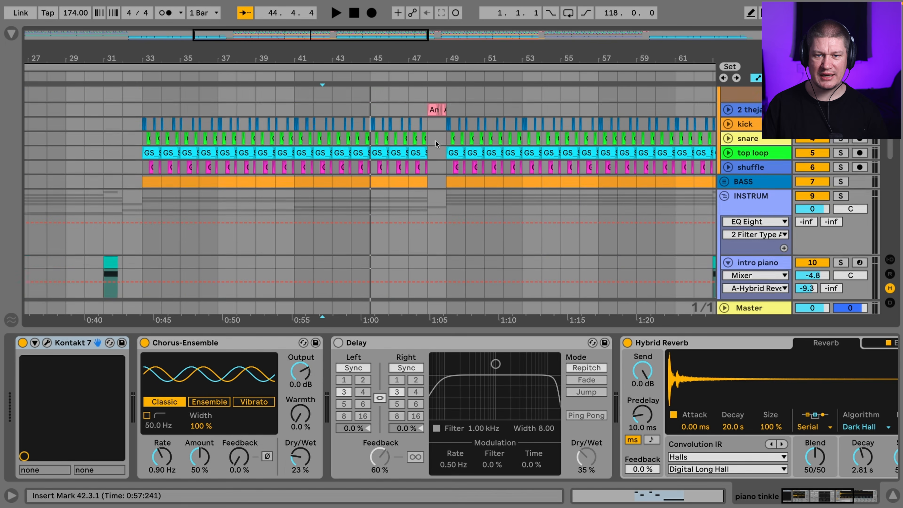
scroll(435, 142, "up", 4)
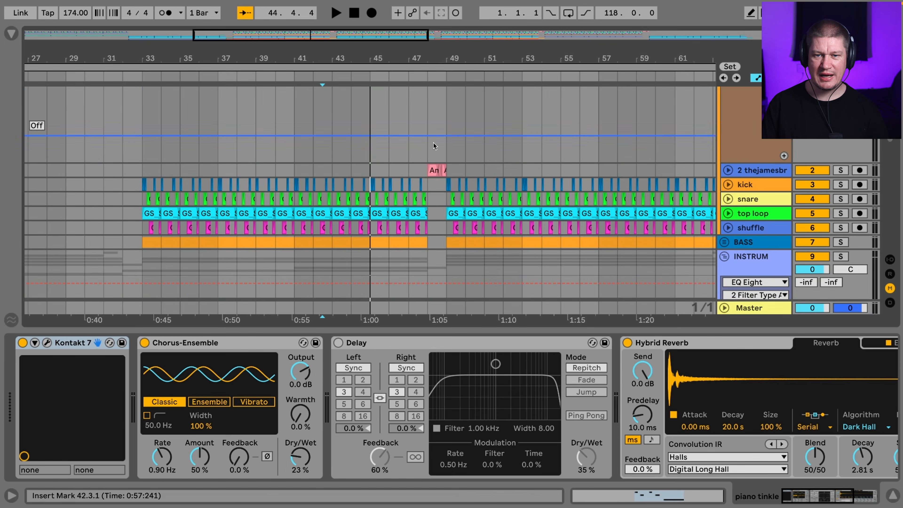
left_click(424, 165)
left_click(728, 169)
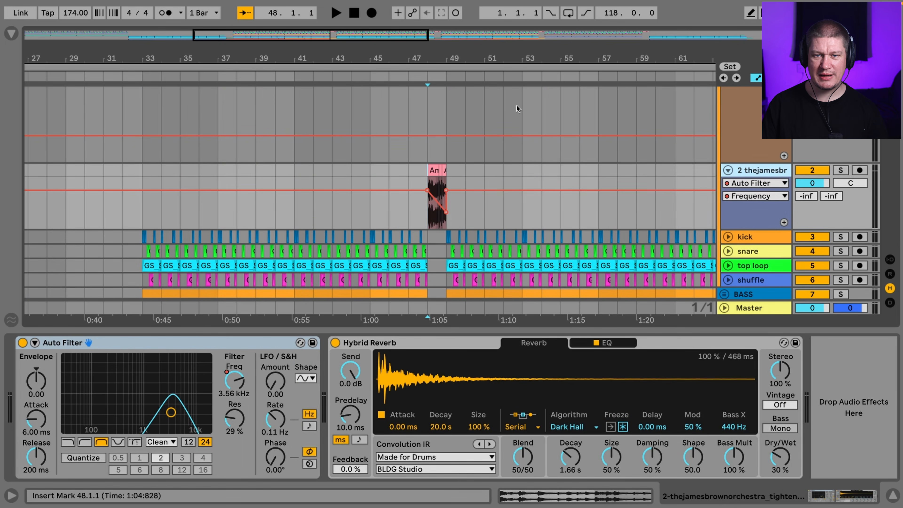
left_click_drag(440, 60, 439, 86)
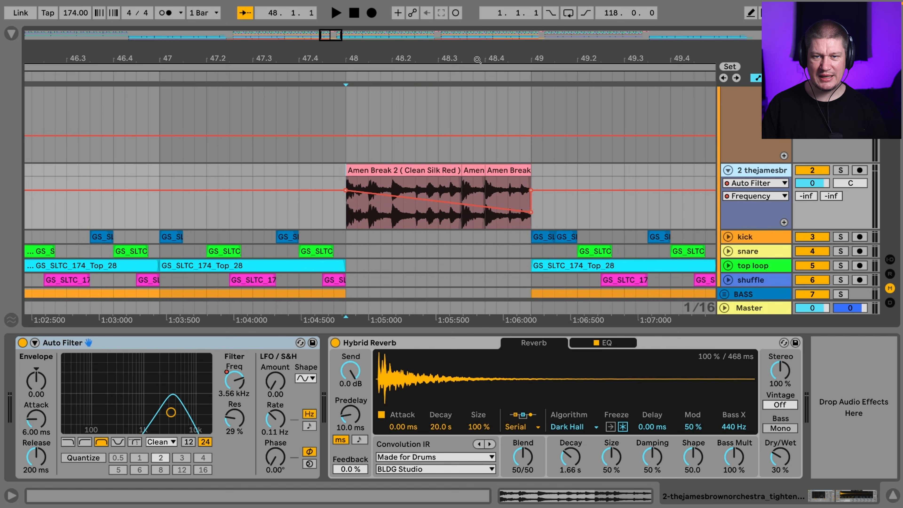
left_click_drag(477, 60, 448, 73)
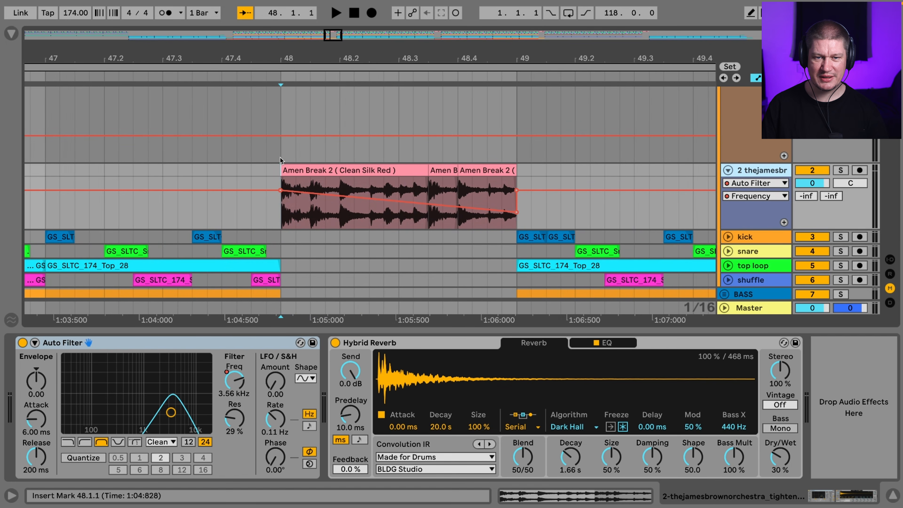
Play the Amen Break fill from 47.3.4 and follow the arrangement's playback through the later drum, bass and instrument sections
left_click(212, 174)
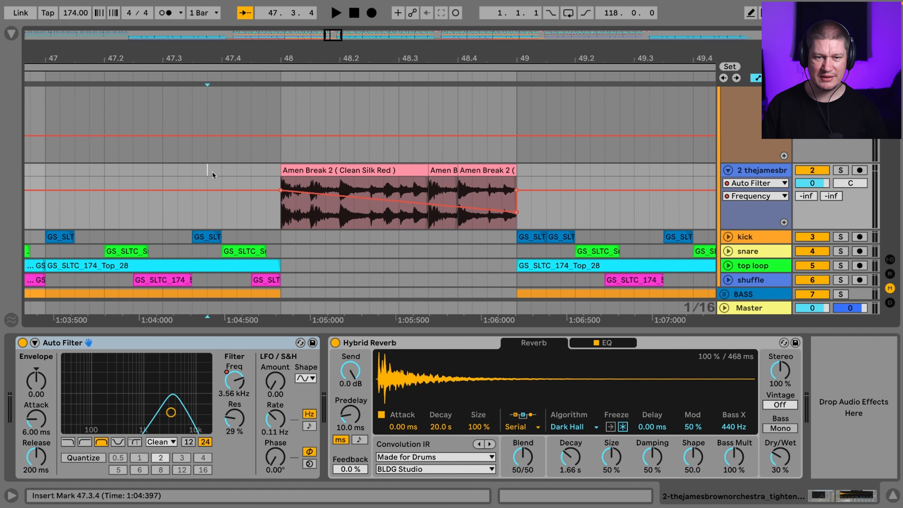
key("space")
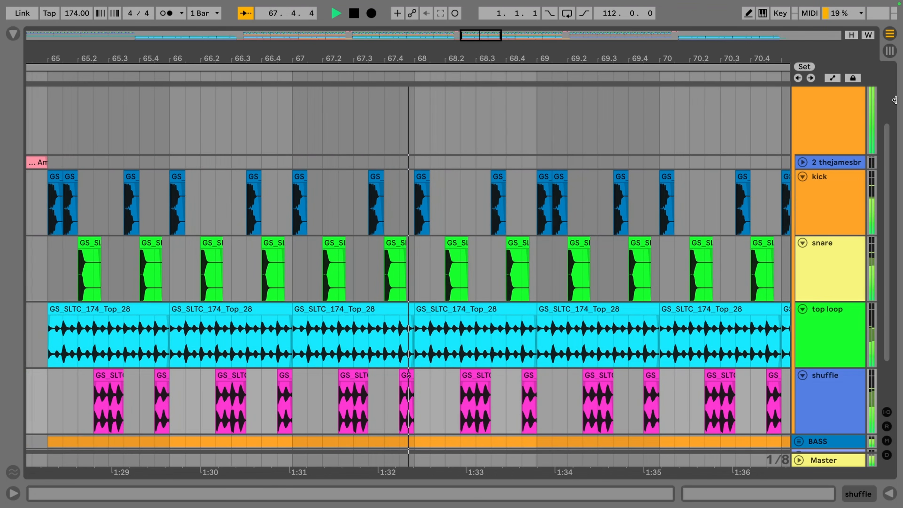
key("minus")
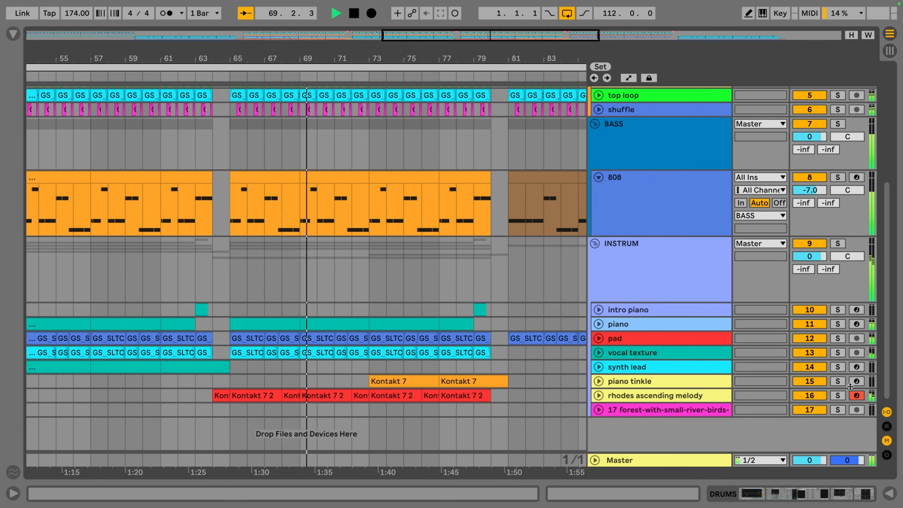